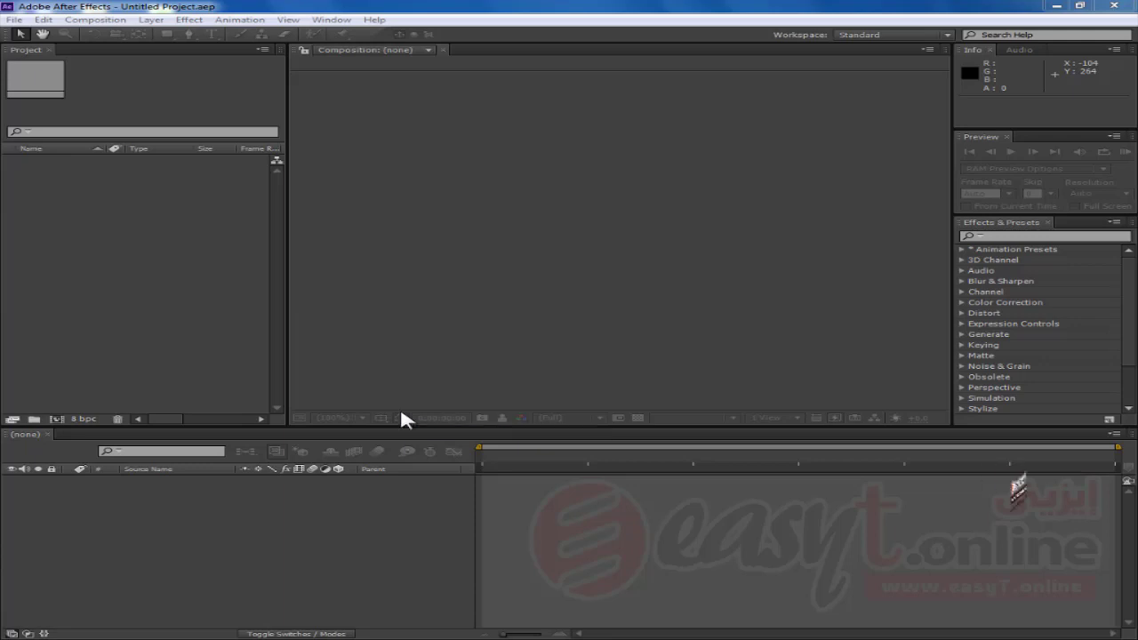
Look through the File menu for an import command, then close it without choosing anything
click(201, 261)
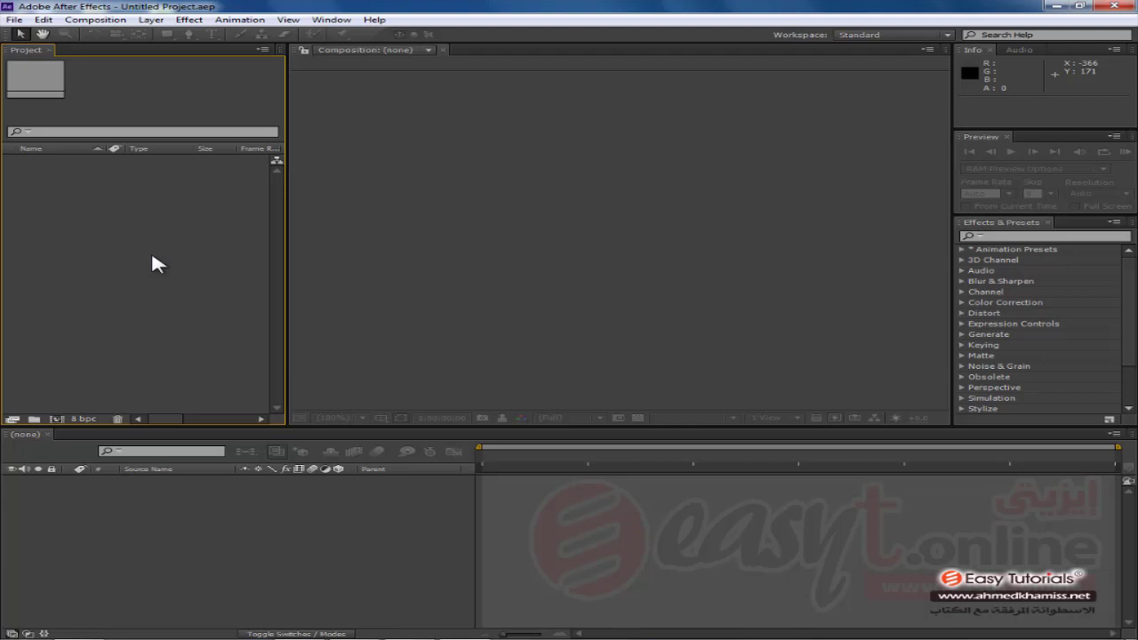
click(15, 20)
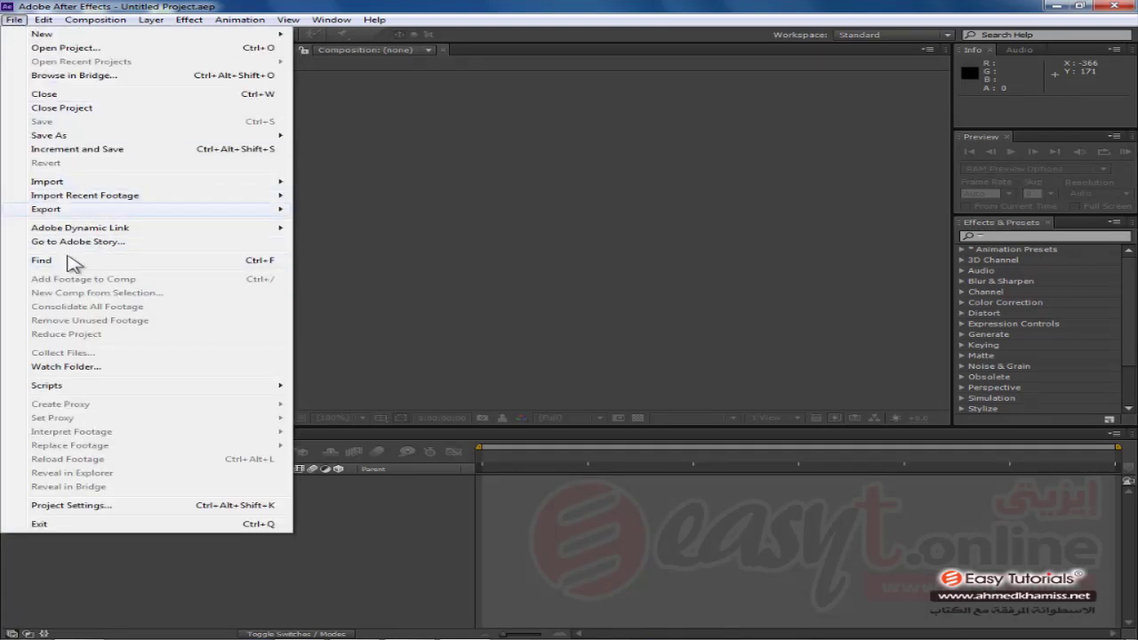
click(602, 246)
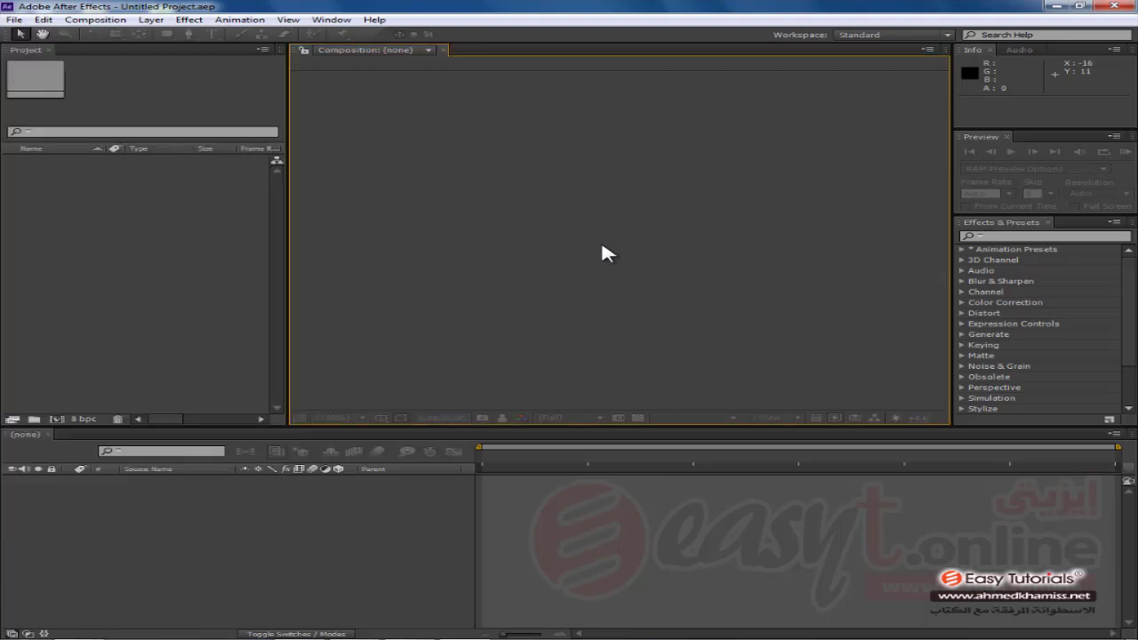
click(147, 279)
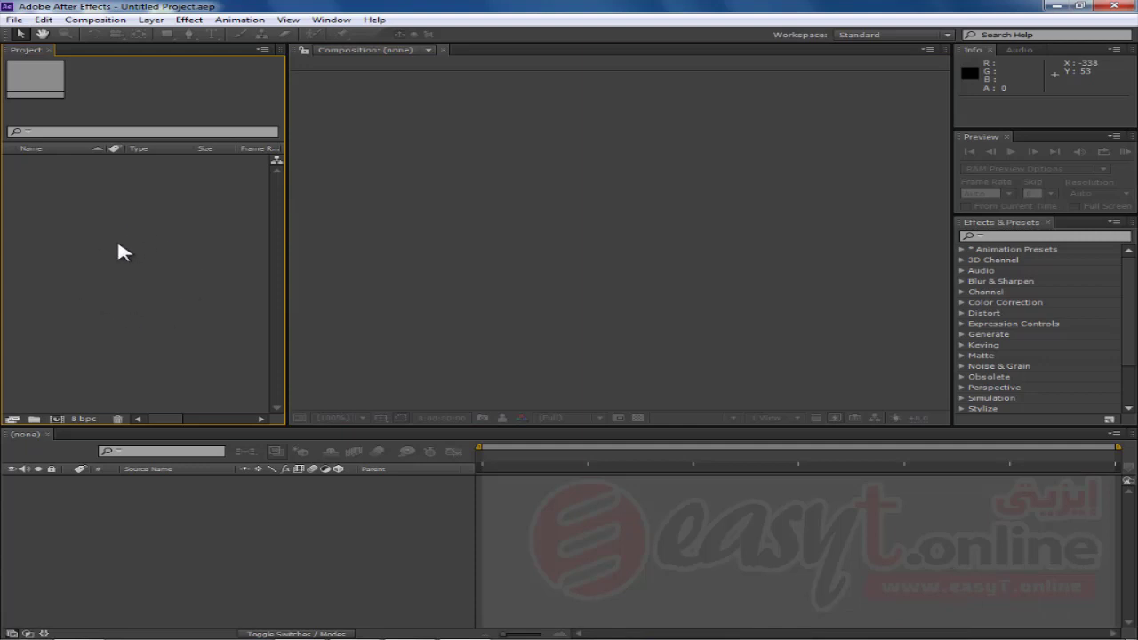
Import Wildlife.wmv from the Desktop's Work folder through the Import File browser
double_click(176, 261)
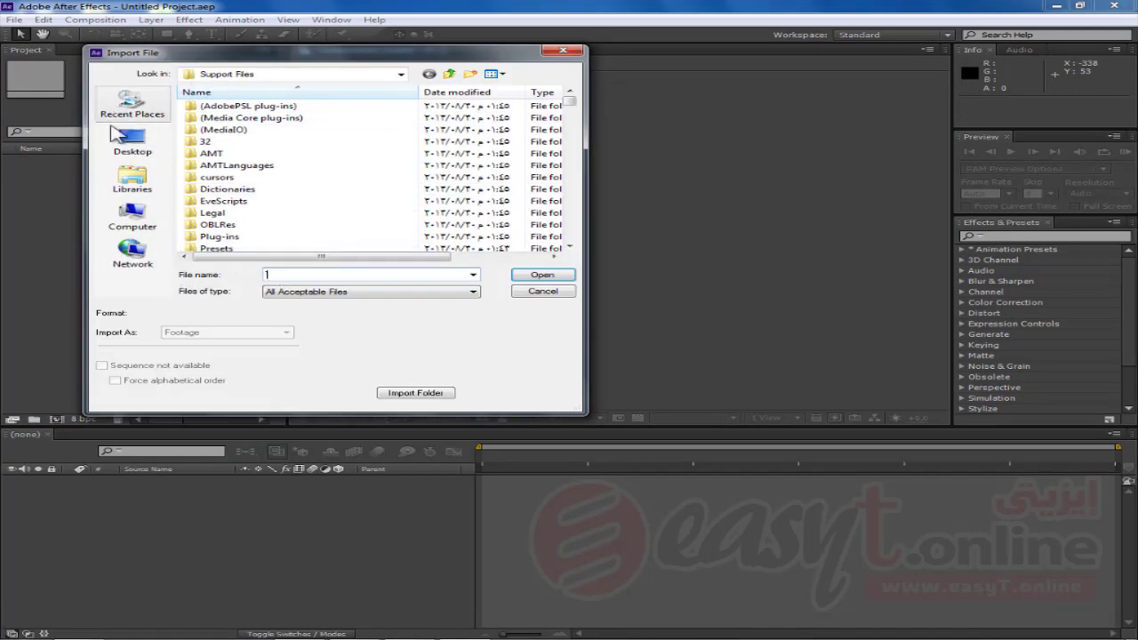
drag(231, 56, 456, 73)
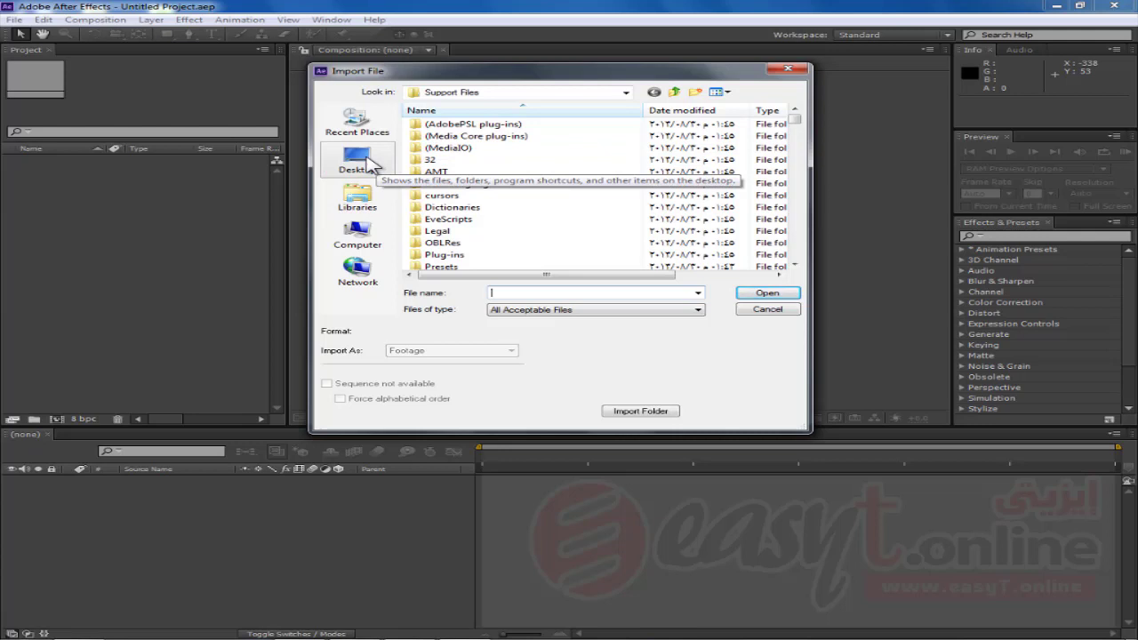
click(369, 164)
mouse_move(795, 134)
mouse_down()
mouse_move(809, 160)
mouse_move(795, 217)
mouse_up()
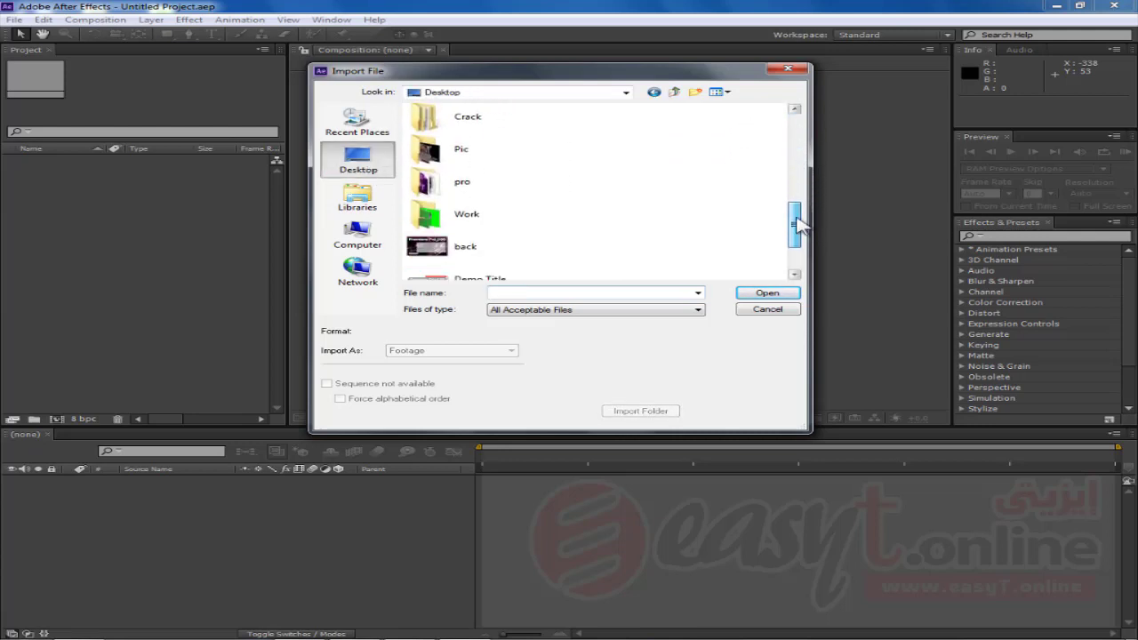
double_click(468, 220)
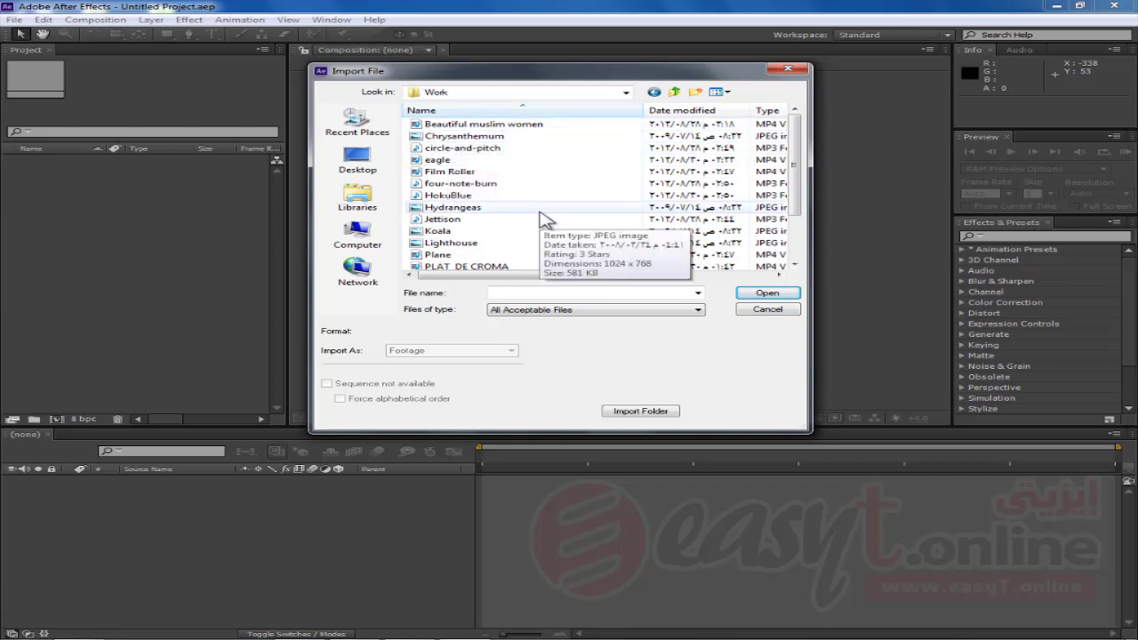
scroll(533, 219, down, 2)
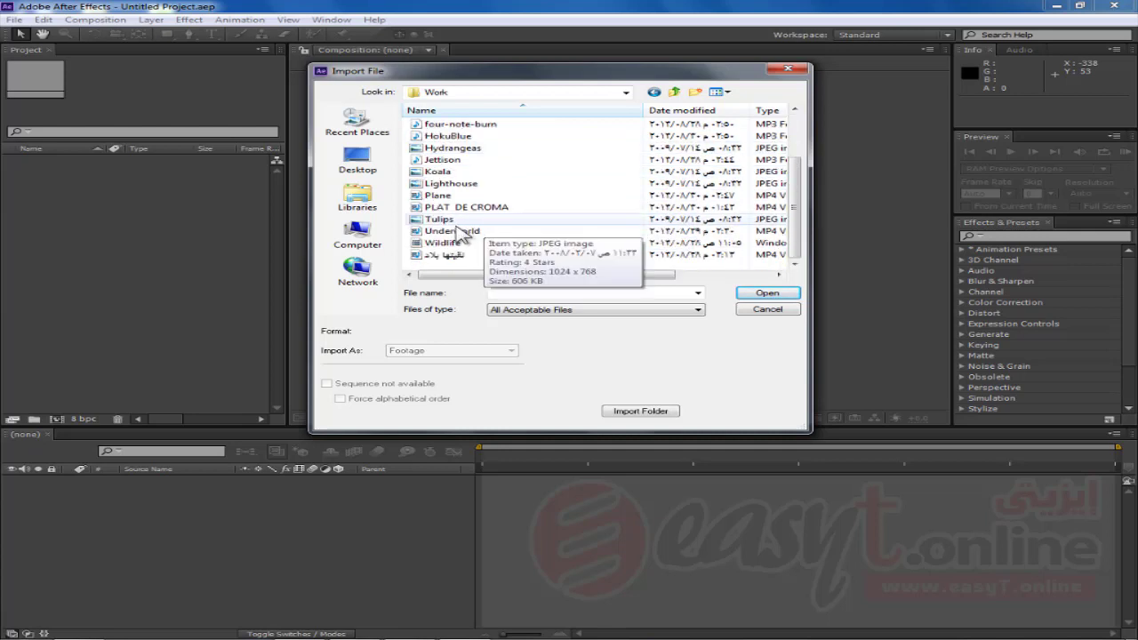
click(444, 244)
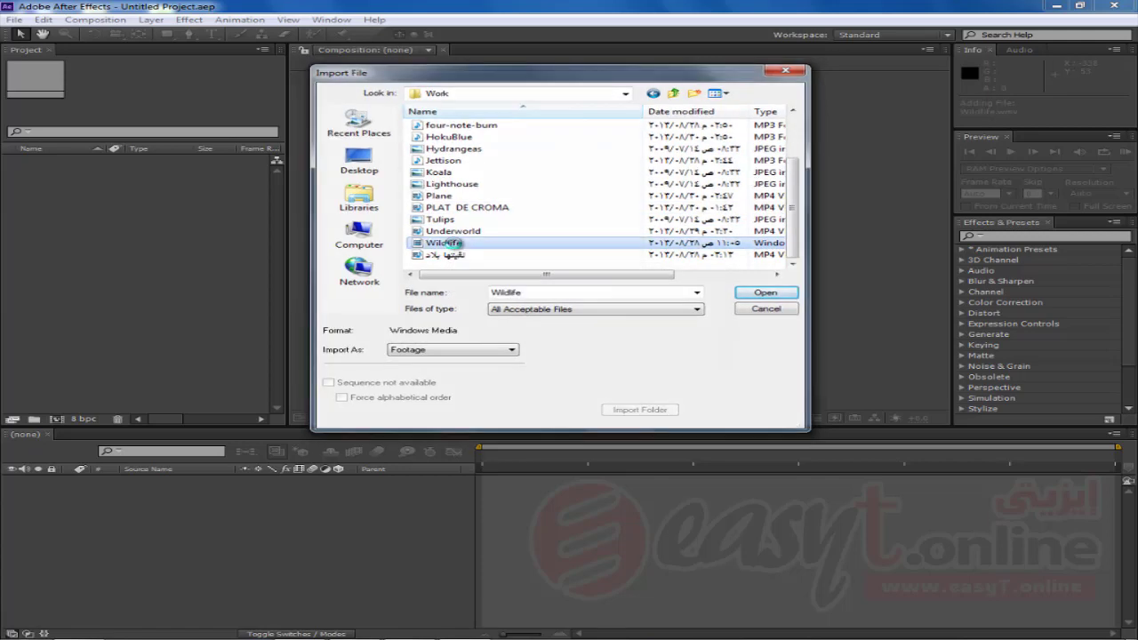
double_click(444, 242)
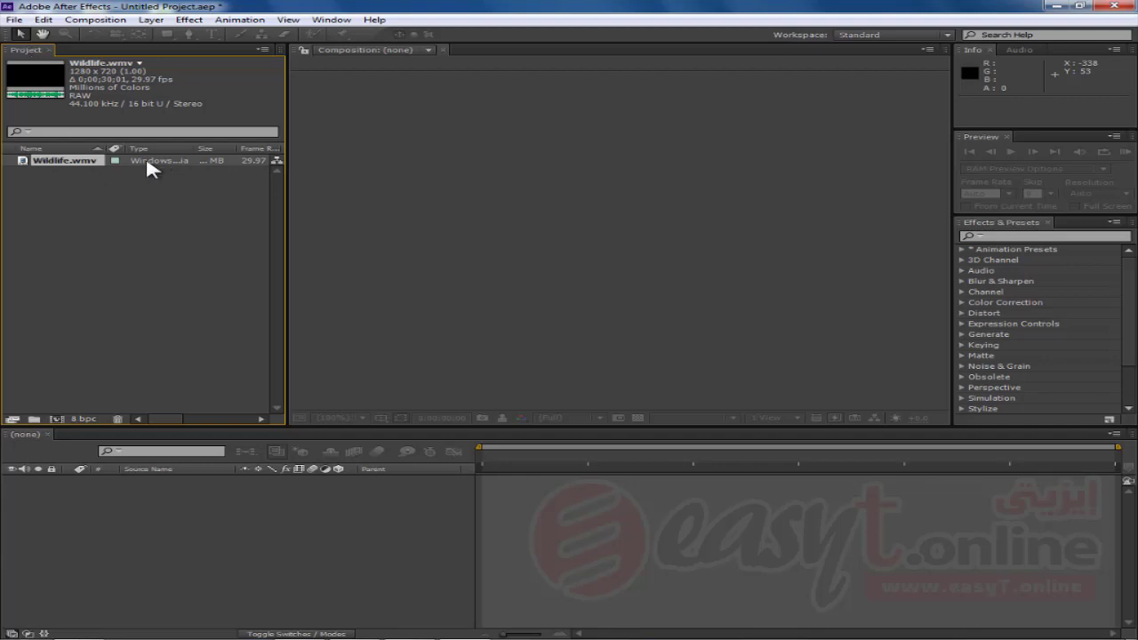
Delete Wildlife.wmv, then import Beautiful muslim women, Film Roller, Hydrangeas, Koala, Plane and circle-and-pitch
mouse_move(146, 163)
mouse_down()
mouse_move(122, 434)
mouse_move(117, 419)
mouse_up()
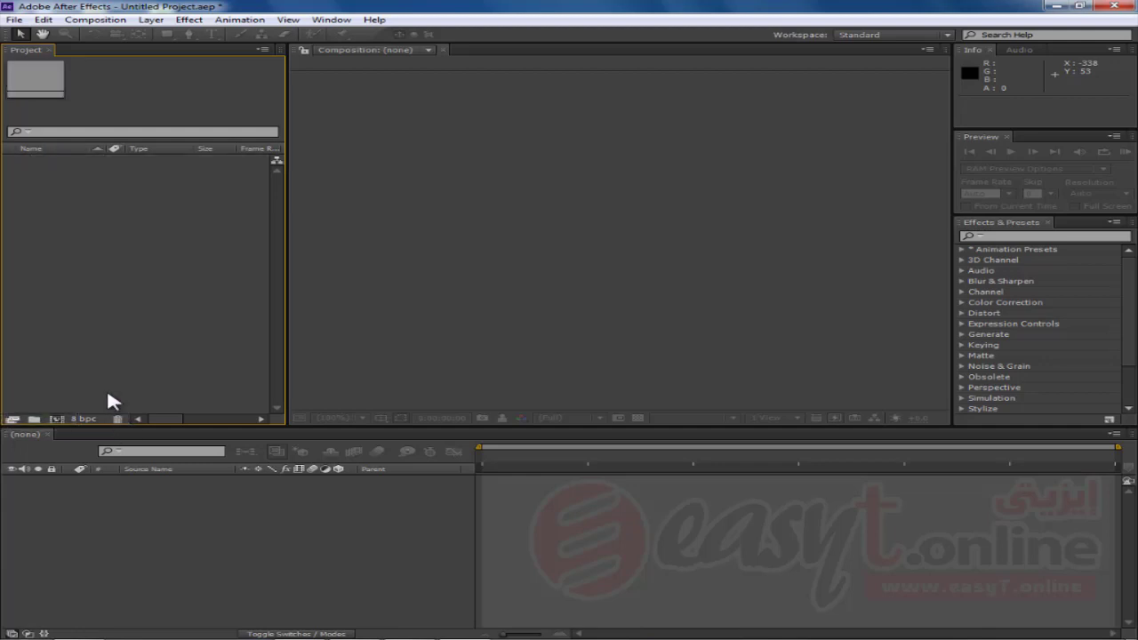
double_click(134, 267)
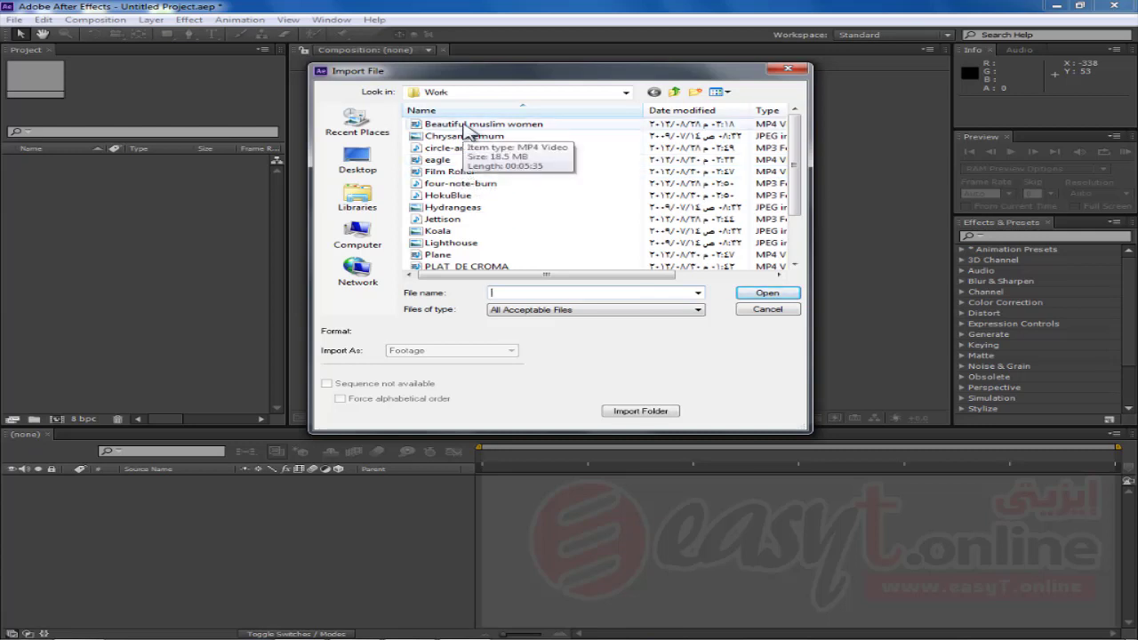
click(467, 126)
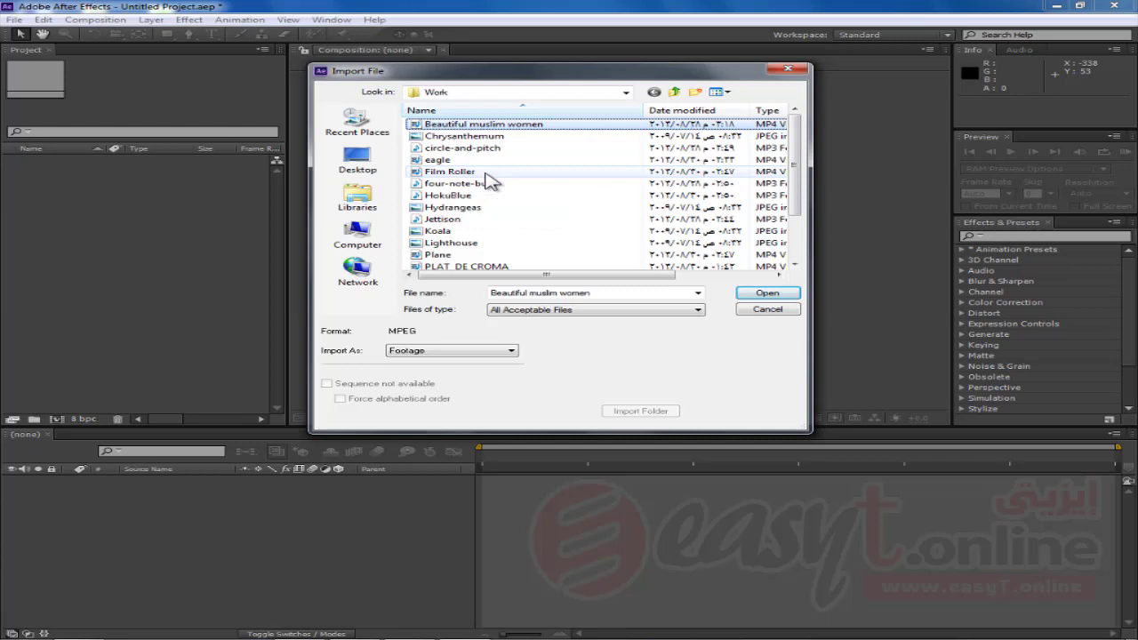
ctrl+click(471, 171)
ctrl+click(452, 208)
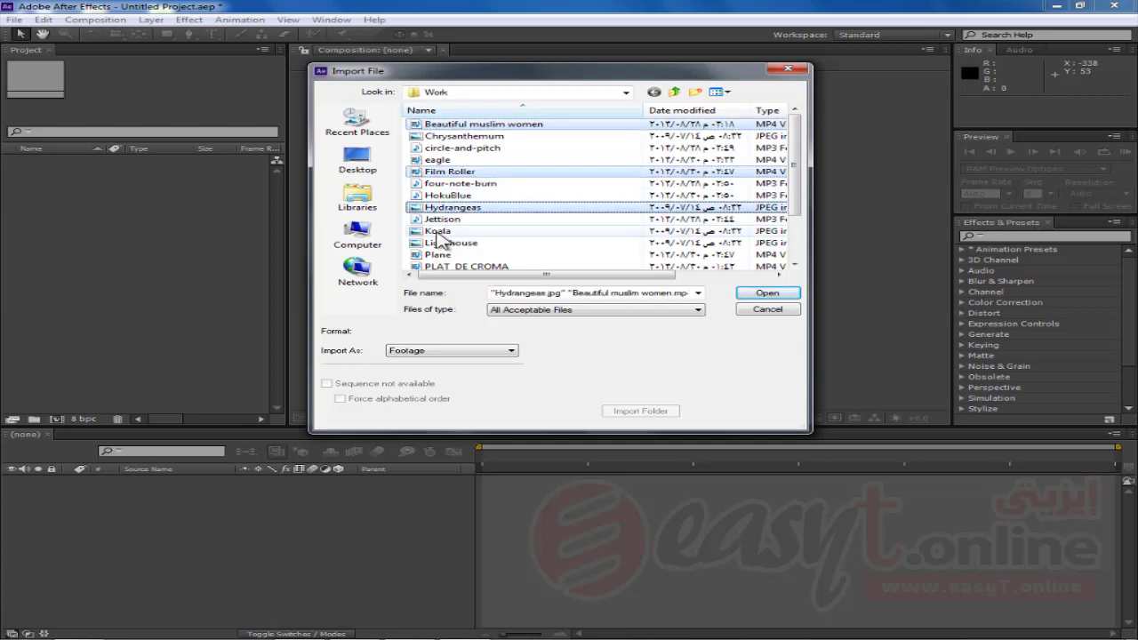
ctrl+click(440, 231)
ctrl+click(440, 255)
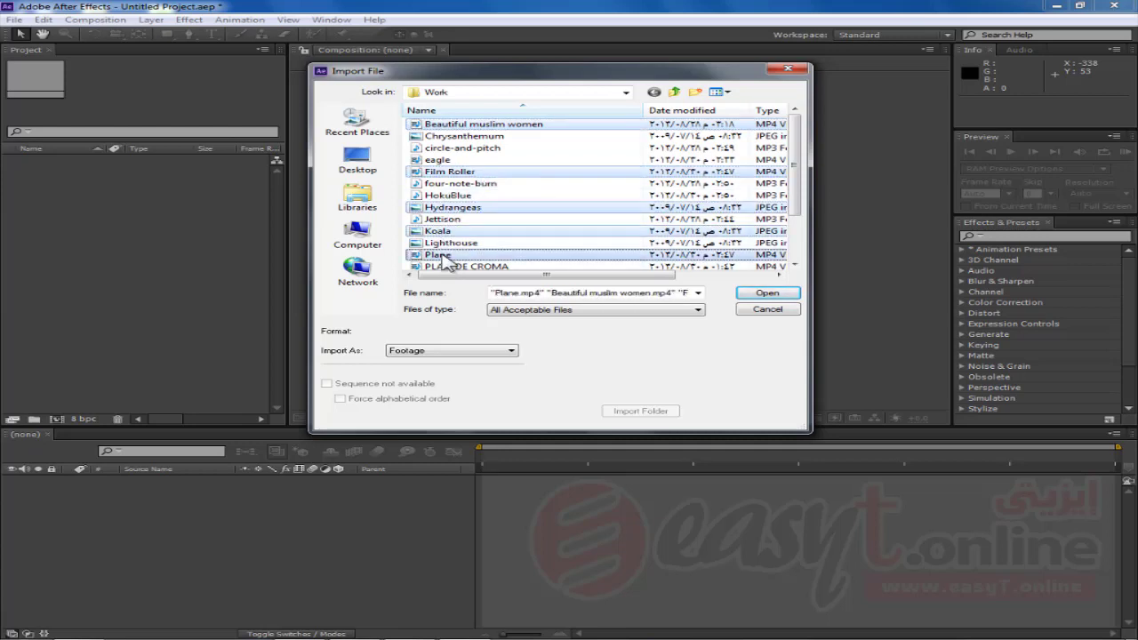
ctrl+click(453, 148)
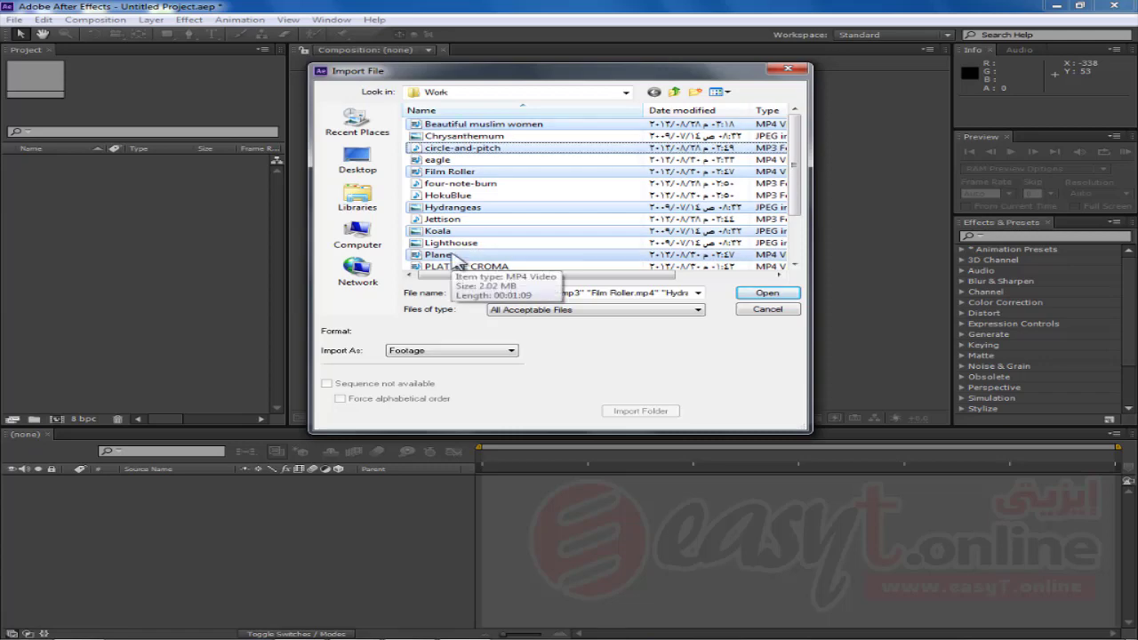
click(766, 291)
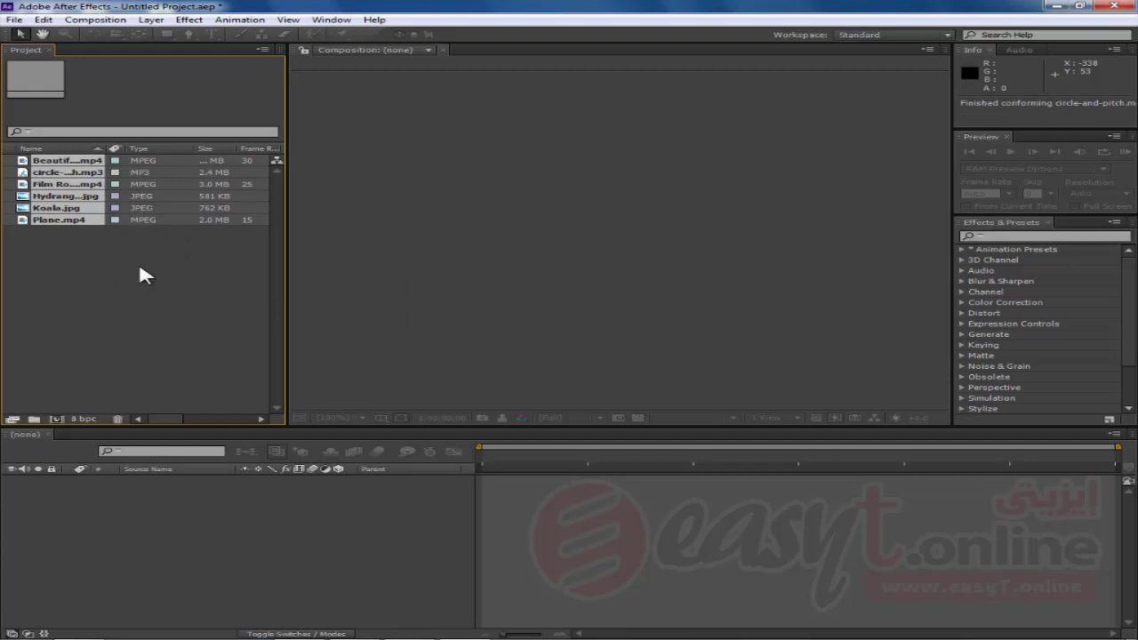
Marquee-select all six imported items, drop them on the trash, and confirm Delete
click(136, 267)
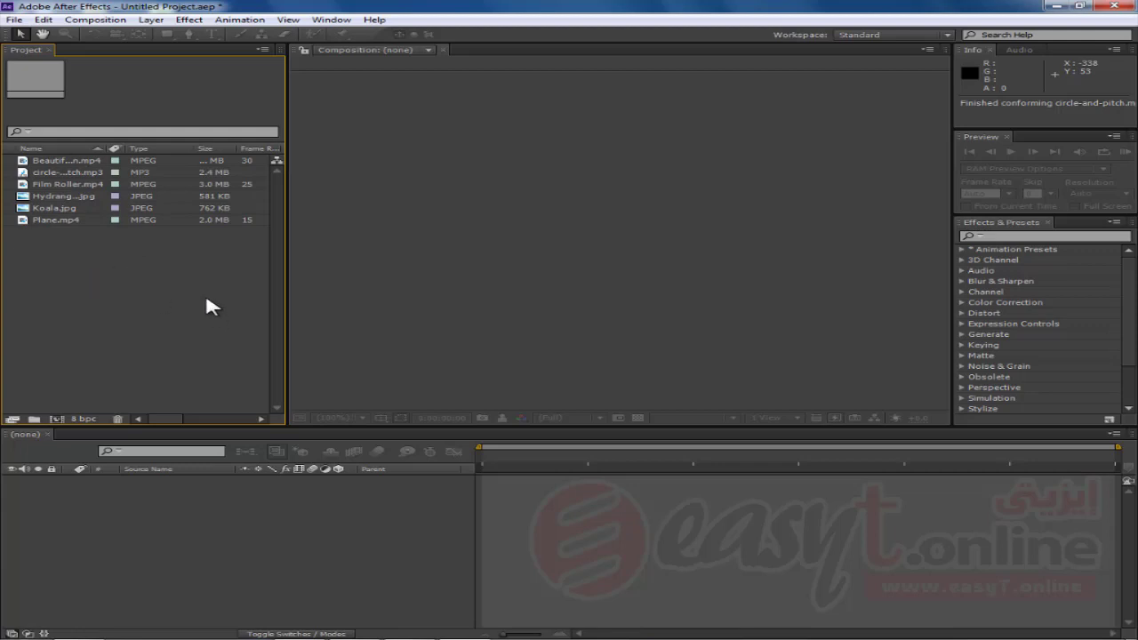
drag(206, 293, 30, 146)
drag(174, 280, 37, 156)
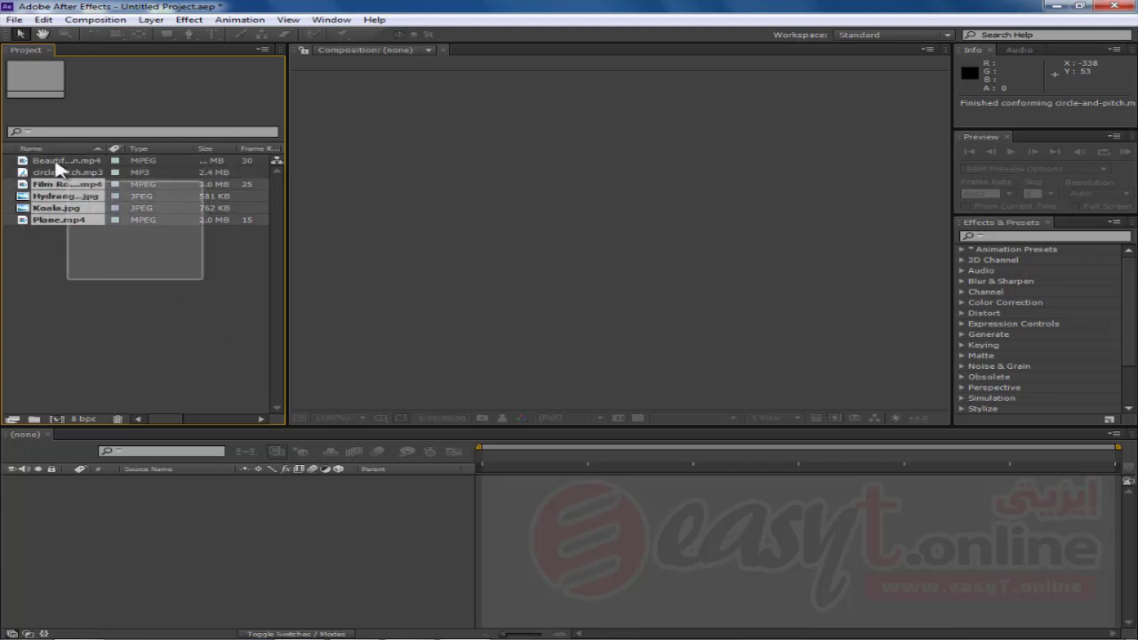
drag(216, 276, 10, 157)
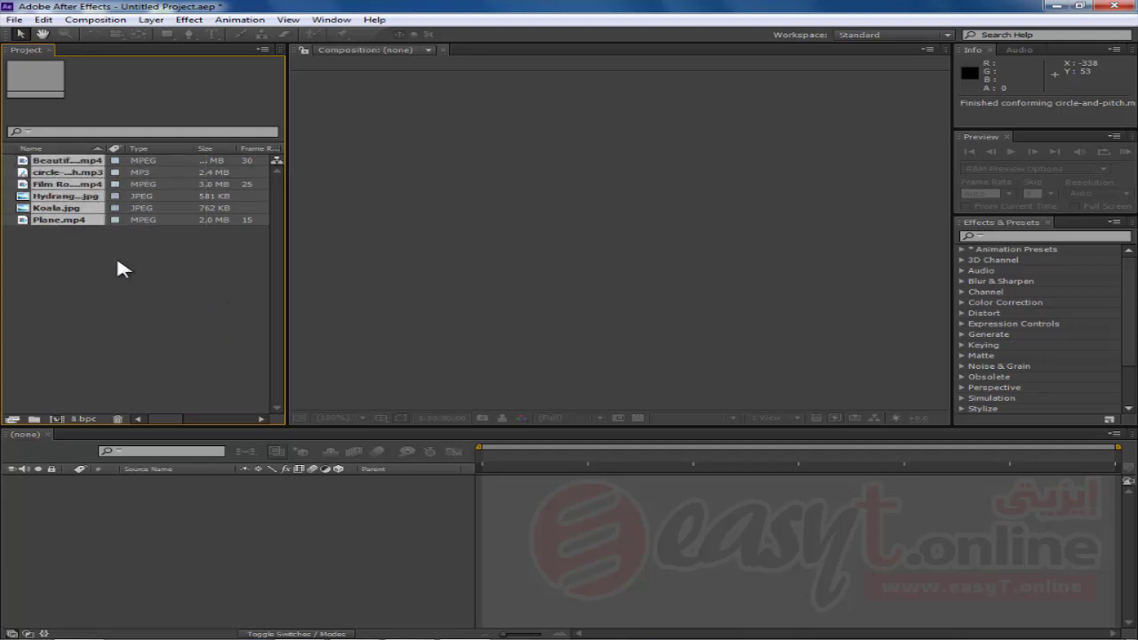
drag(166, 217, 118, 419)
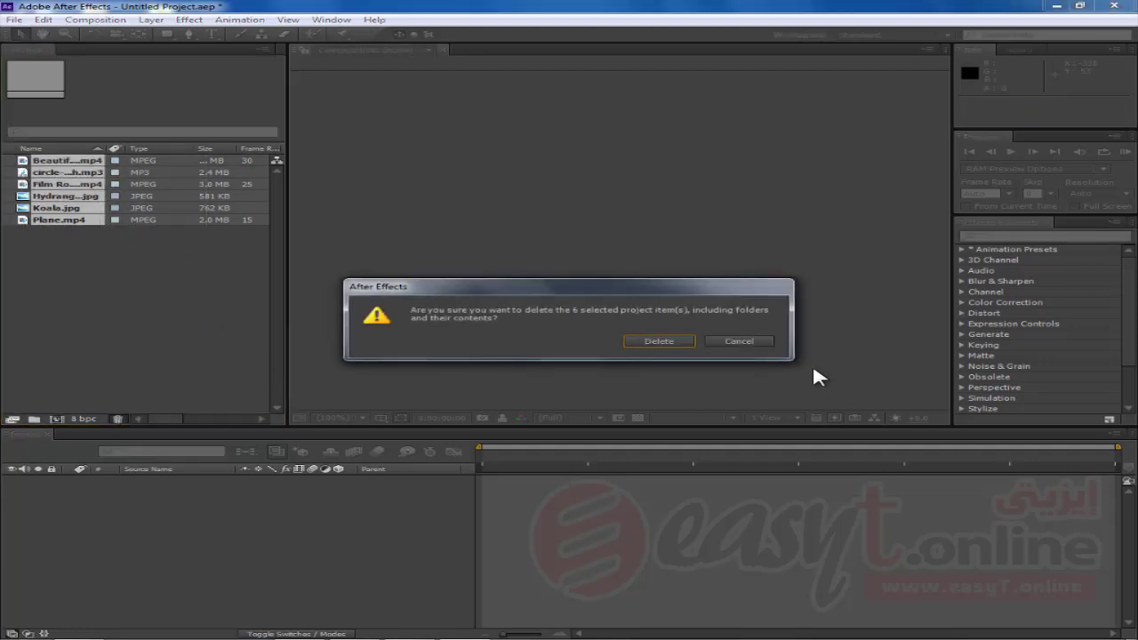
click(648, 341)
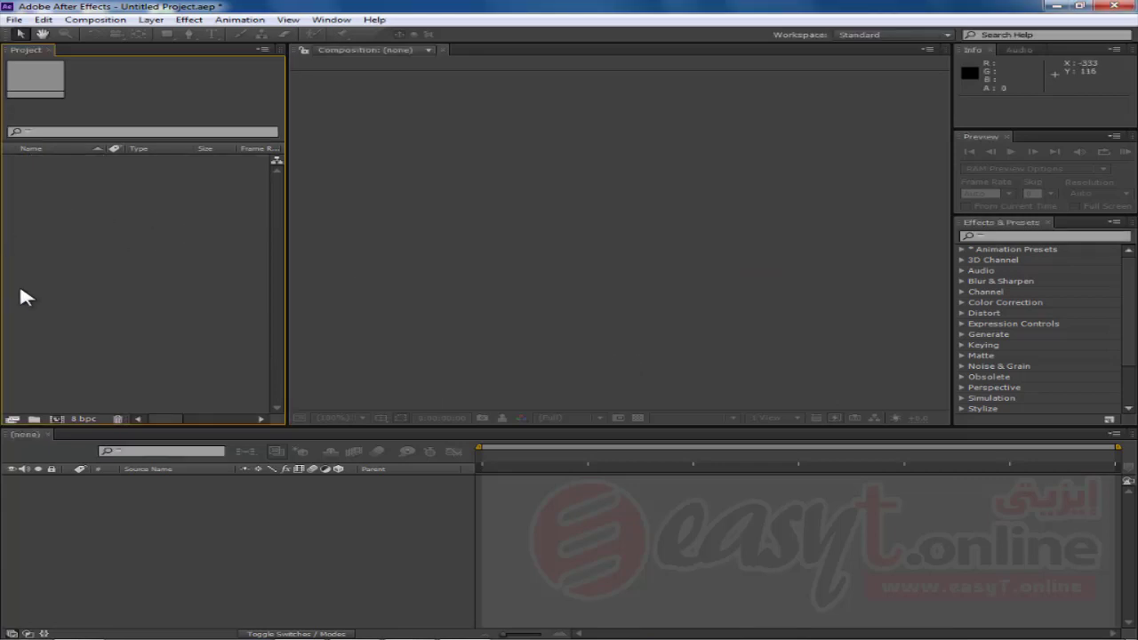
In Import File, select Chrysanthemum through Lighthouse in Work, then go up to the Desktop
double_click(175, 296)
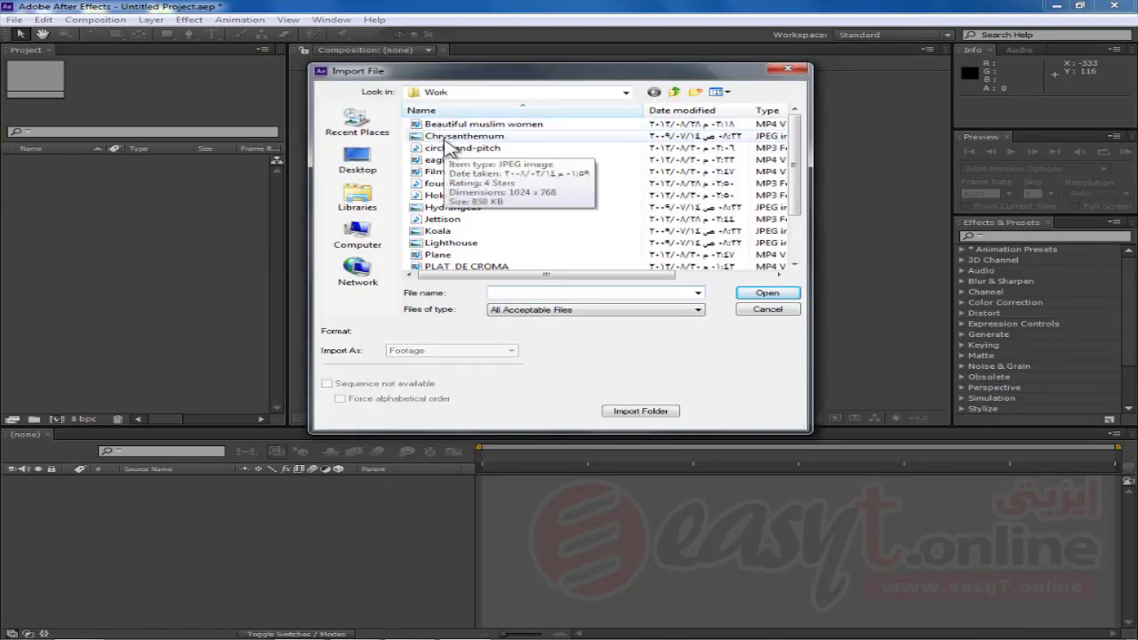
click(444, 138)
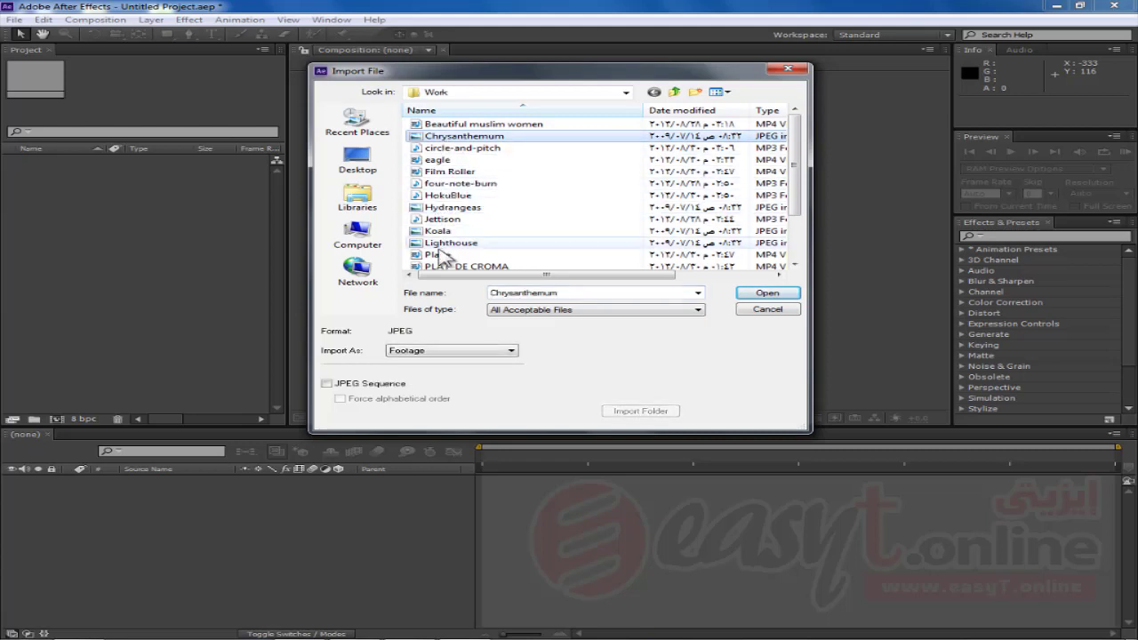
shift+click(442, 243)
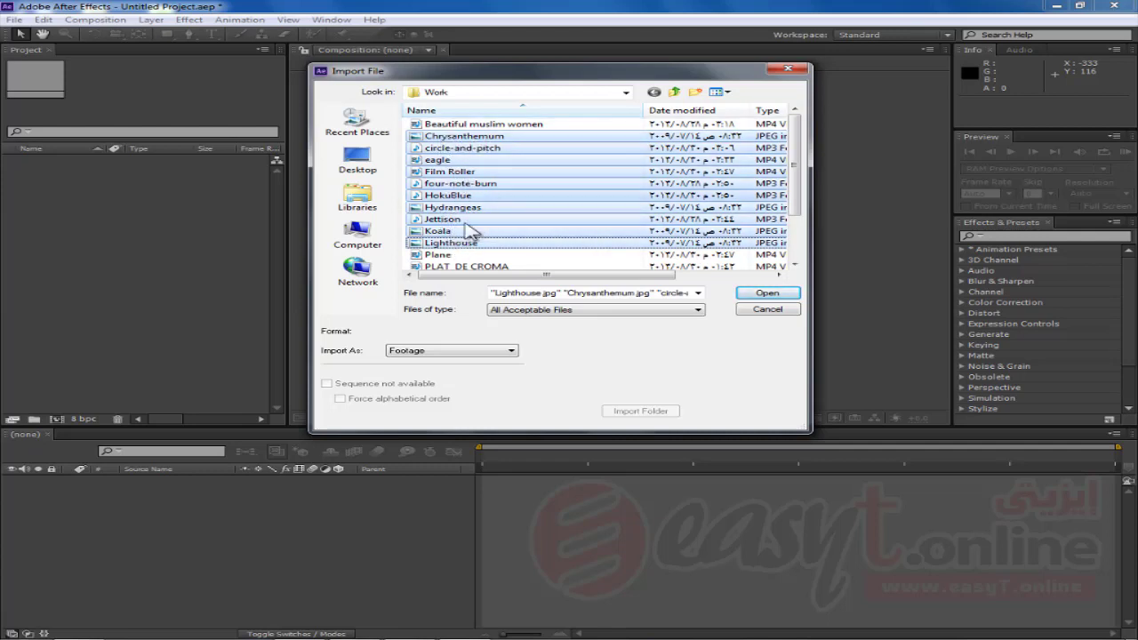
shift+click(455, 148)
ctrl+click(455, 148)
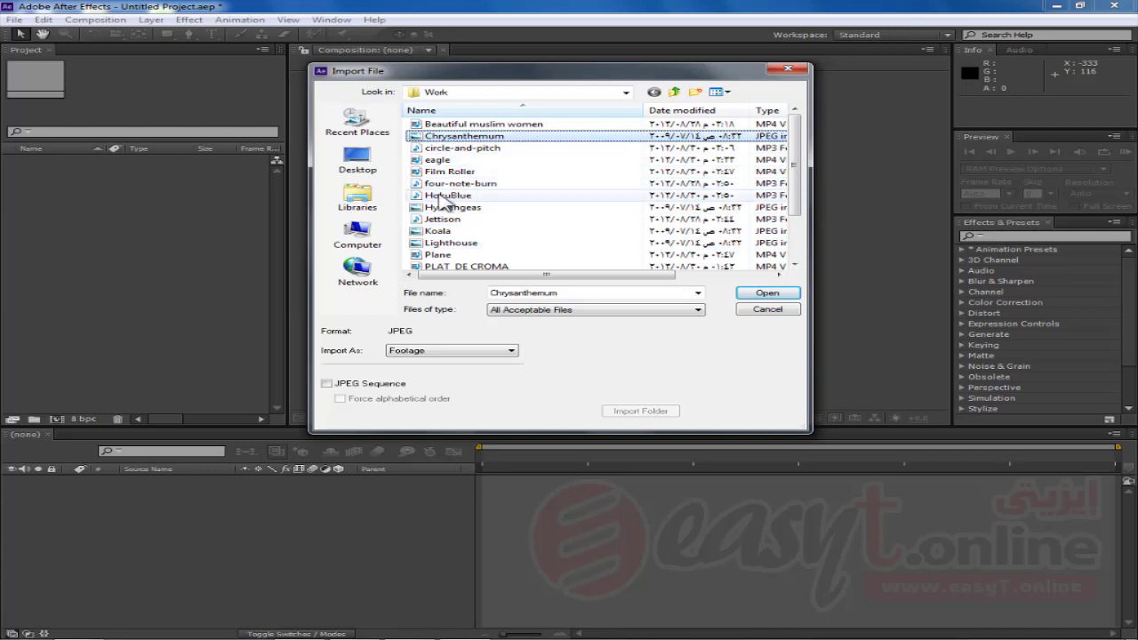
ctrl+click(447, 195)
ctrl+click(430, 242)
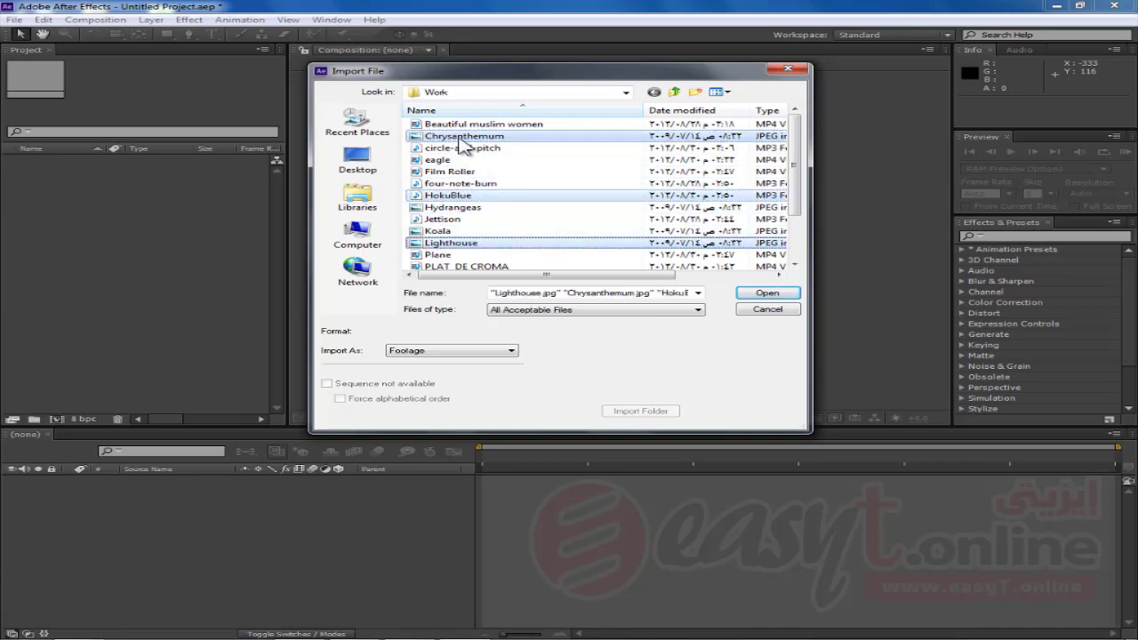
click(464, 138)
shift+click(445, 246)
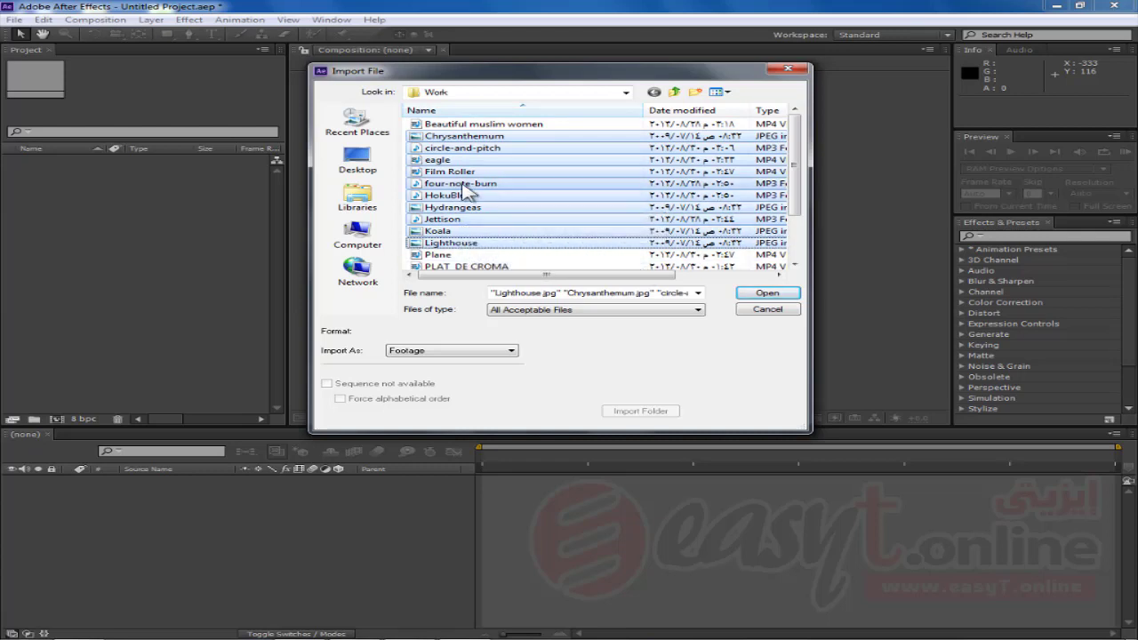
click(675, 93)
Select the Work folder on the Desktop, cancel the accidental rename, and use Import Folder
click(665, 203)
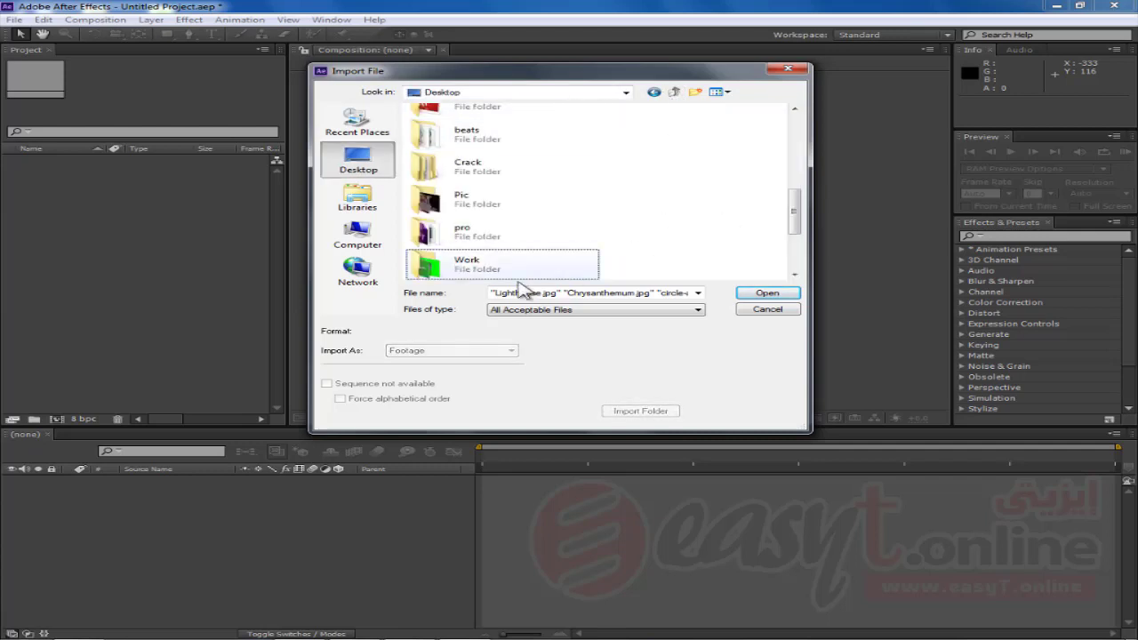
click(450, 272)
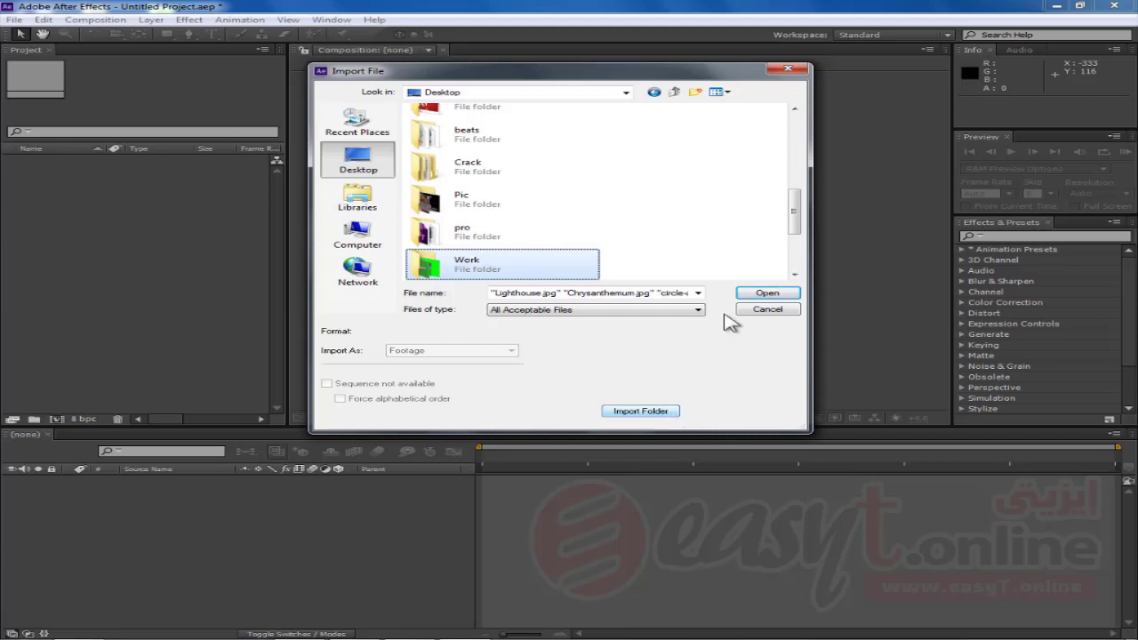
double_click(492, 269)
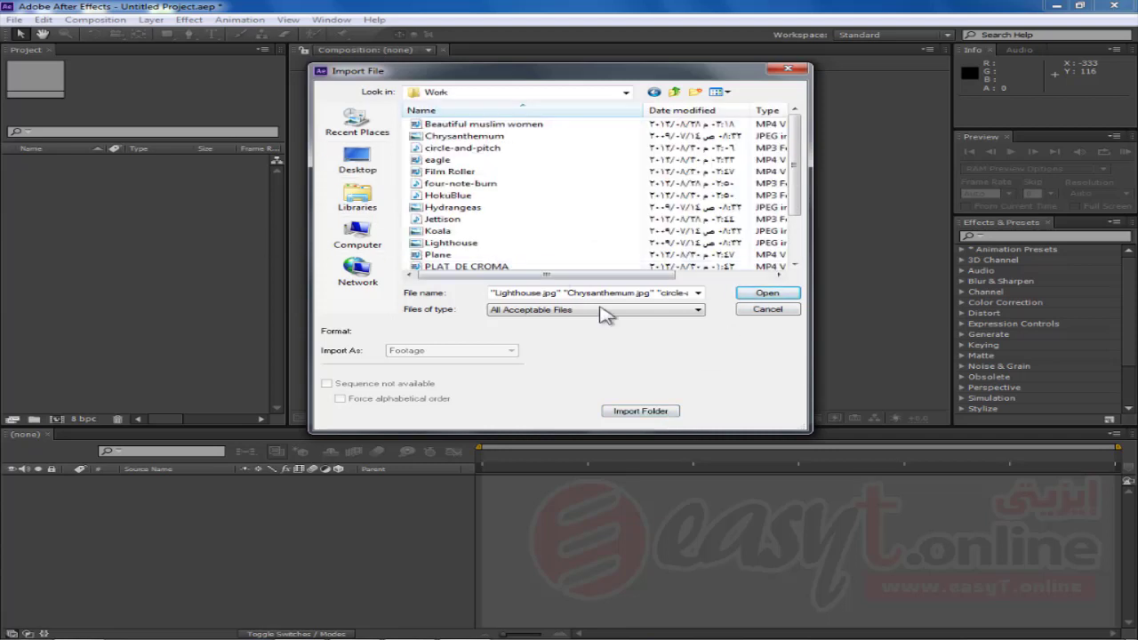
click(674, 92)
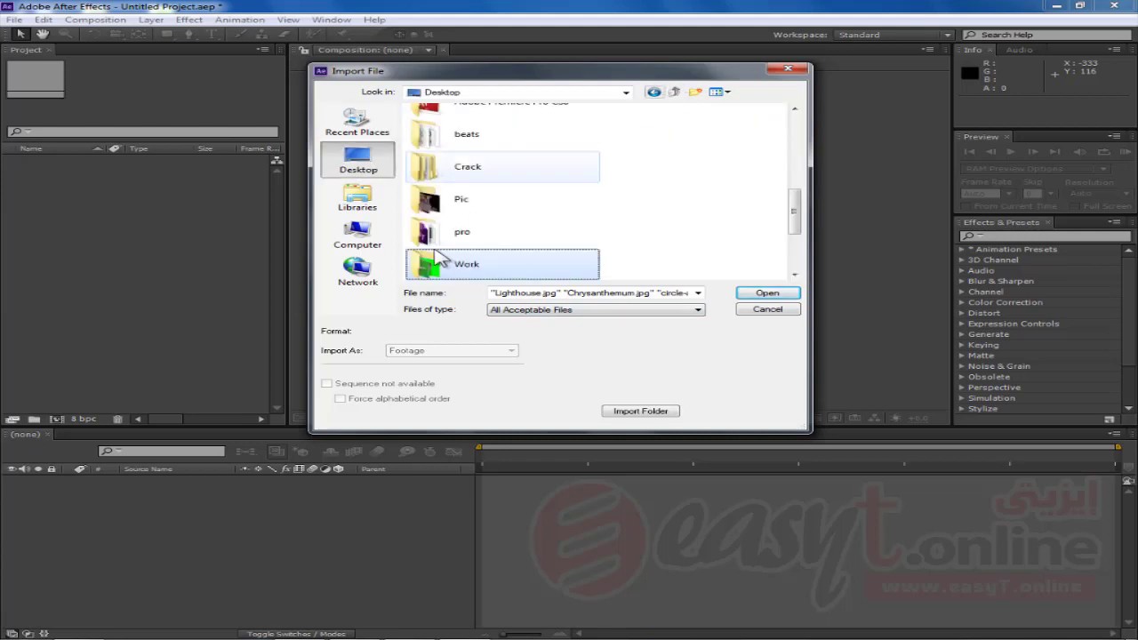
click(468, 264)
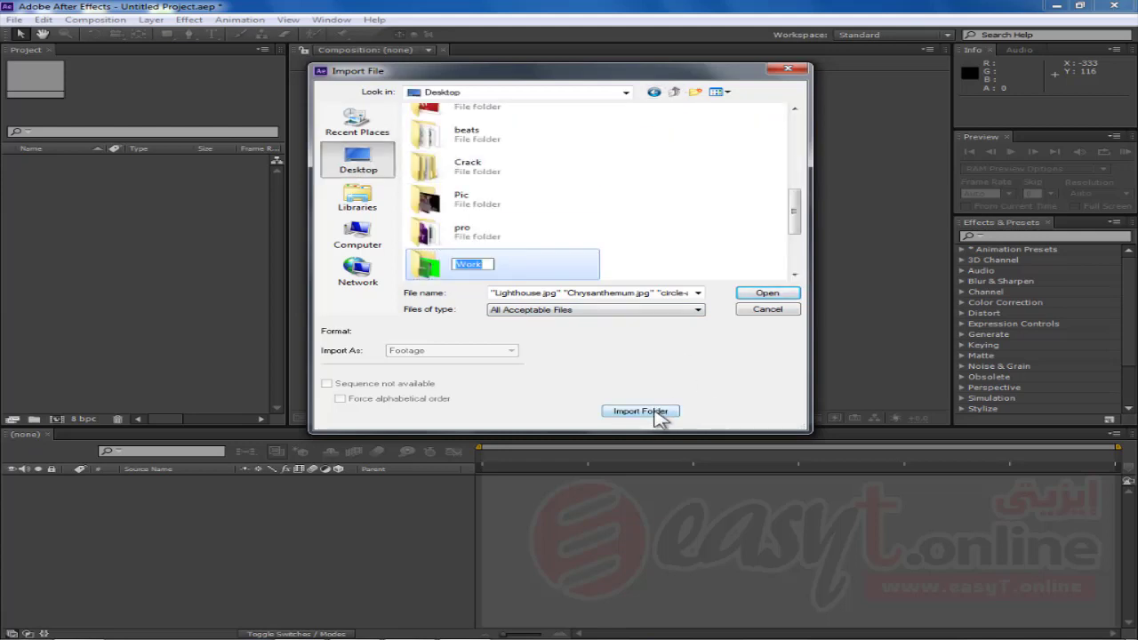
click(660, 414)
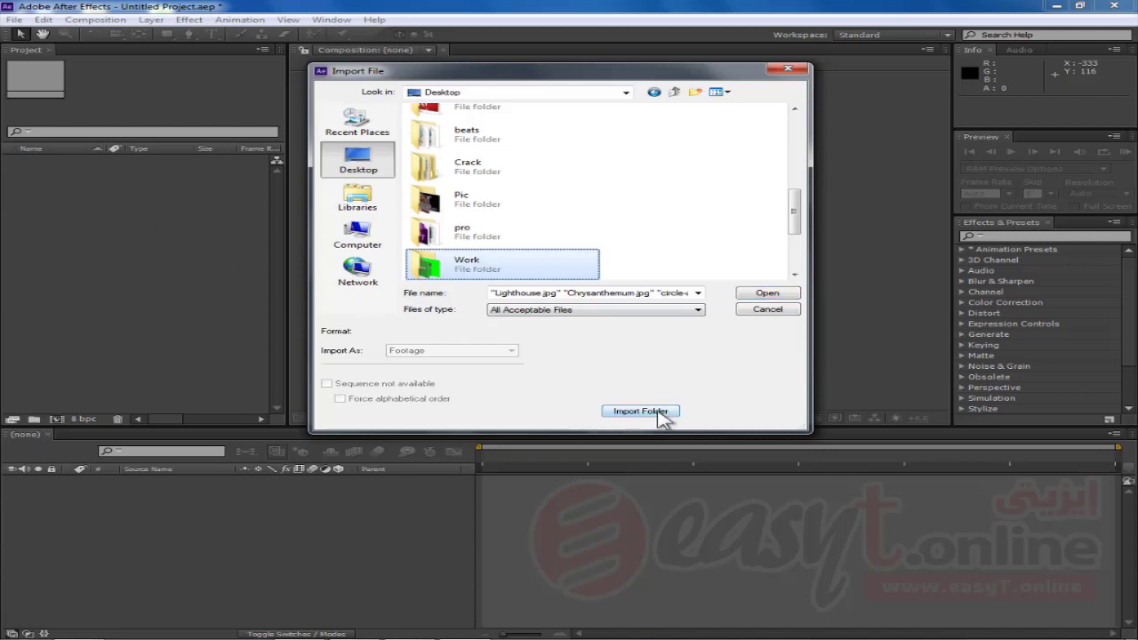
click(647, 414)
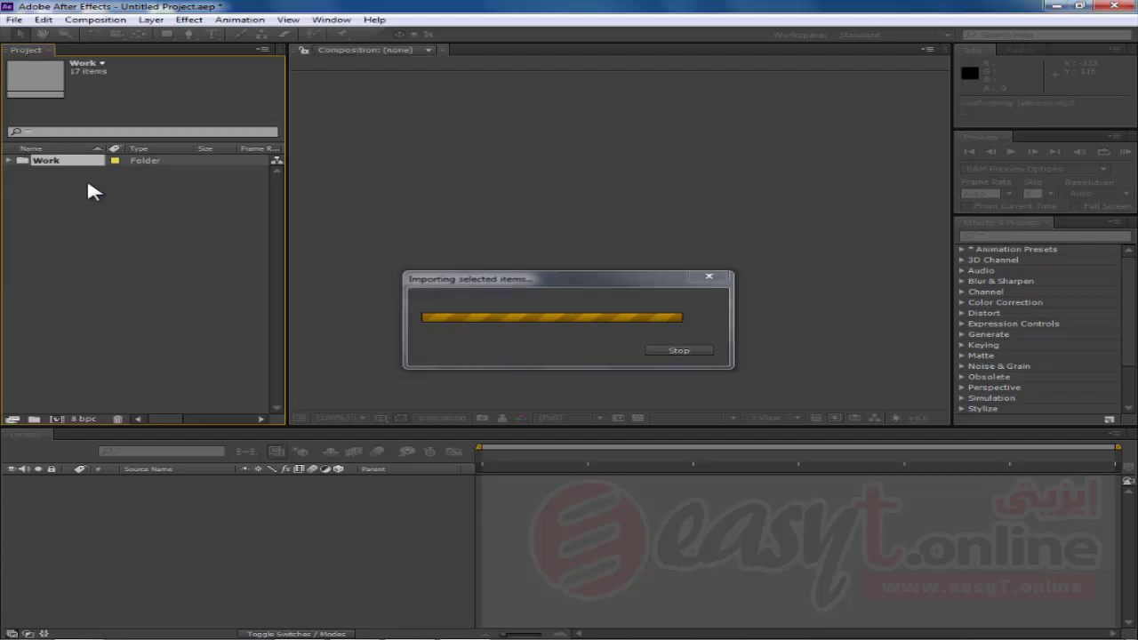
Delete the imported Work folder and its contents, then bring up the Import File browser again
click(46, 162)
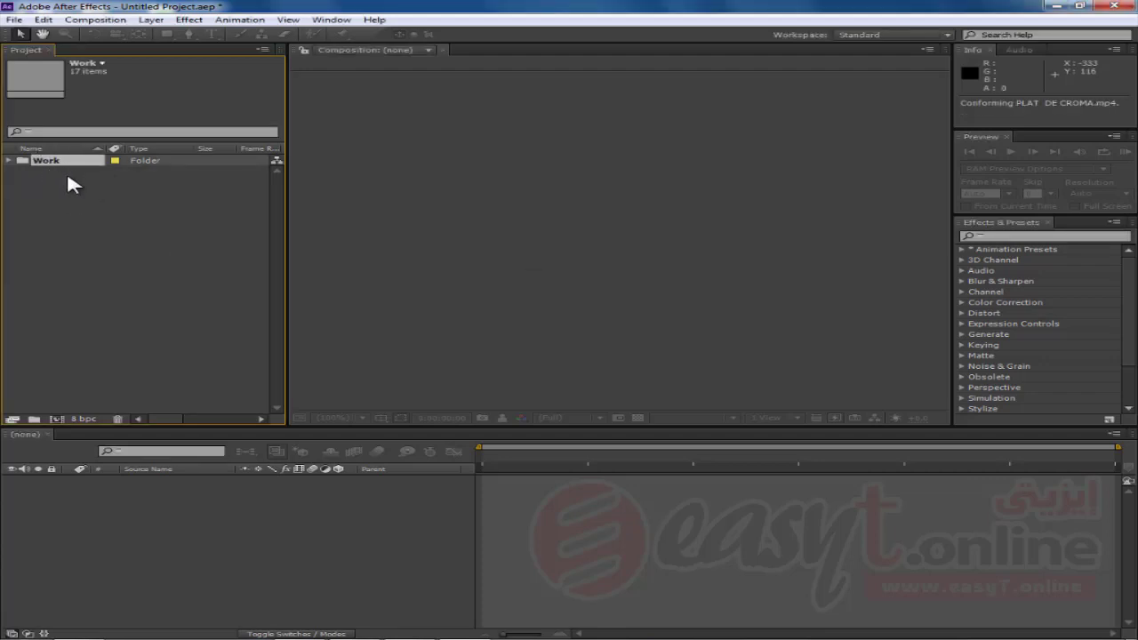
click(9, 161)
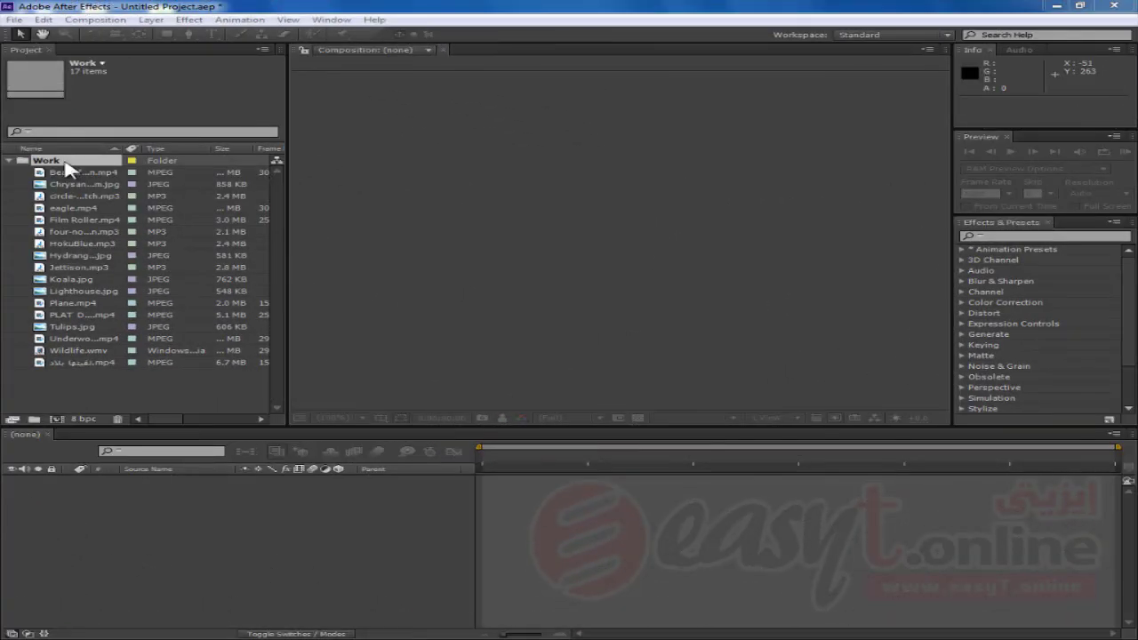
click(51, 166)
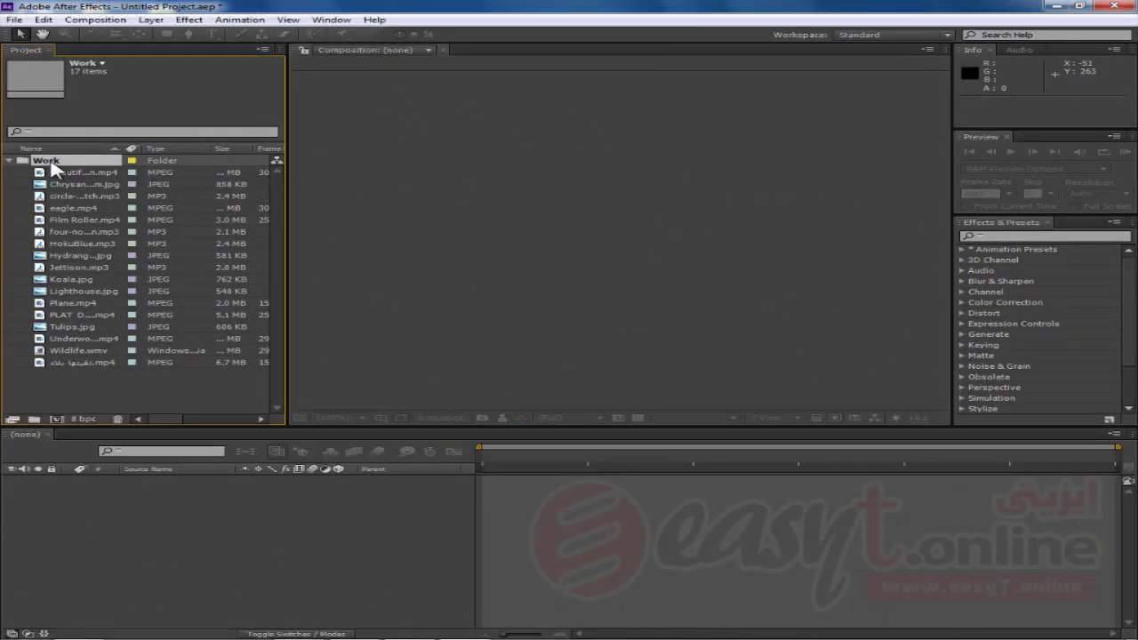
drag(63, 166, 118, 420)
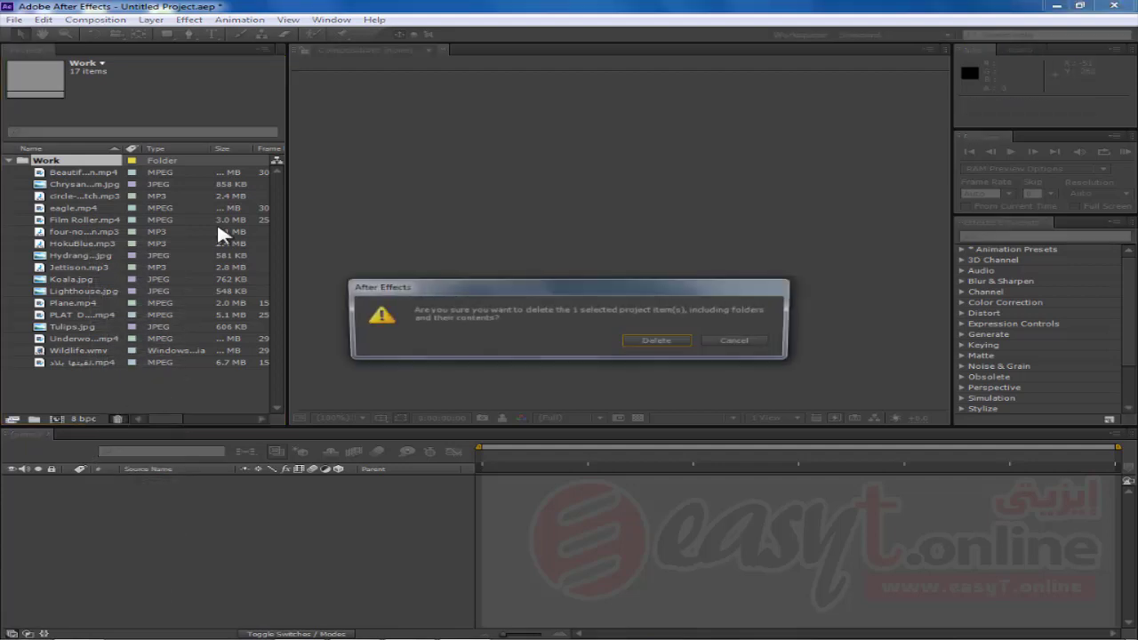
click(690, 349)
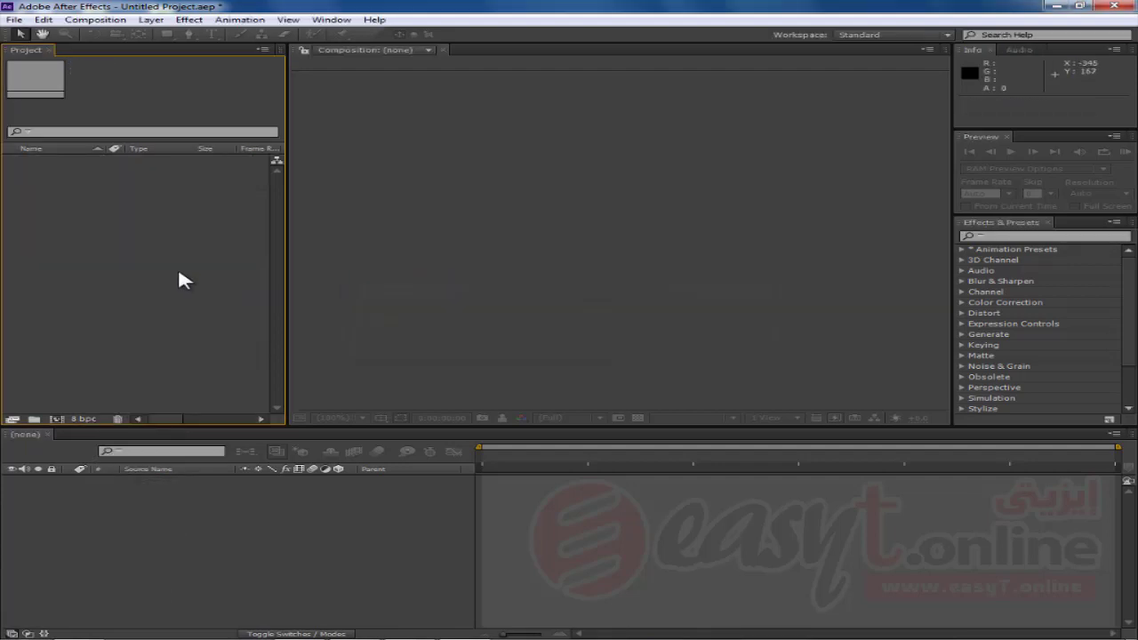
double_click(127, 262)
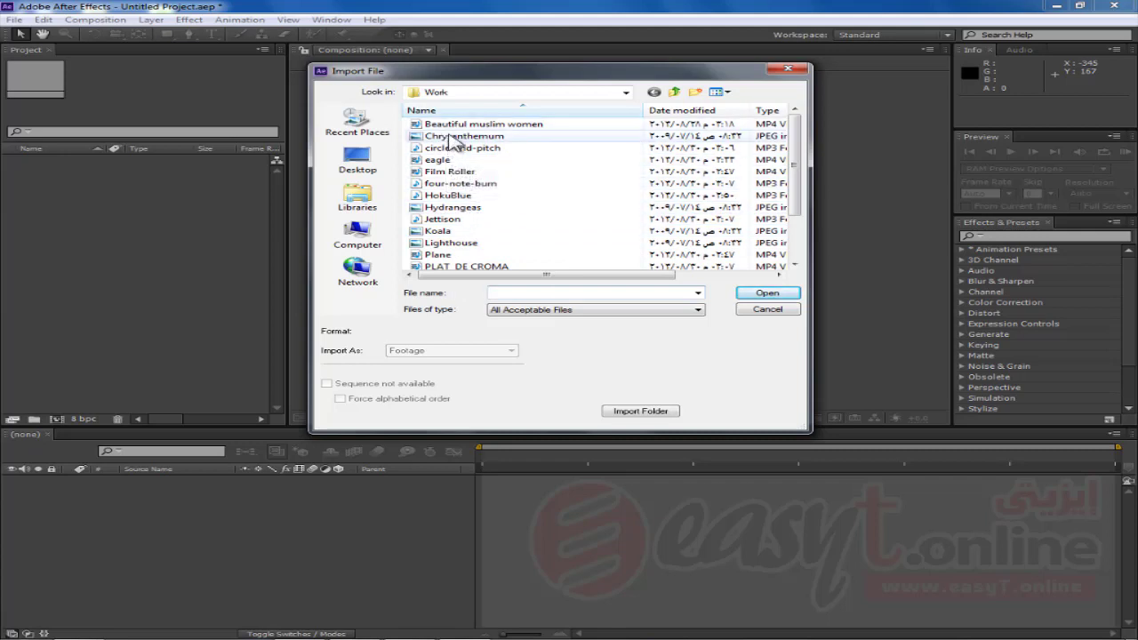
Import ten Work files: four videos incl. Wildlife.wmv, Chrysanthemum, Hydrangeas, Koala, and three MP3s incl. HokuBlue
click(461, 125)
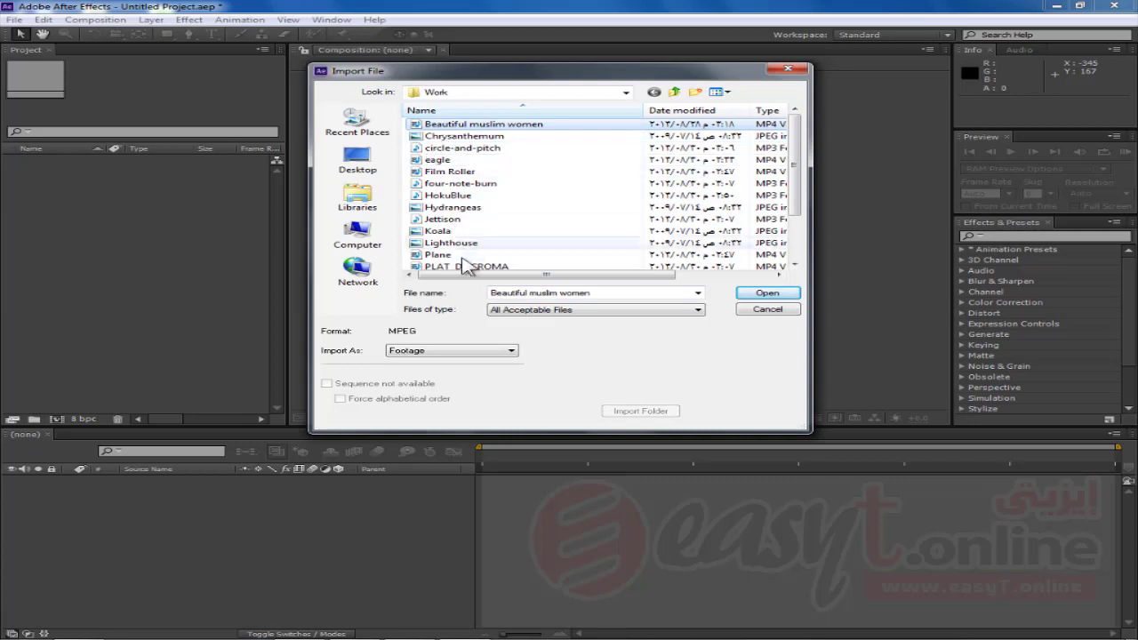
ctrl+click(461, 255)
ctrl+click(462, 265)
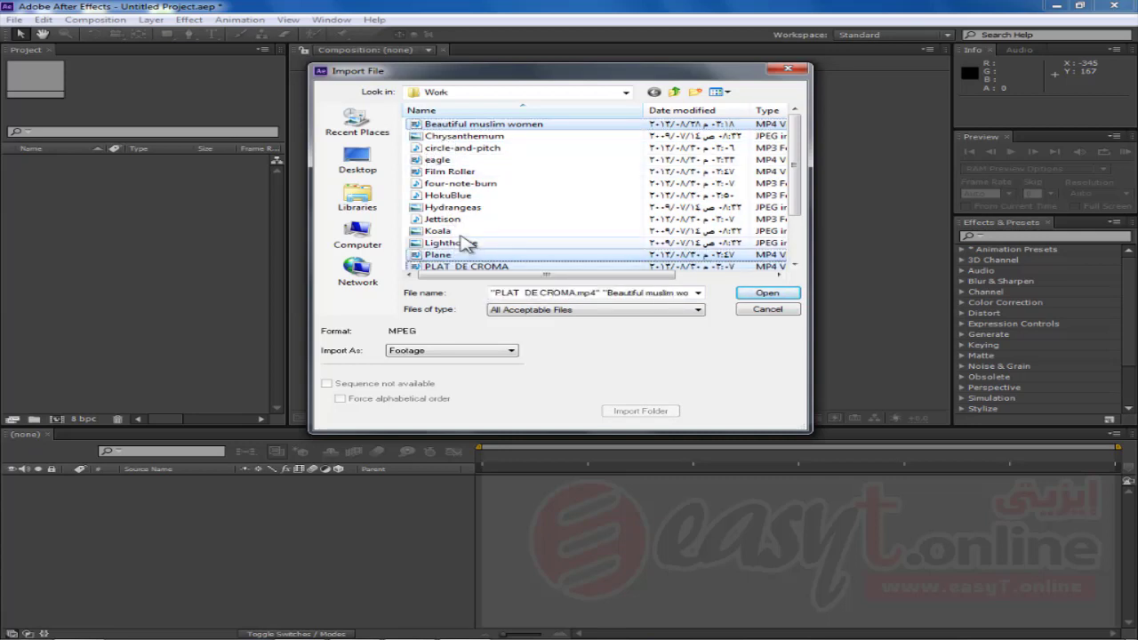
scroll(465, 244, down, 2)
ctrl+click(465, 246)
scroll(465, 245, up, 2)
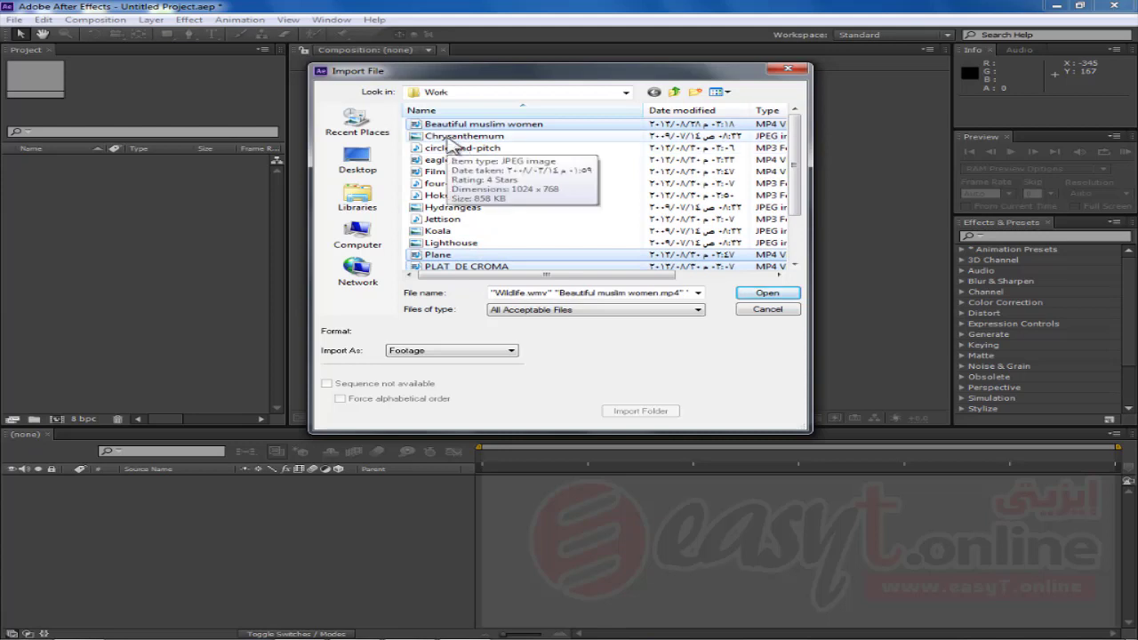
ctrl+click(449, 138)
ctrl+click(449, 207)
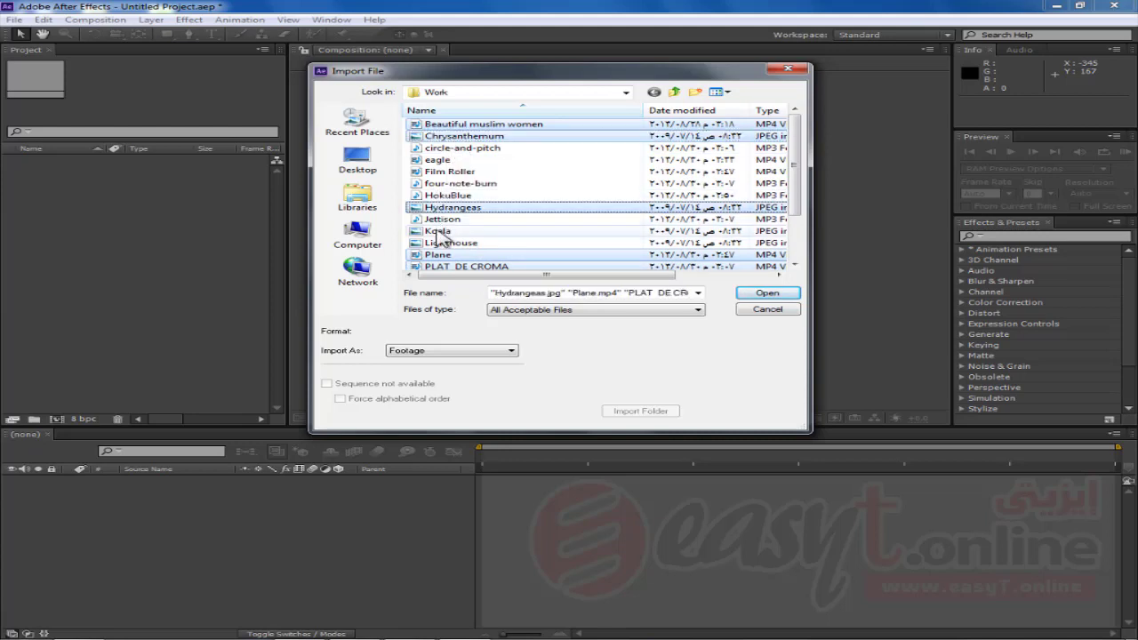
ctrl+click(437, 232)
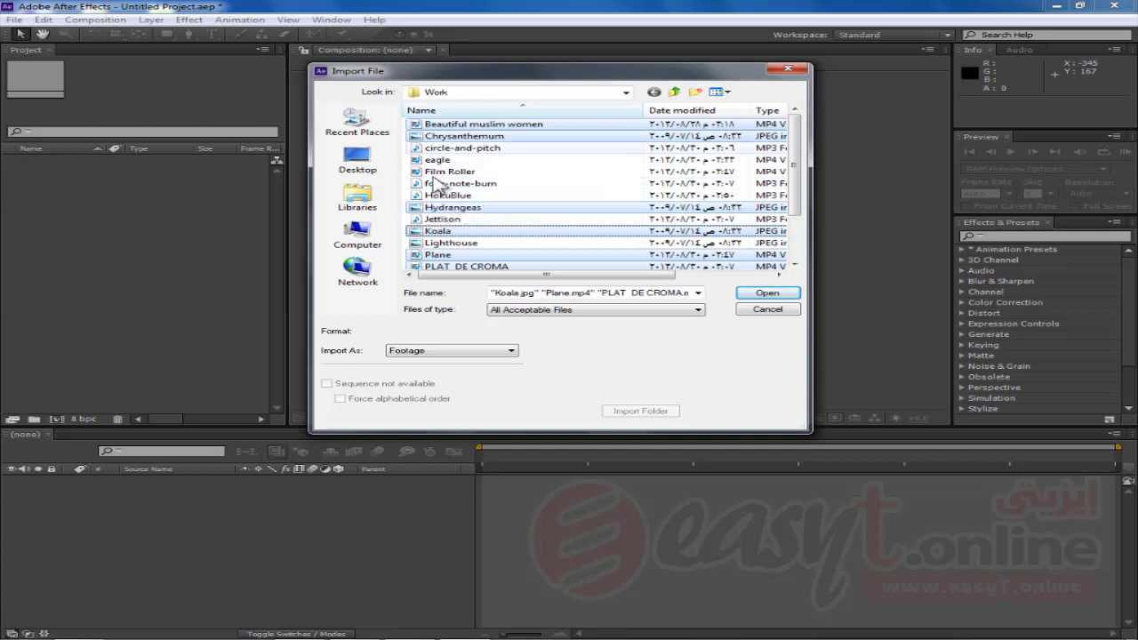
ctrl+click(444, 147)
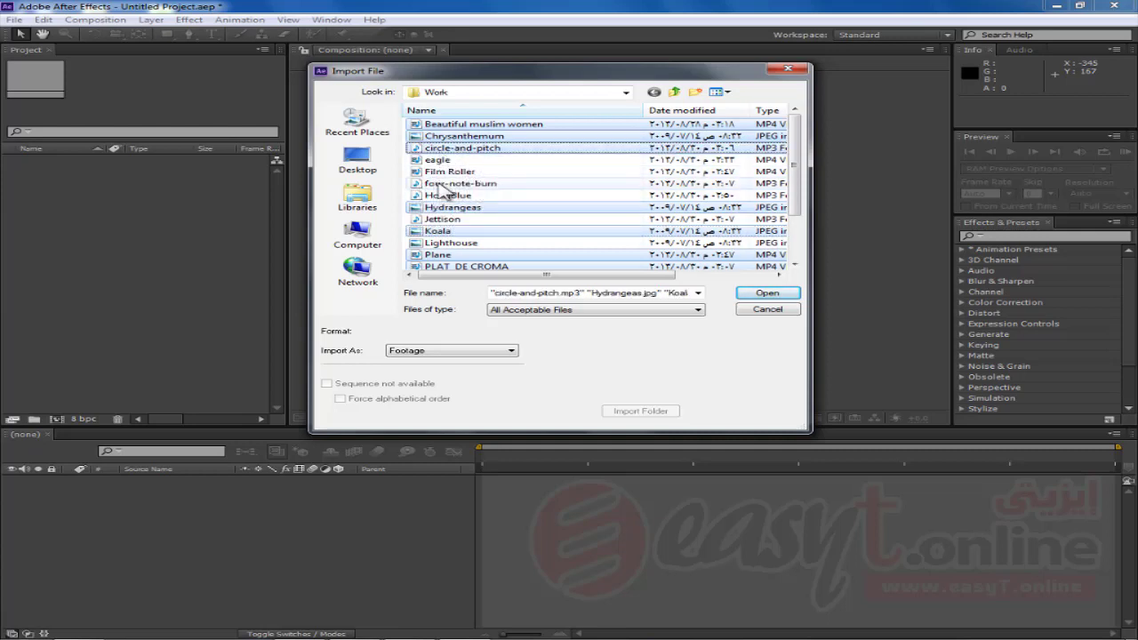
ctrl+click(449, 183)
ctrl+click(449, 194)
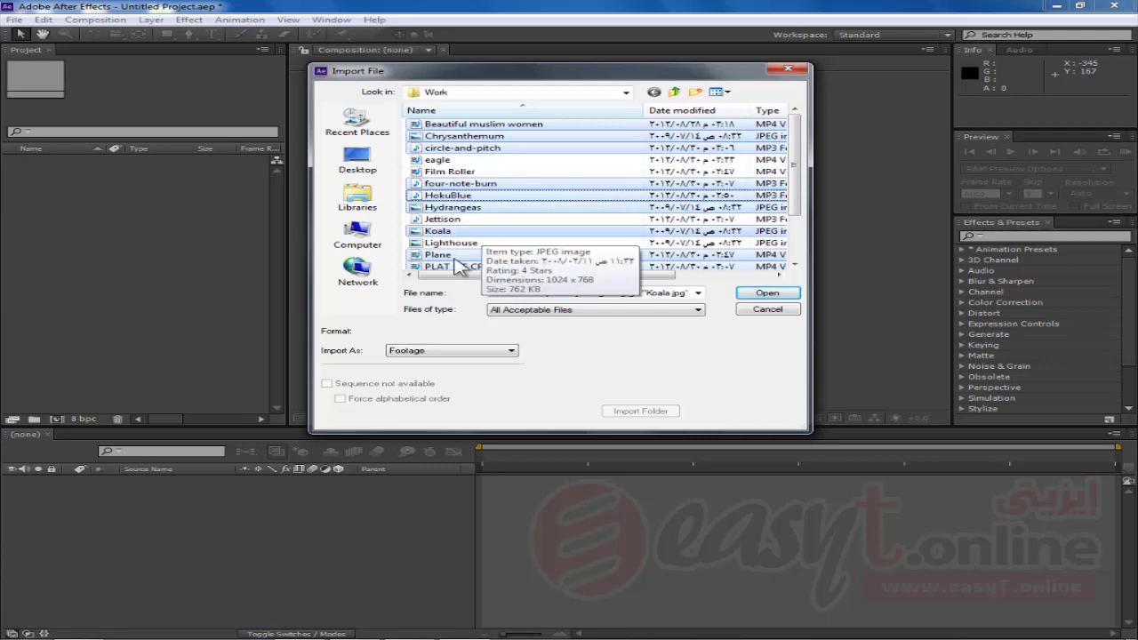
click(765, 293)
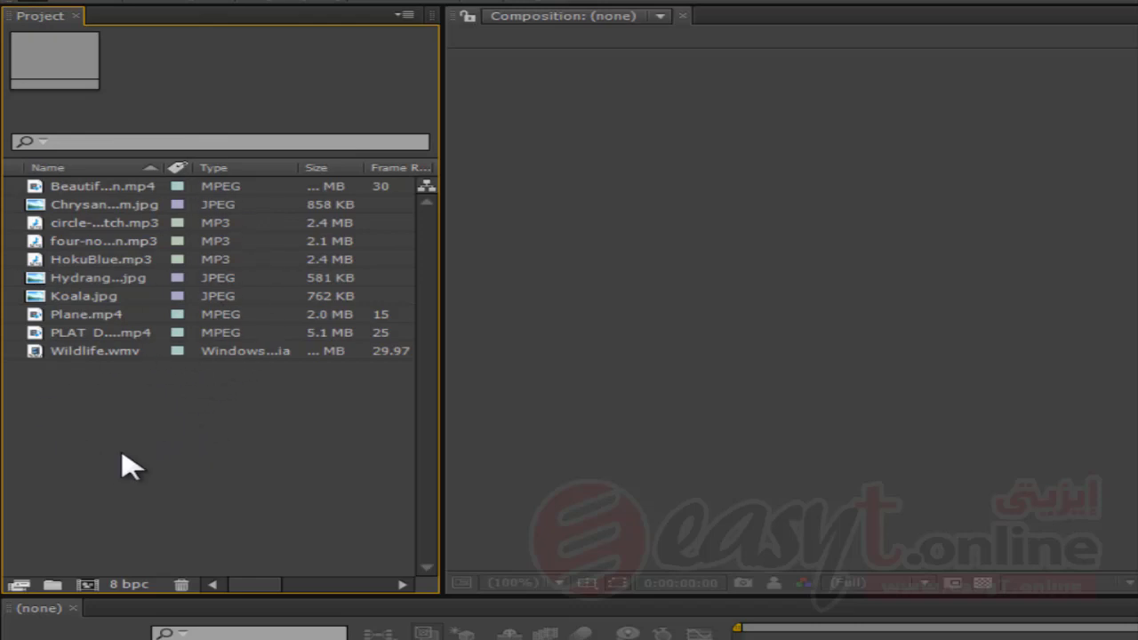
Create a new project folder named فيدو
click(51, 585)
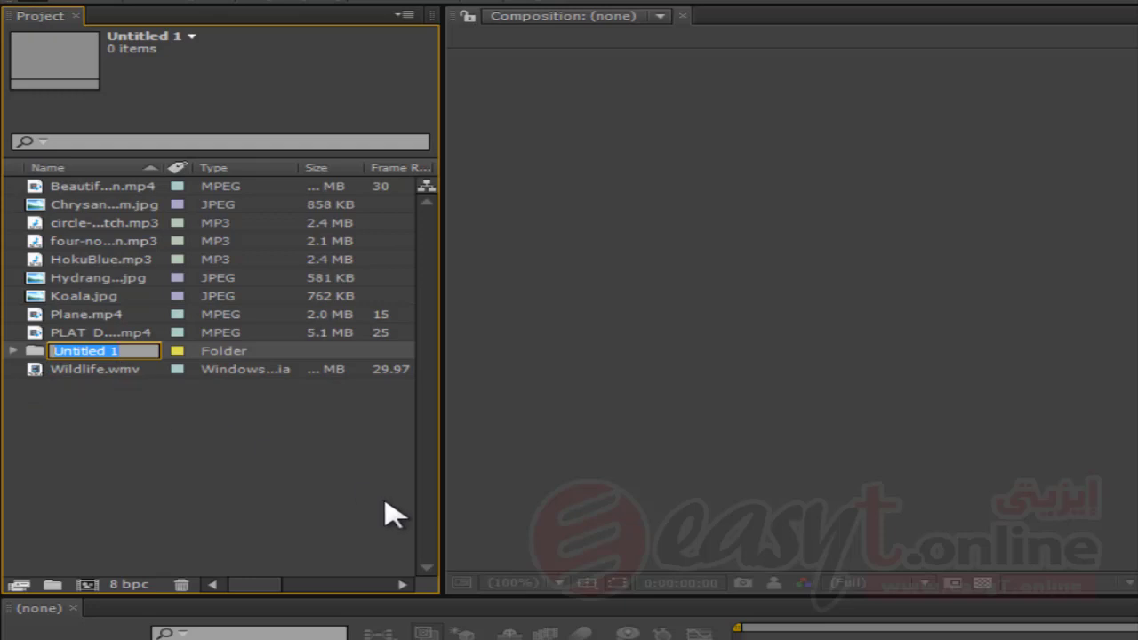
text({)
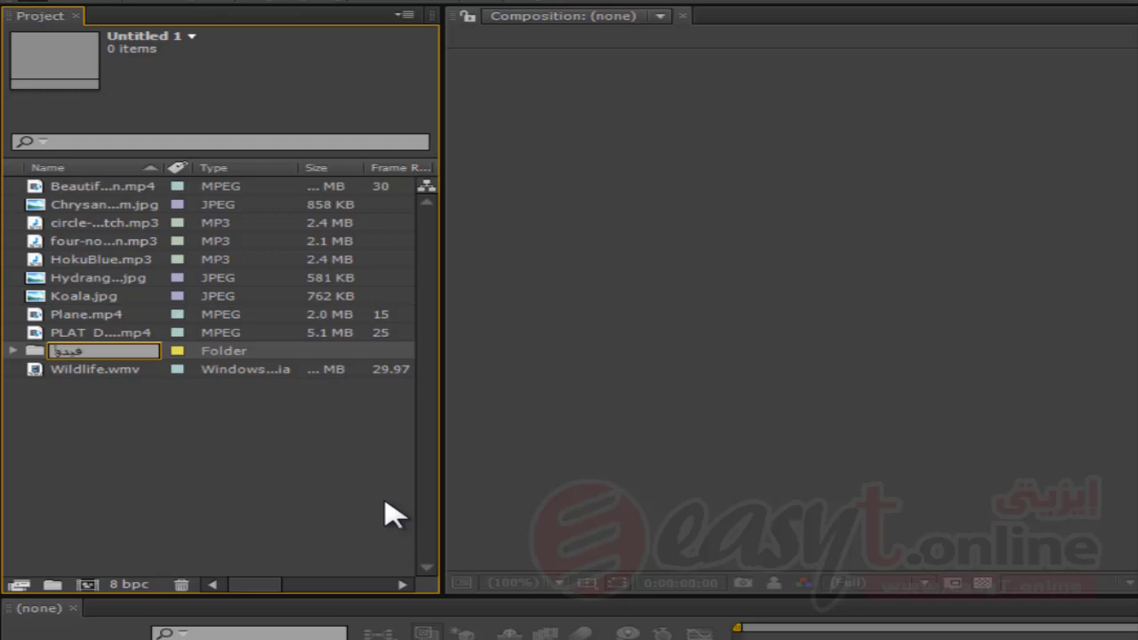
key(Return)
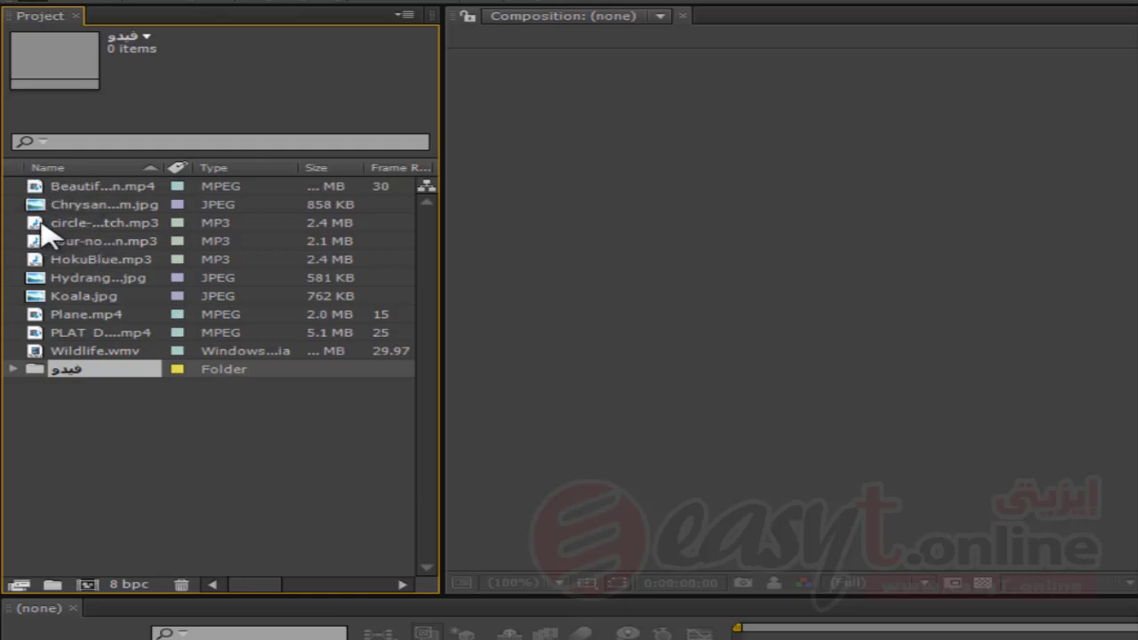
Move Beautiful muslim women, Plane, PLAT DE CROMA and Wildlife.wmv into the فيدو folder
click(70, 188)
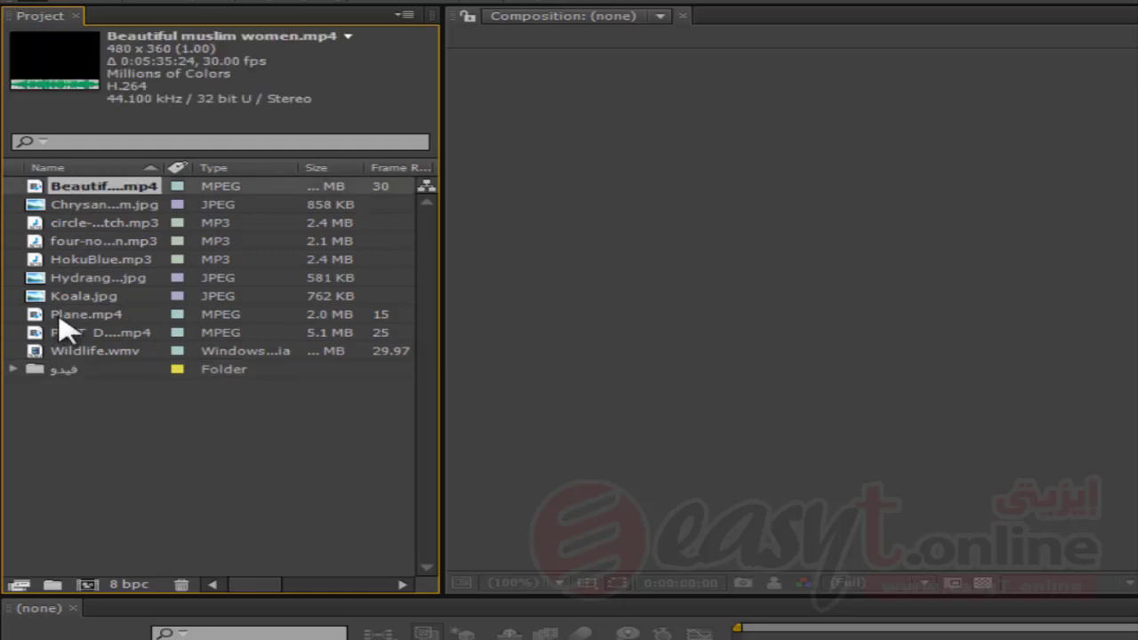
click(62, 318)
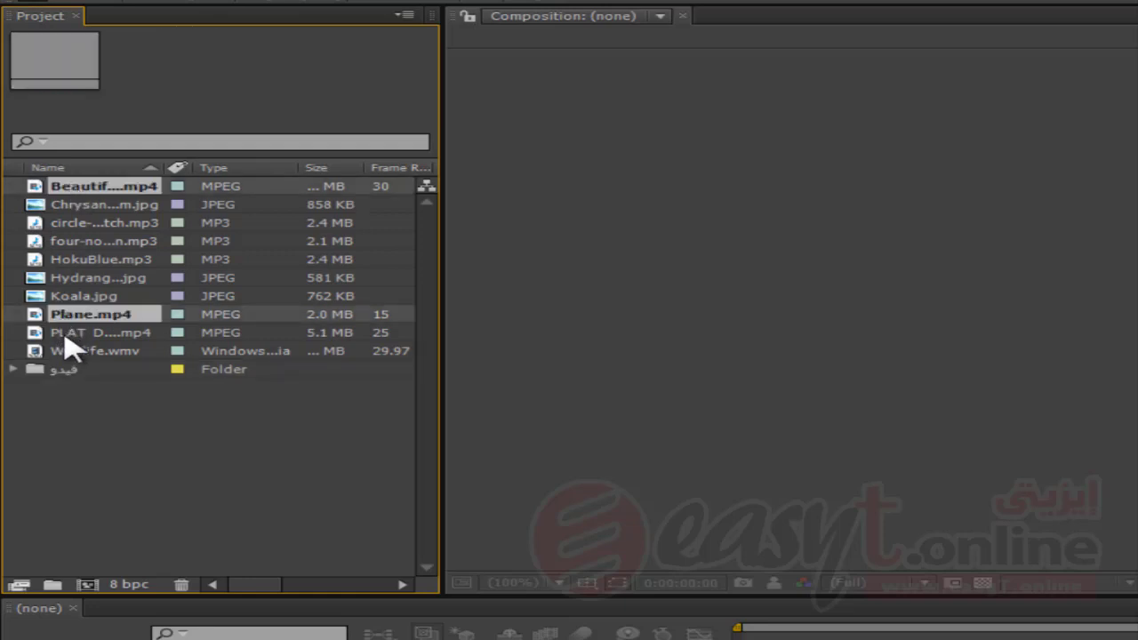
ctrl+click(79, 333)
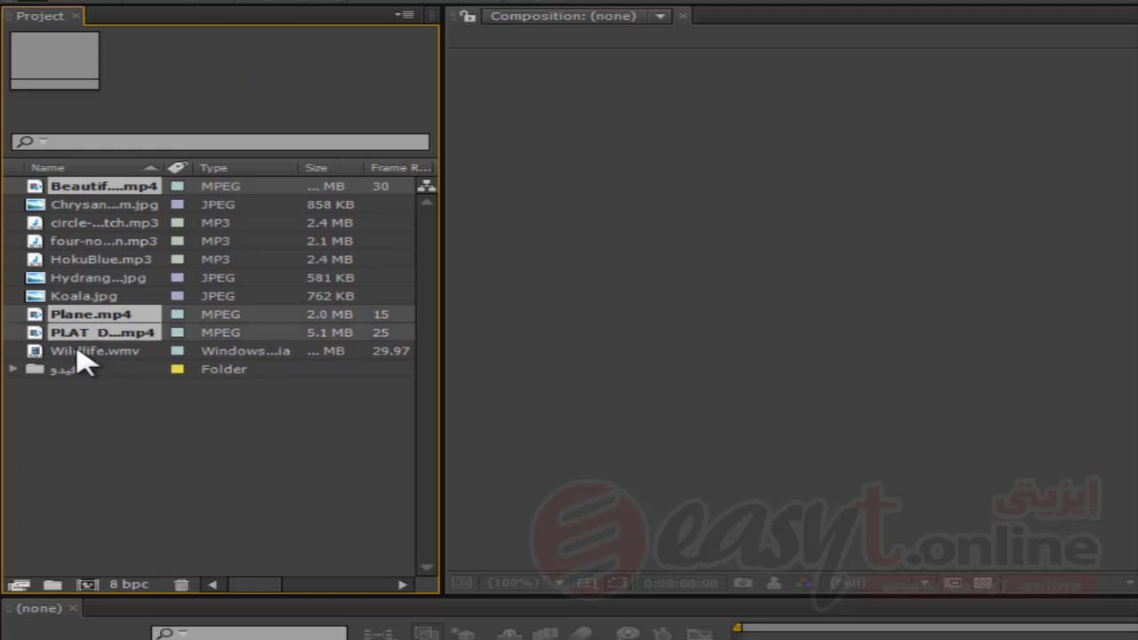
ctrl+click(79, 352)
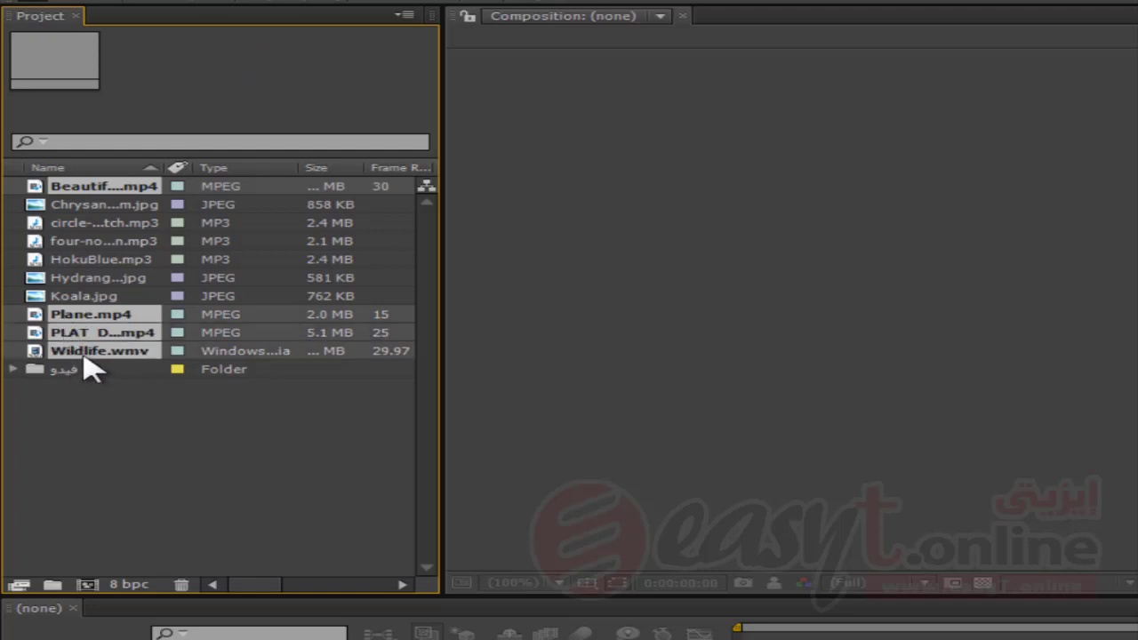
drag(89, 353, 59, 369)
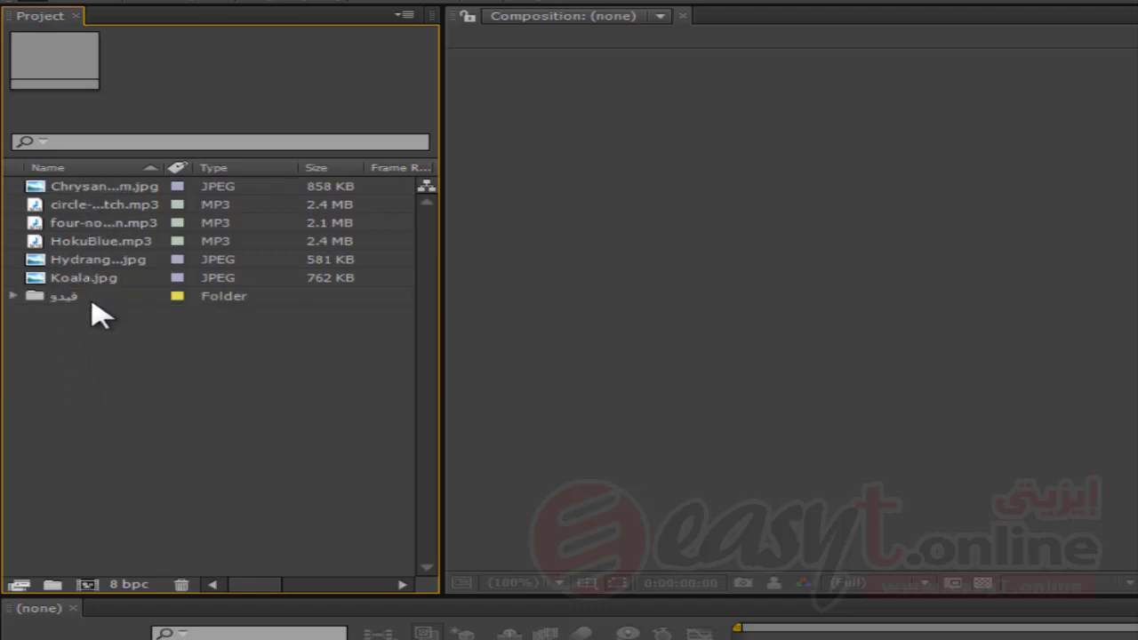
Create a folder named صور and move the three JPEG images, including Chrysanthemum and Koala, into it
click(52, 586)
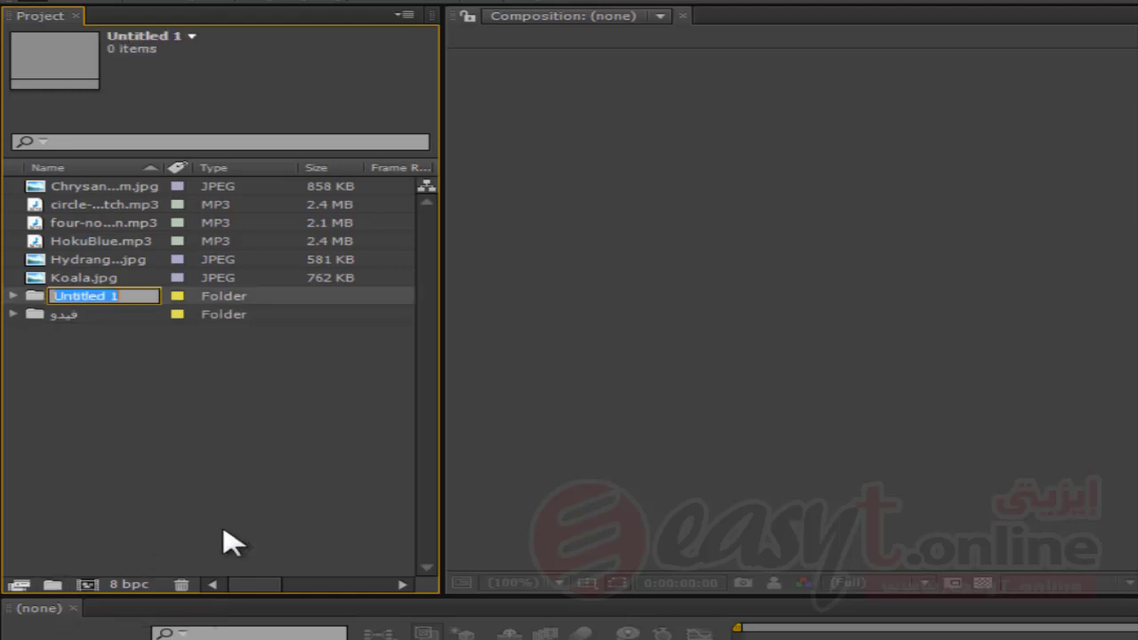
text(صور)
key(Return)
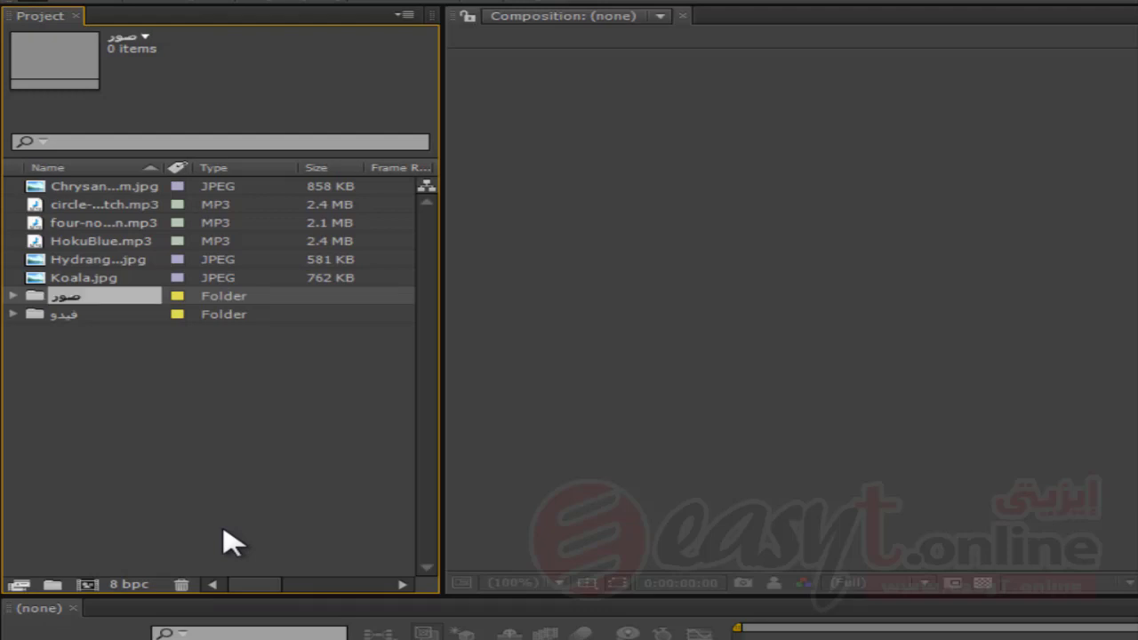
click(74, 189)
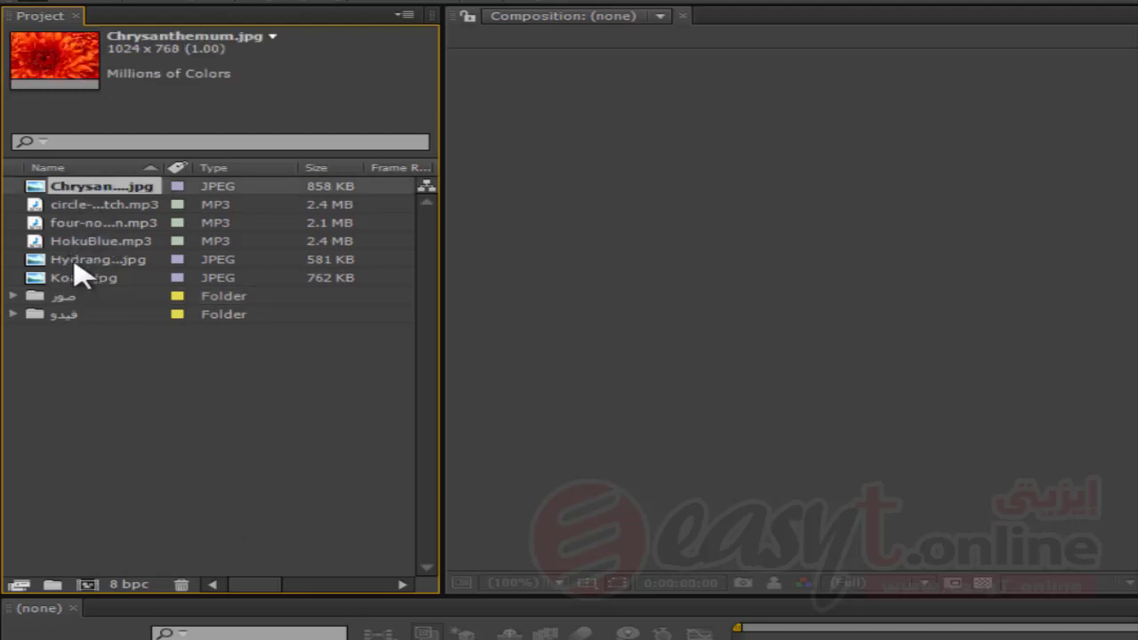
ctrl+click(76, 265)
ctrl+click(76, 281)
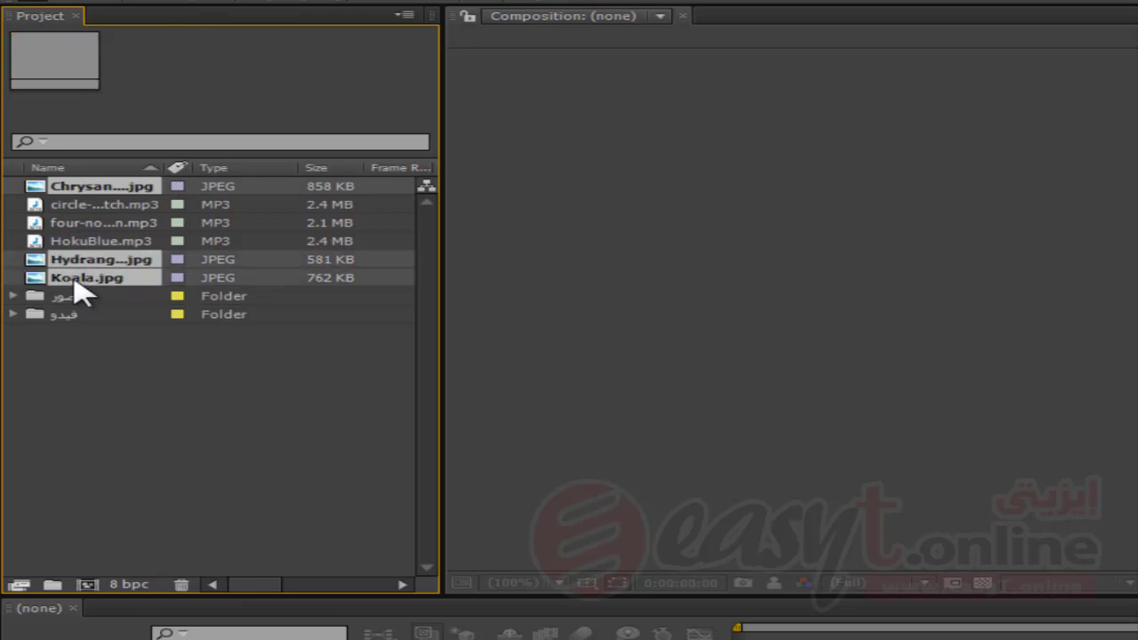
drag(74, 283, 72, 302)
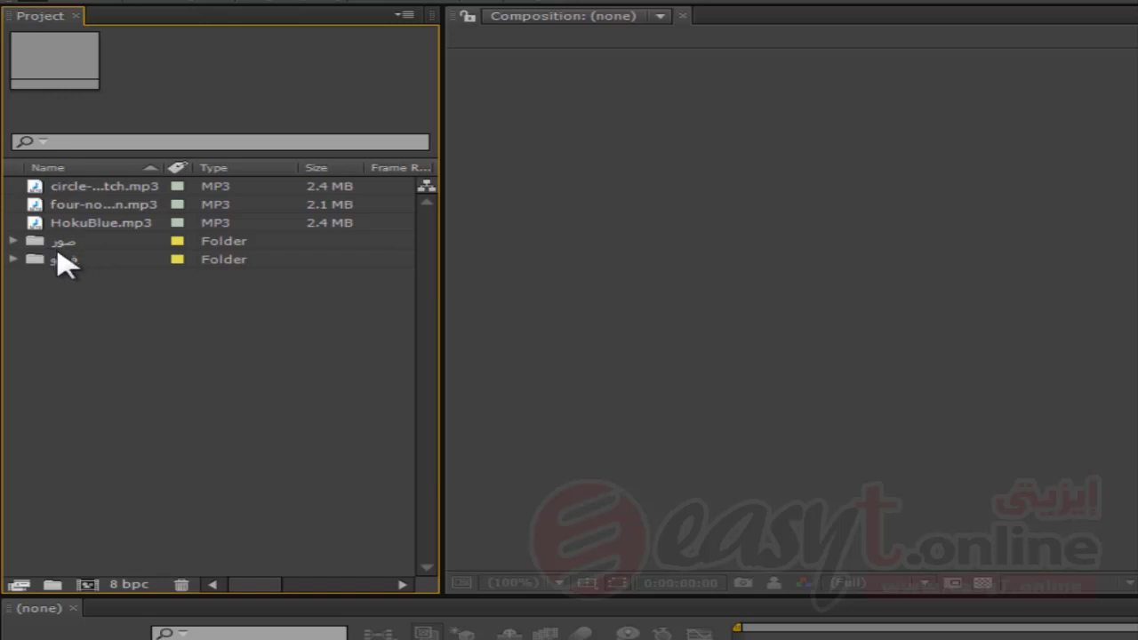
Create a folder named صوت and move the three MP3 files into it
click(52, 585)
text(صوت)
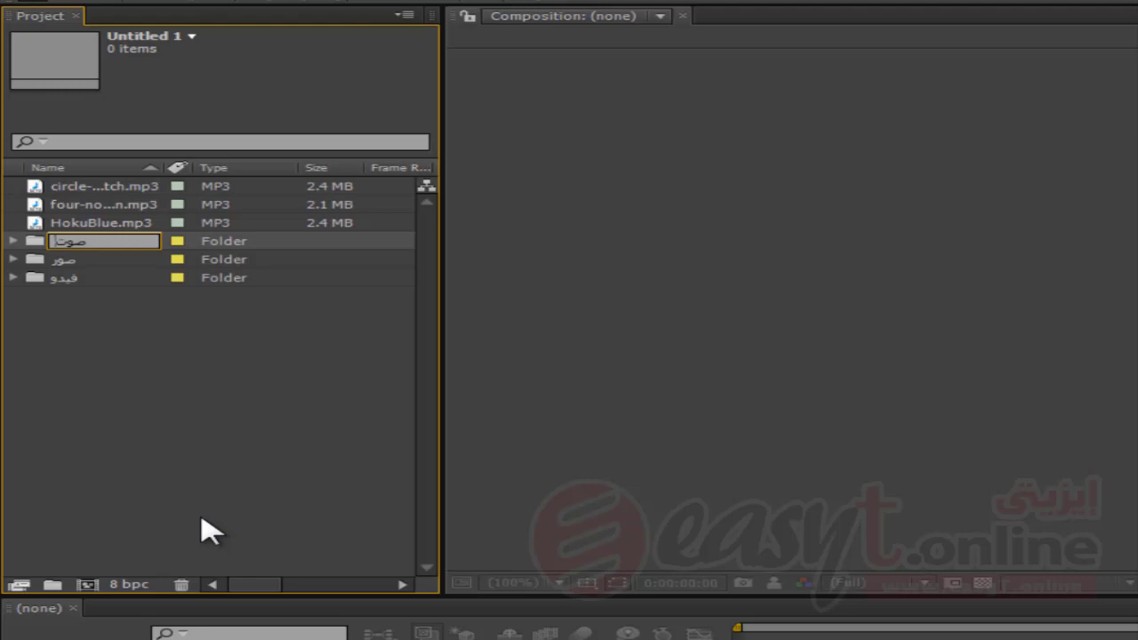
key(Return)
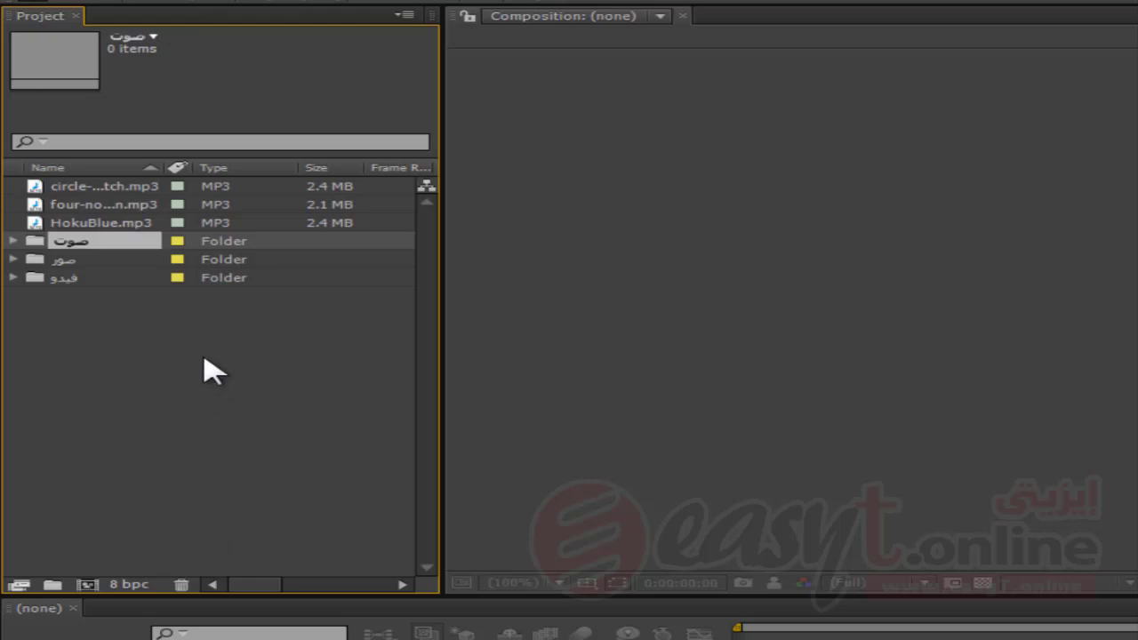
click(64, 188)
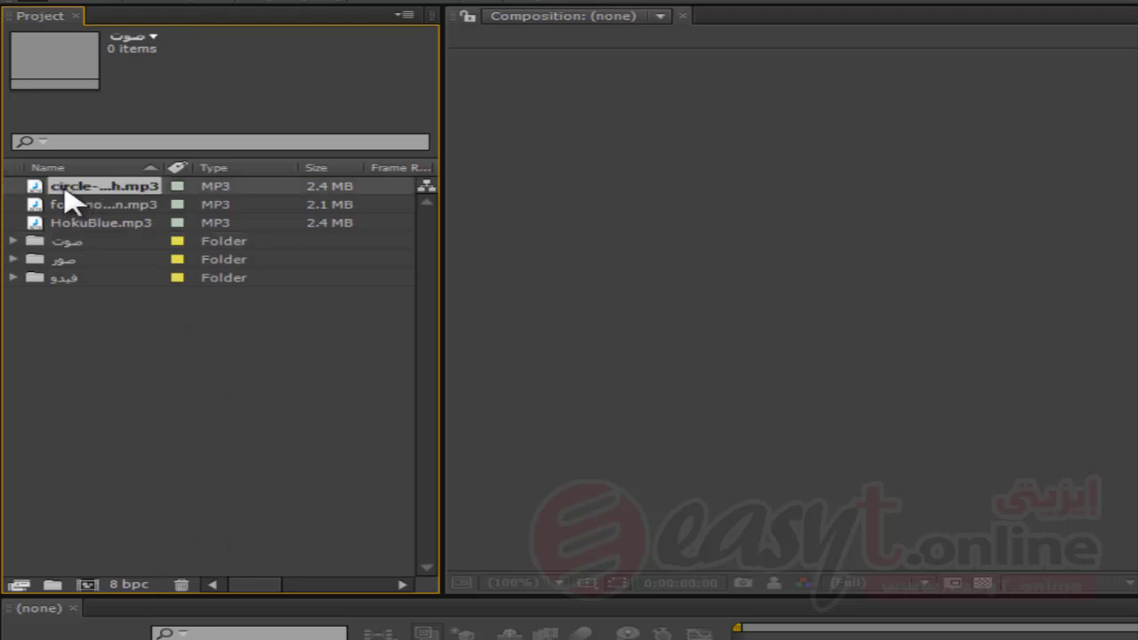
shift+click(80, 224)
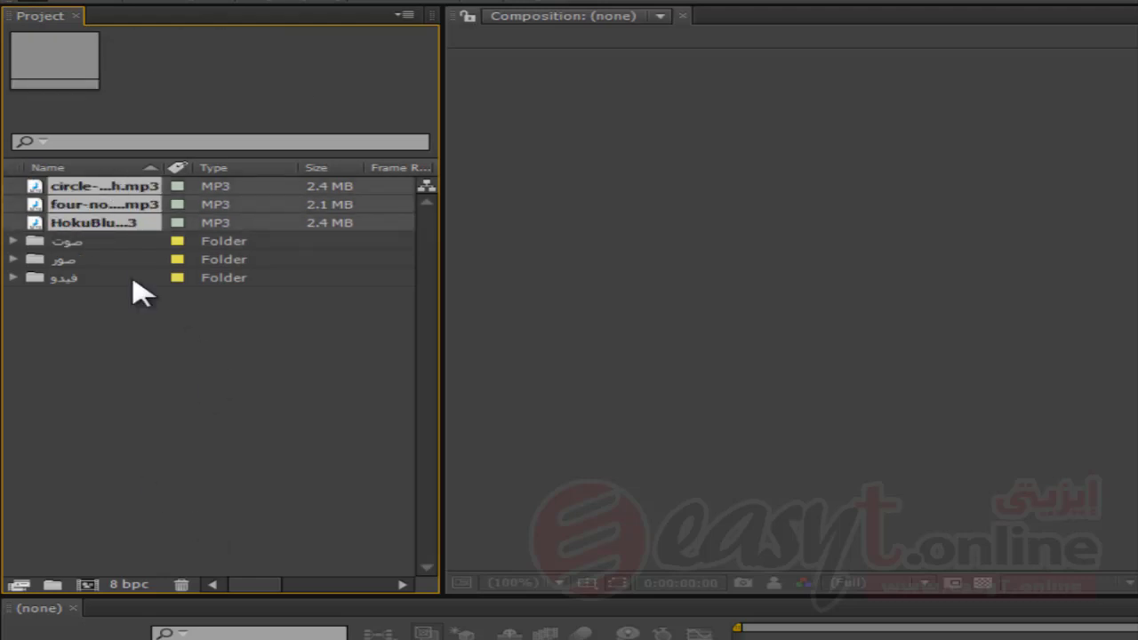
drag(76, 228, 76, 244)
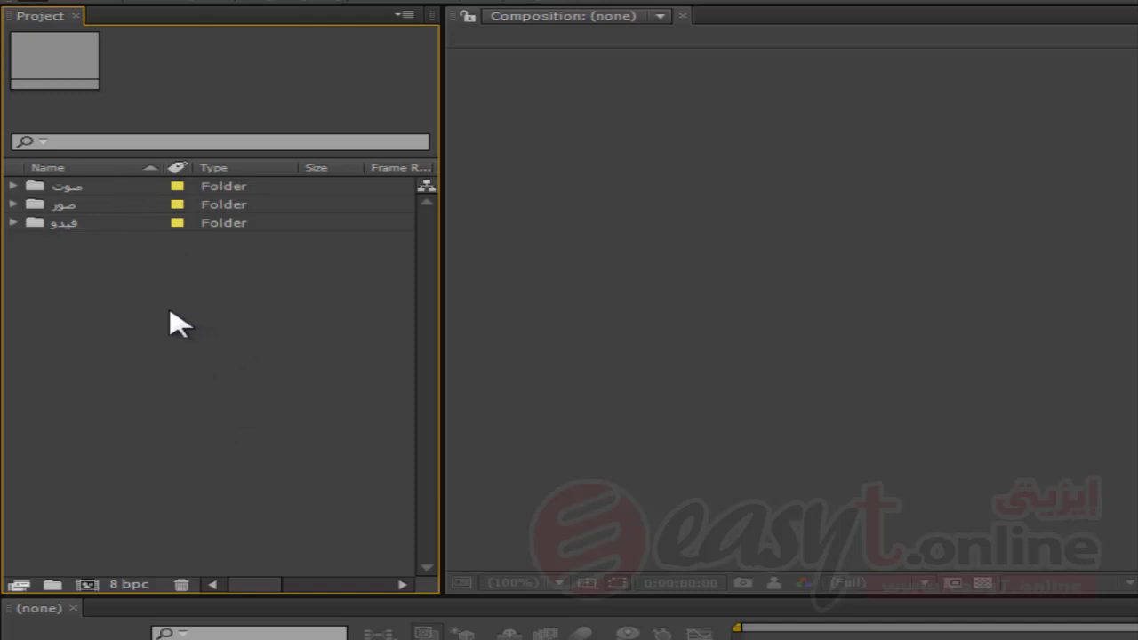
Expand فيدو to list its four clips and show Wildlife.wmv's 1280 x 720, 29.97 fps details
click(13, 186)
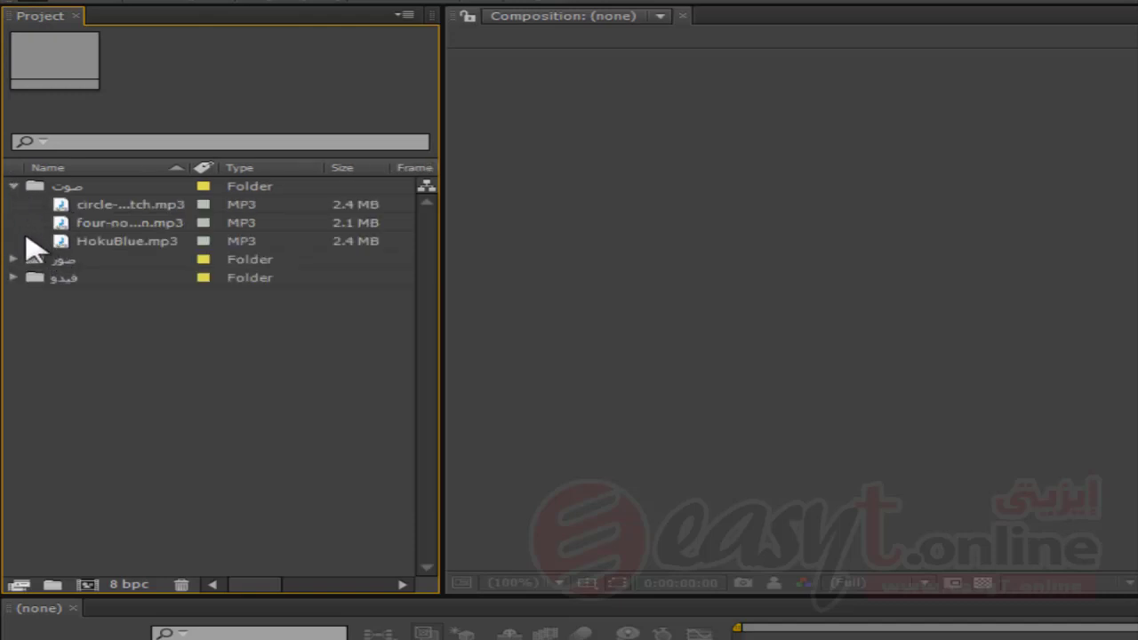
click(12, 259)
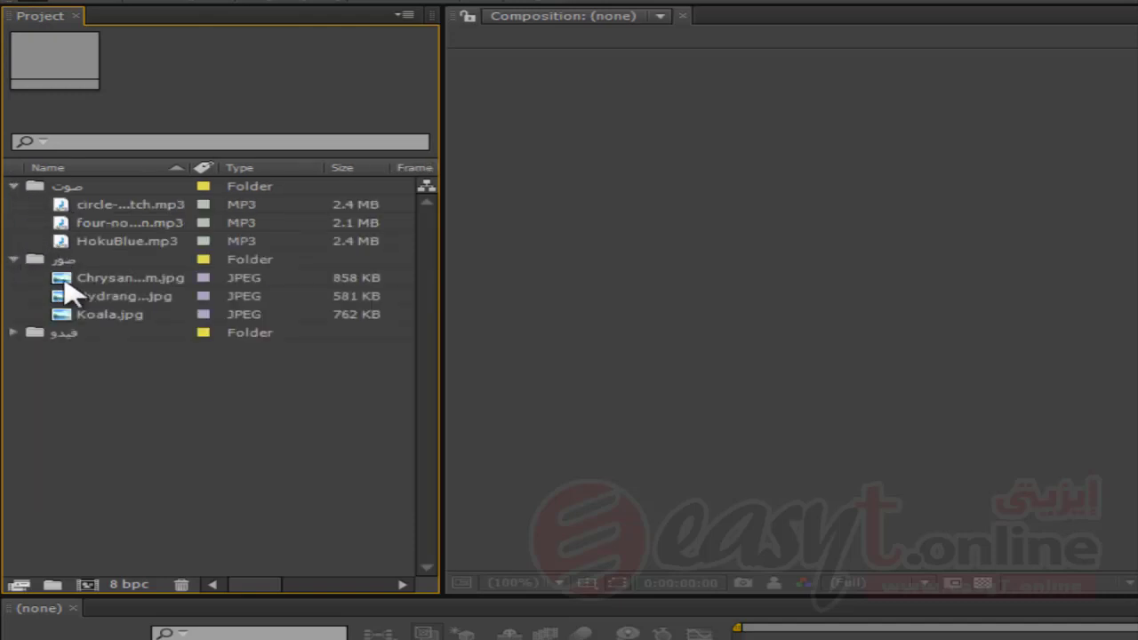
click(11, 333)
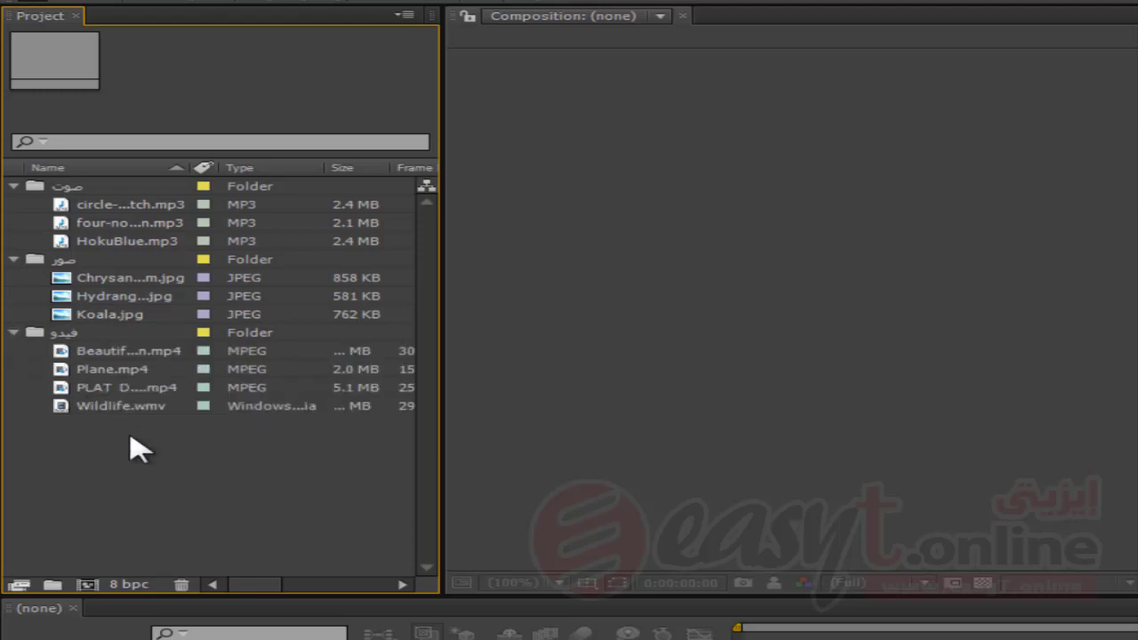
click(13, 333)
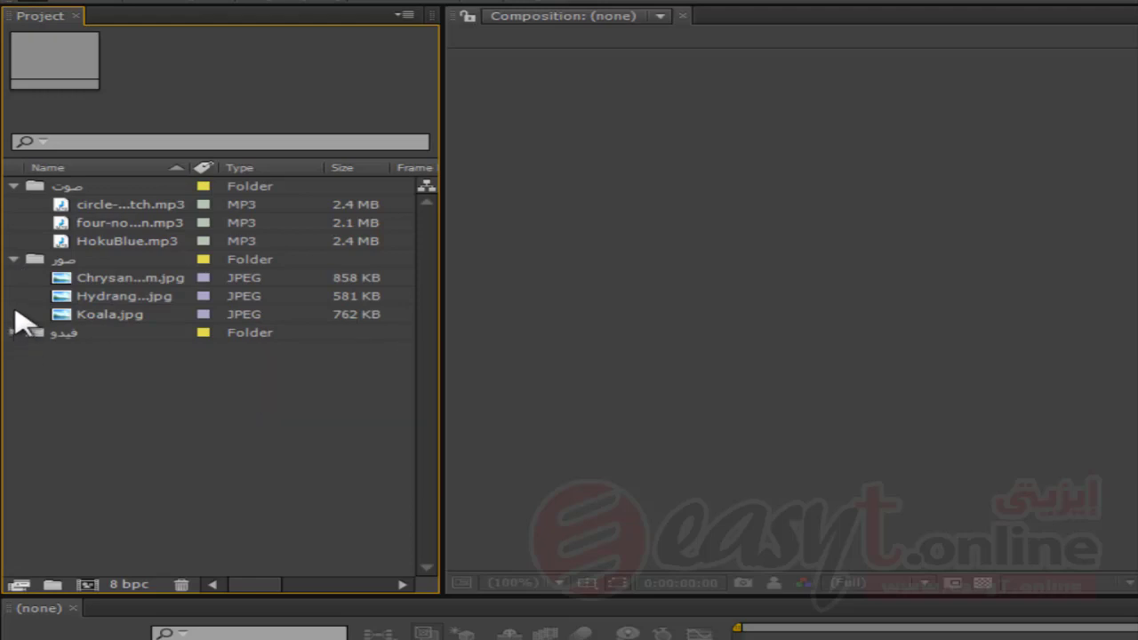
click(13, 258)
click(13, 186)
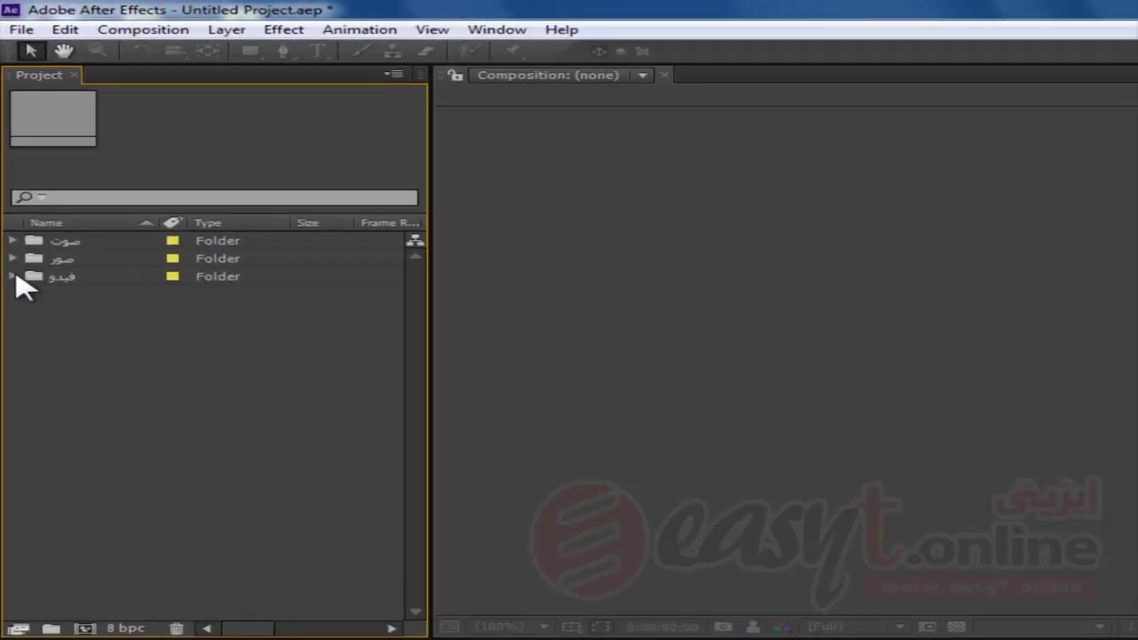
click(12, 276)
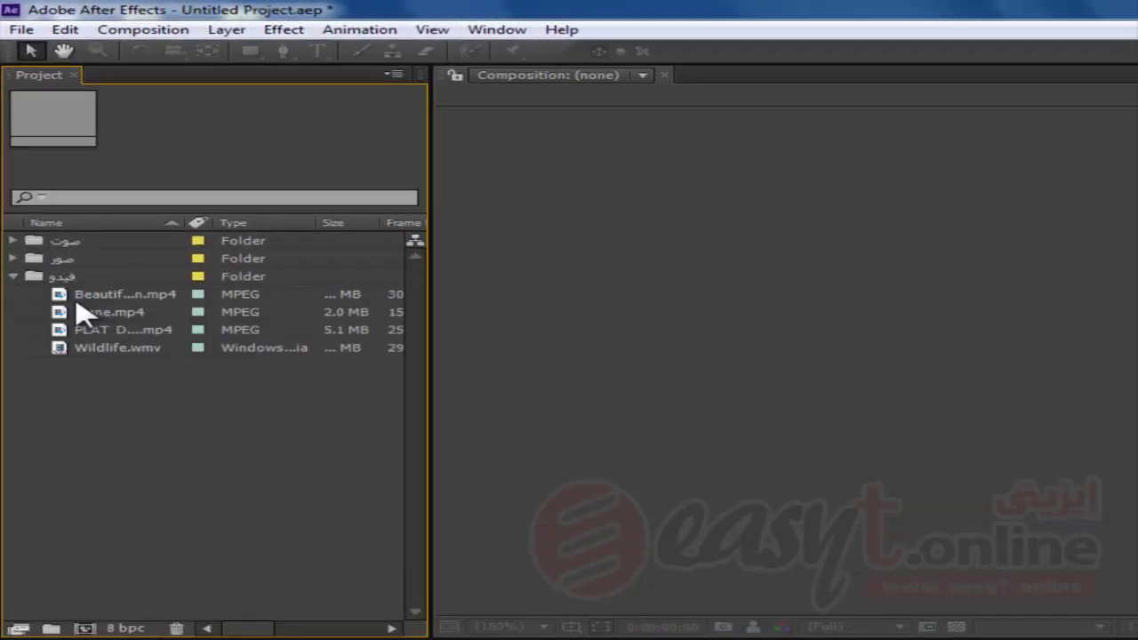
click(110, 348)
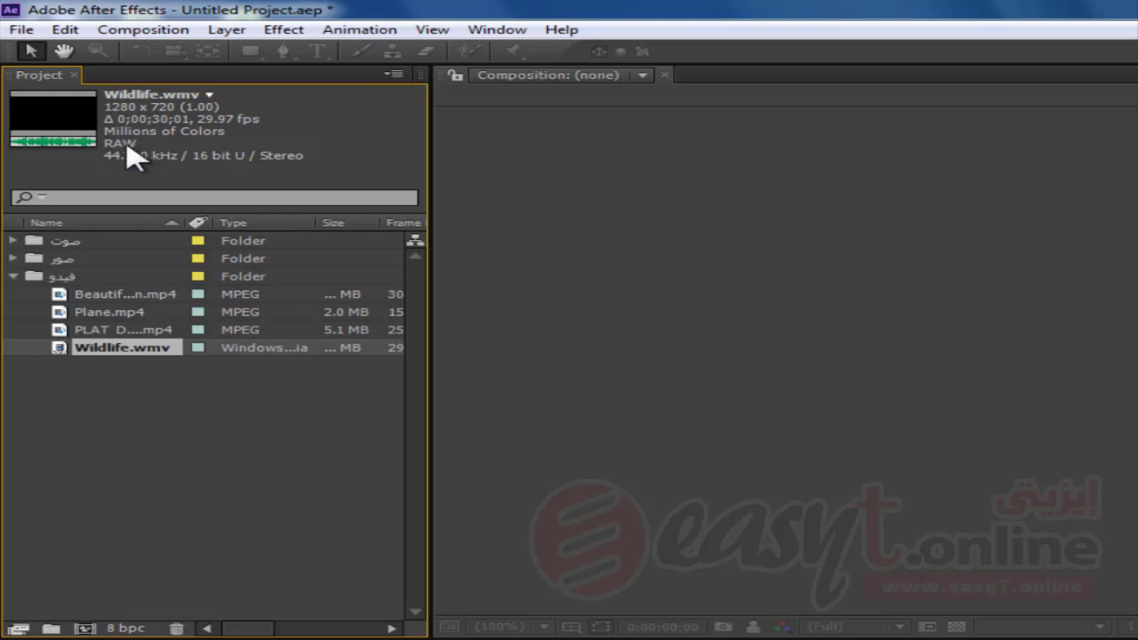
Expand the صور and صوت folders, checking PLAT DE CROMA.mp4, Chrysanthemum.jpg and four-note-burn.mp3 details
click(124, 330)
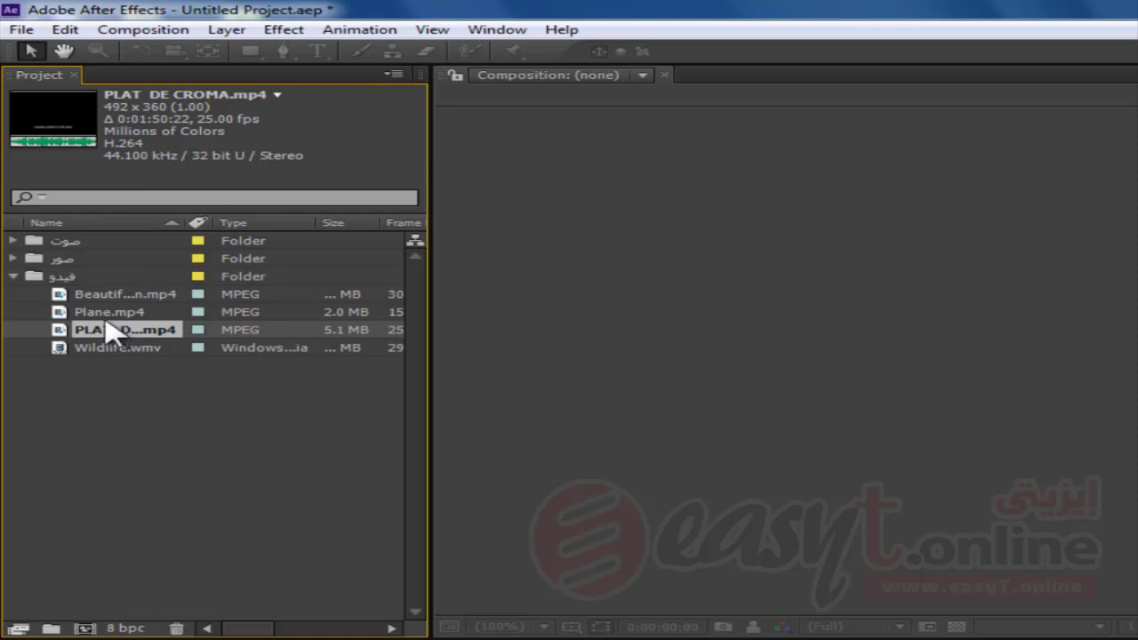
click(13, 258)
click(108, 278)
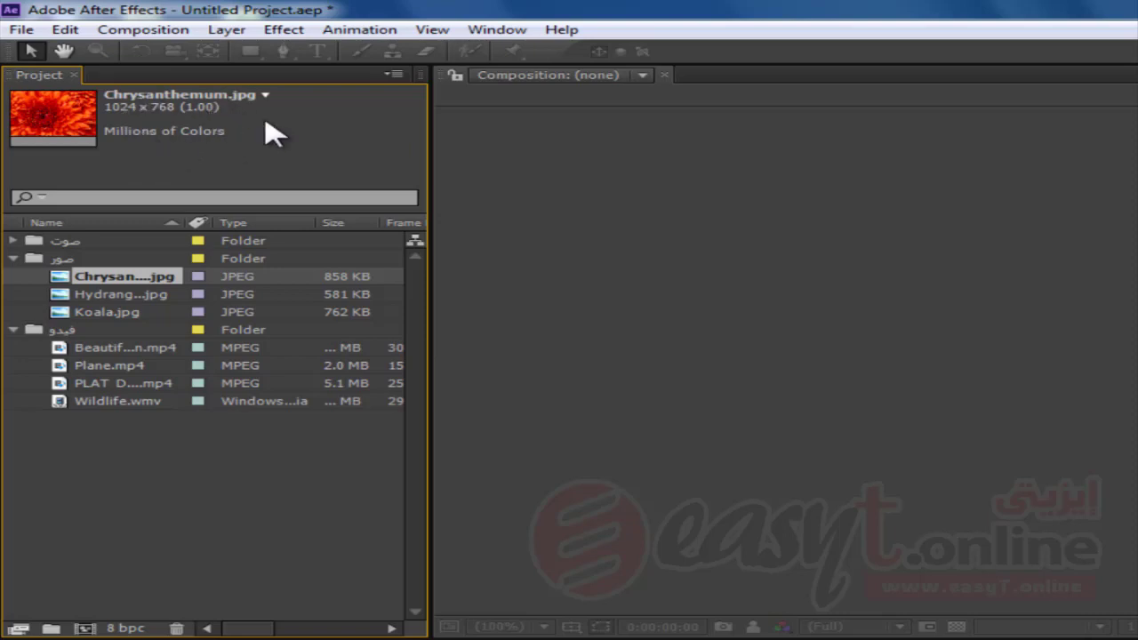
click(12, 241)
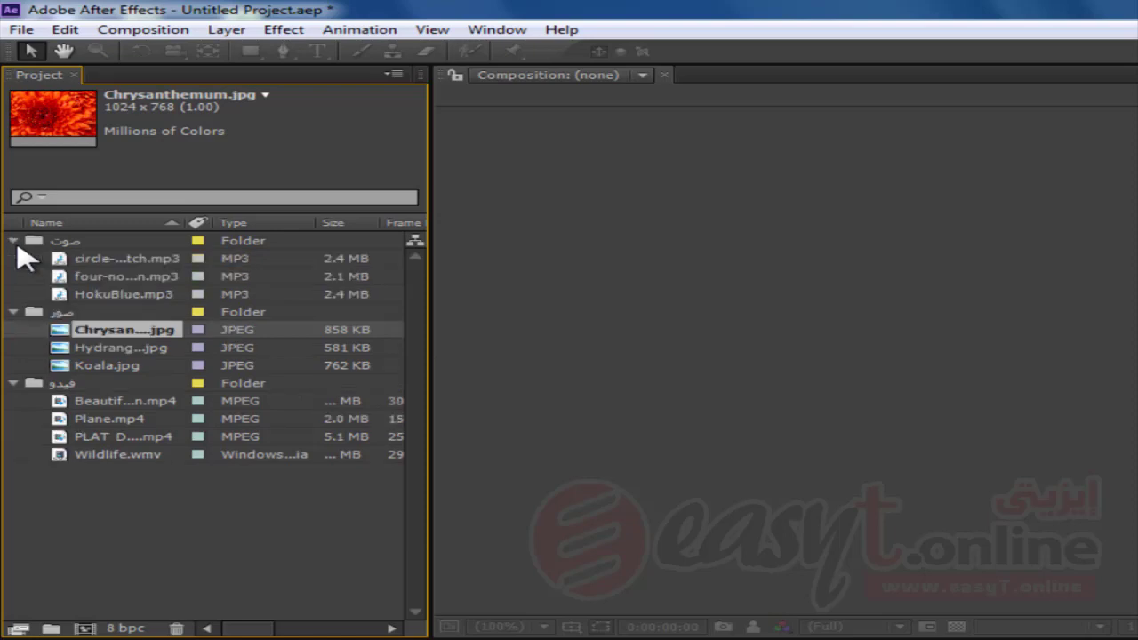
click(111, 277)
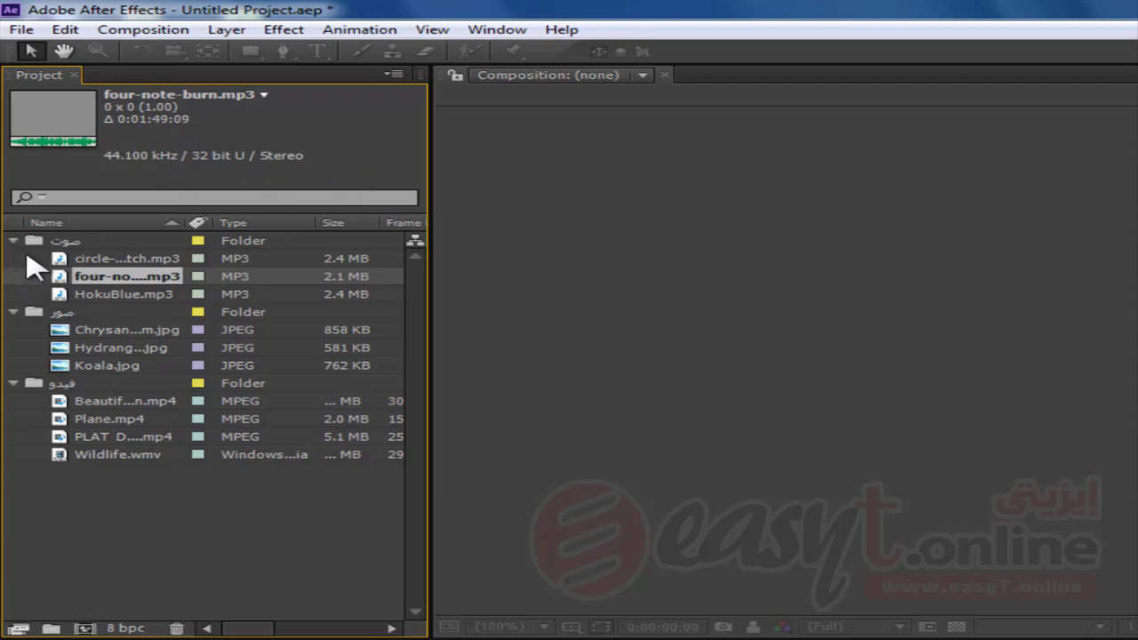
click(141, 524)
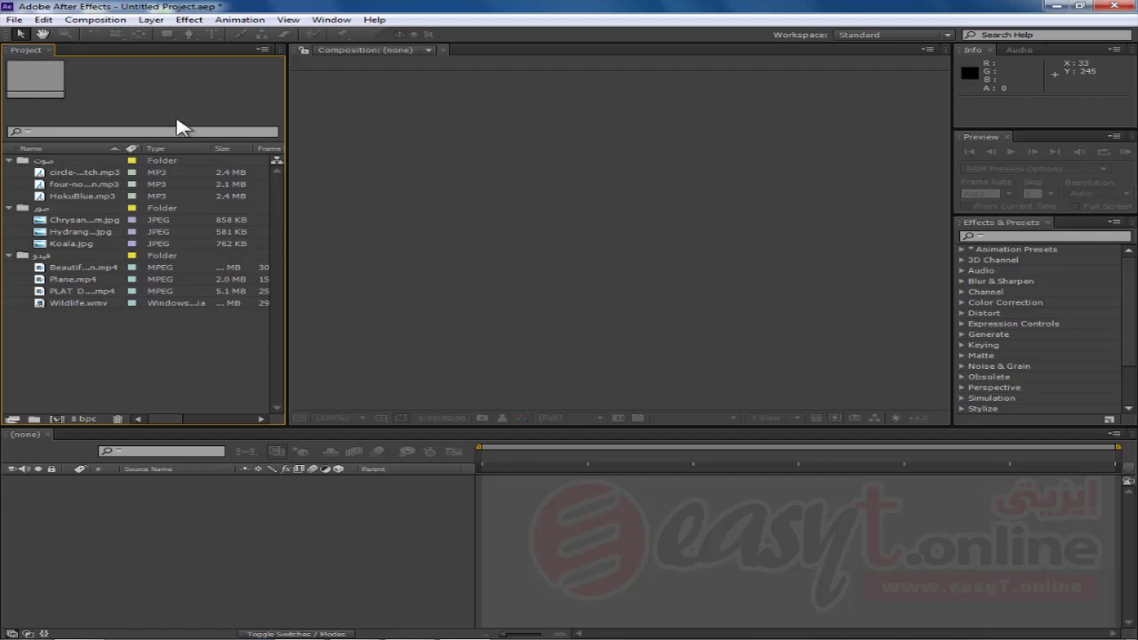
Toggle the Project panel and composition viewer to full-window size and back
click(401, 115)
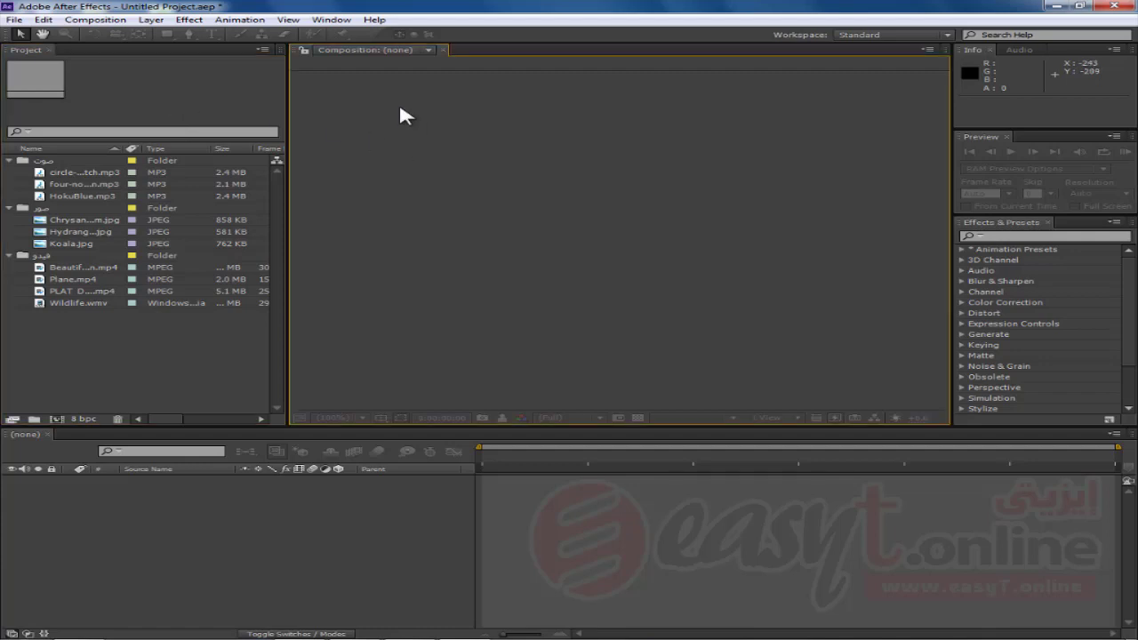
click(227, 96)
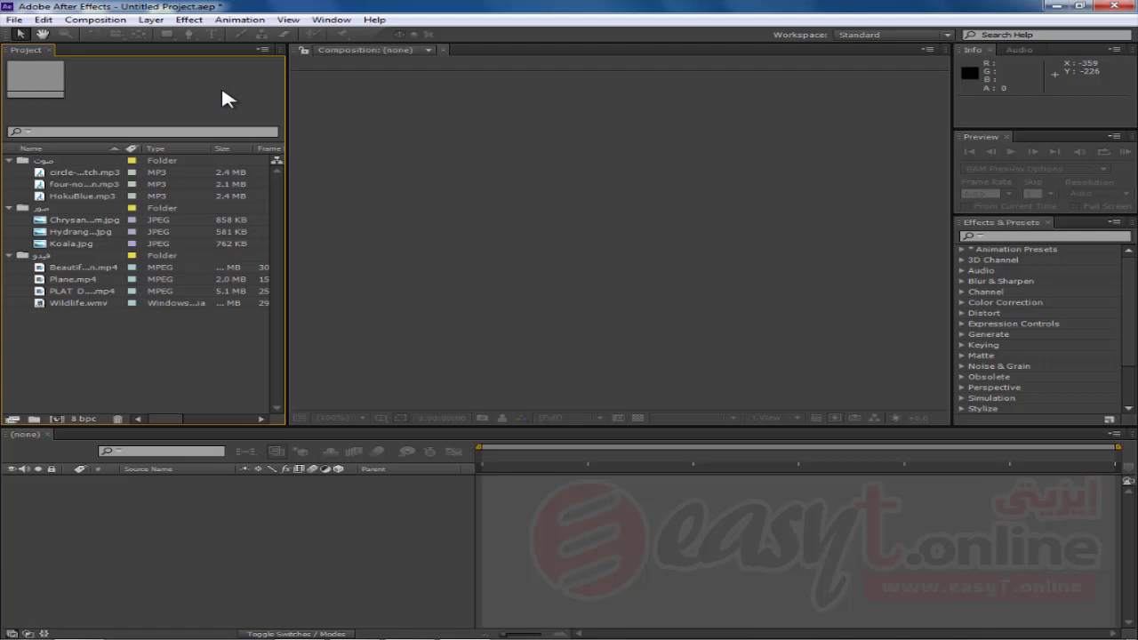
key(grave)
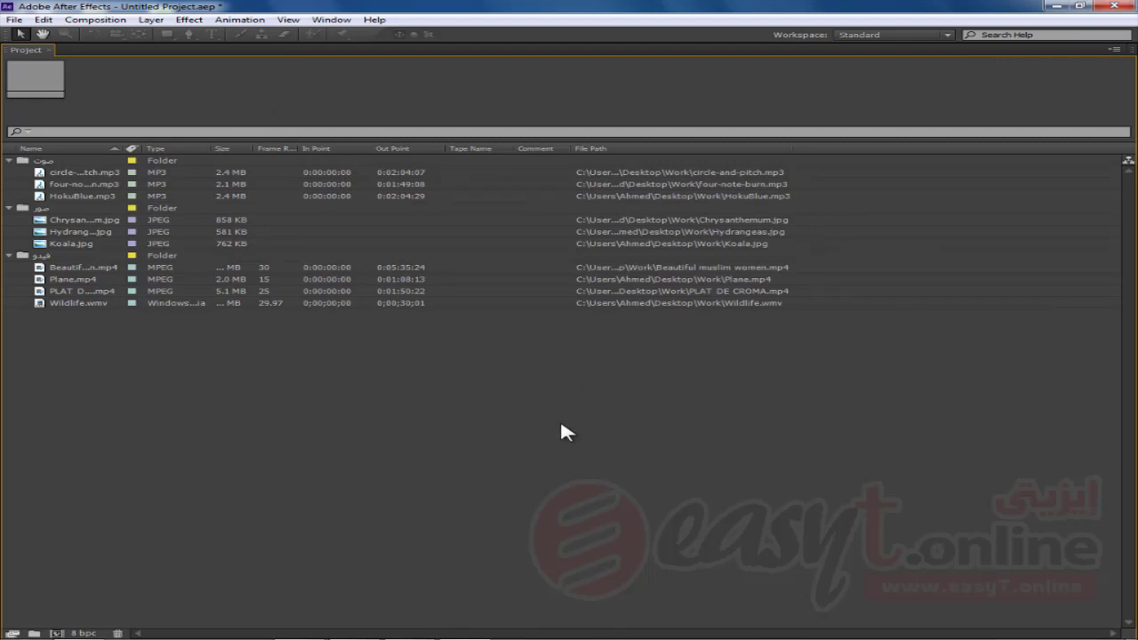
key(grave)
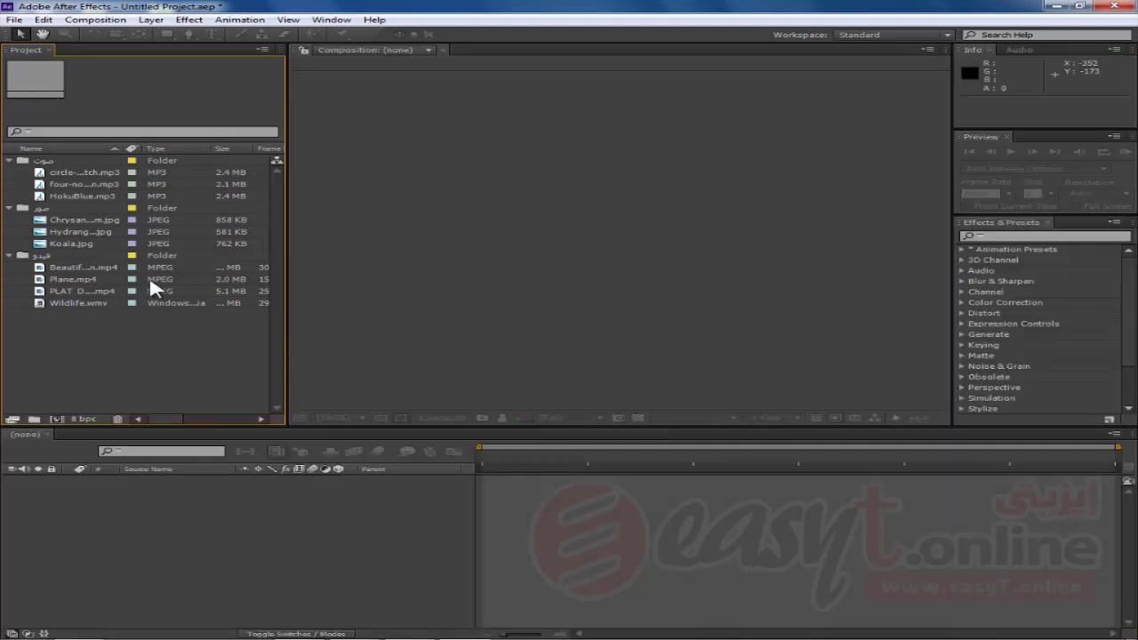
click(455, 139)
key(grave)
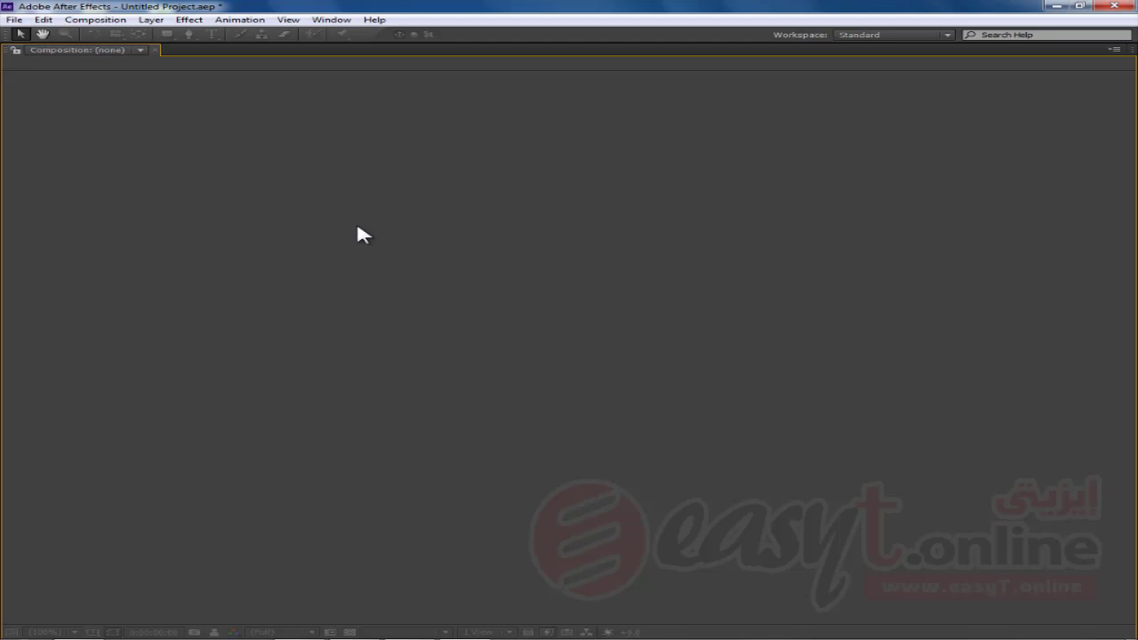
key(grave)
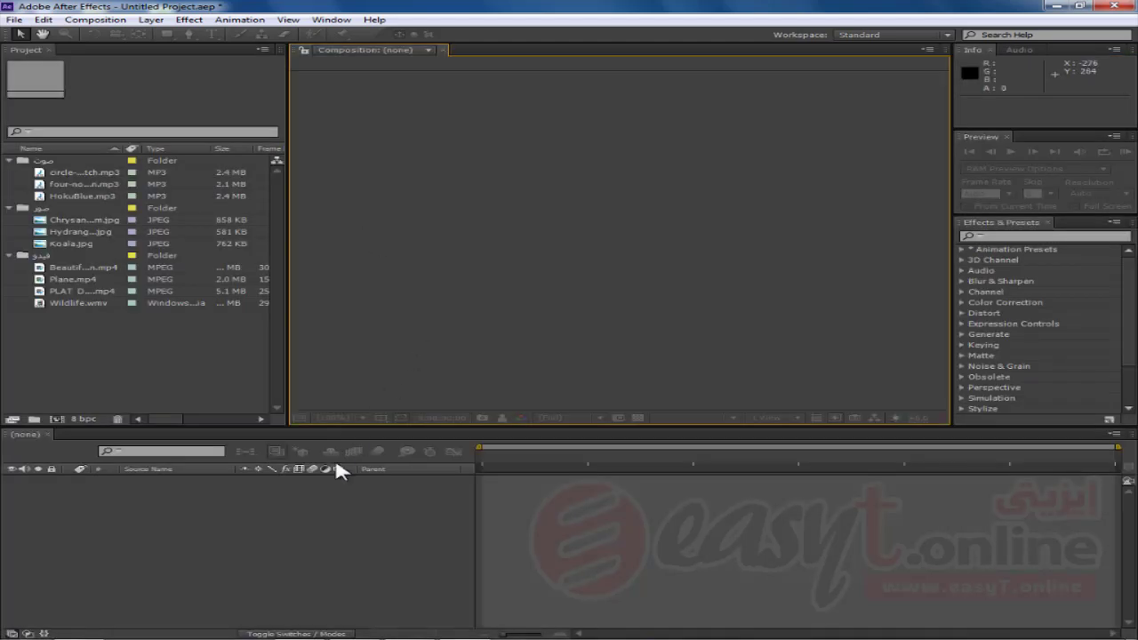
Maximize the timeline, switch to the Audio meters, and leave the Project panel maximized
click(292, 534)
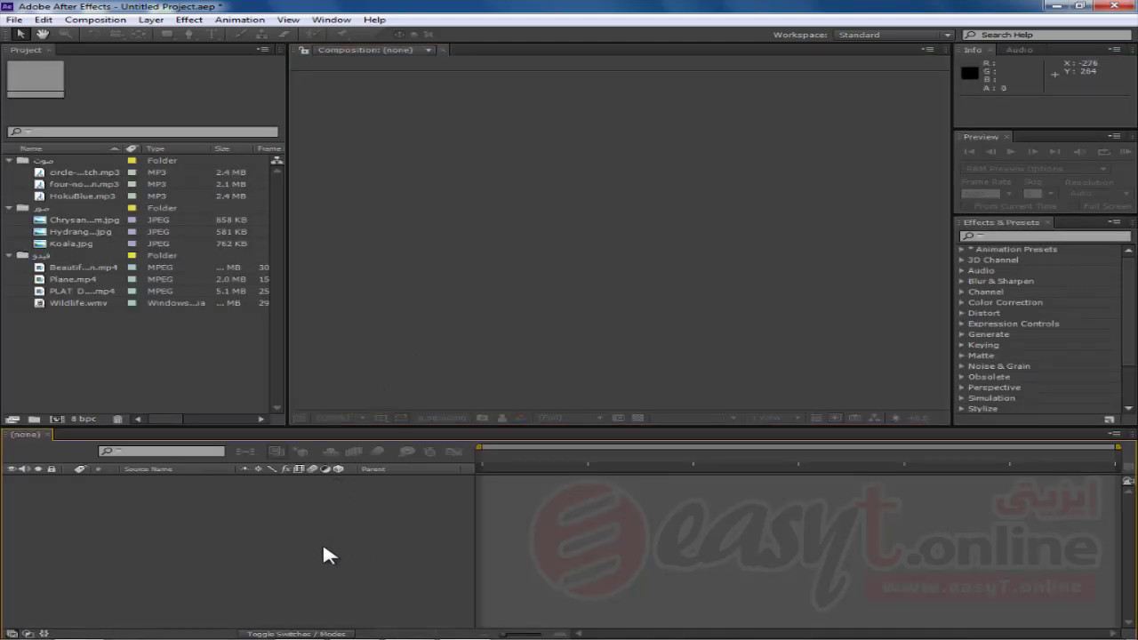
key(grave)
key(grave)
click(1023, 50)
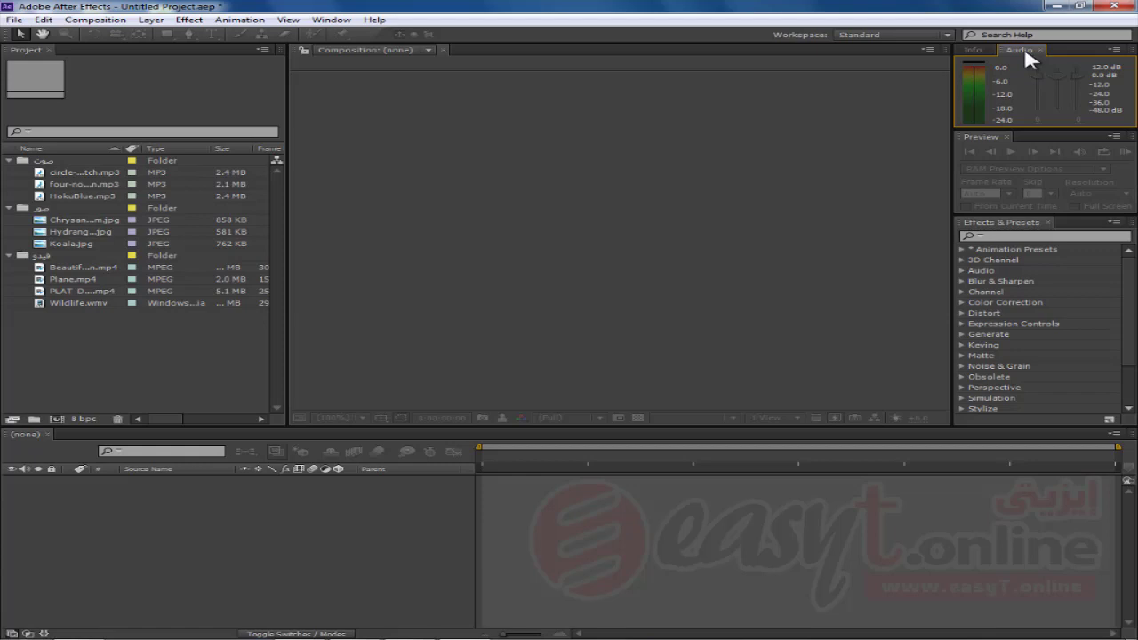
key(grave)
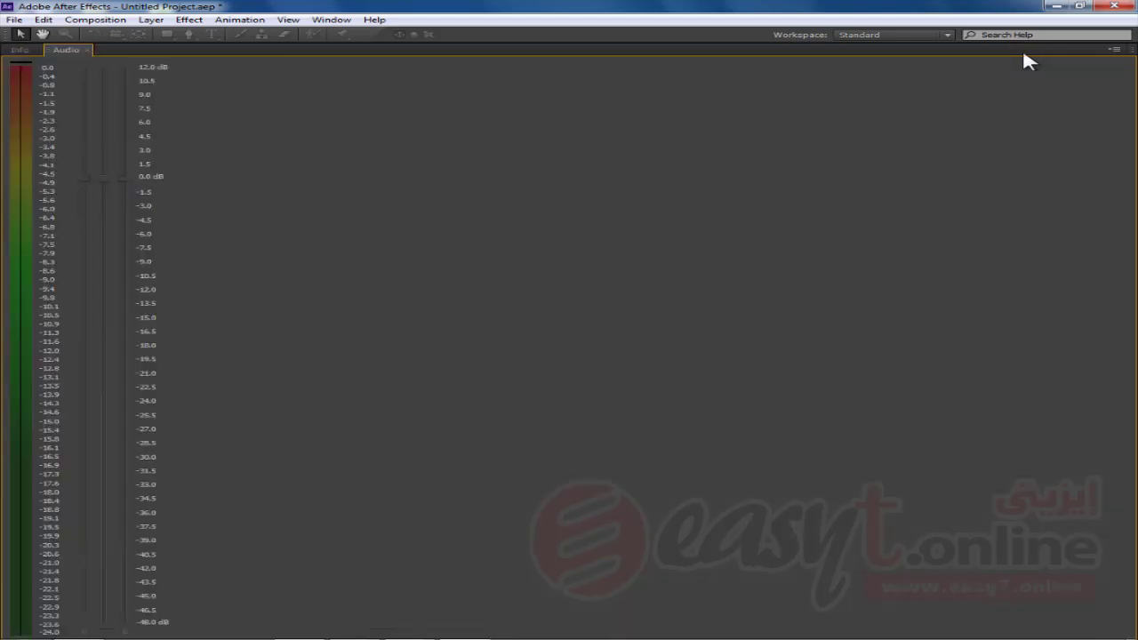
key(grave)
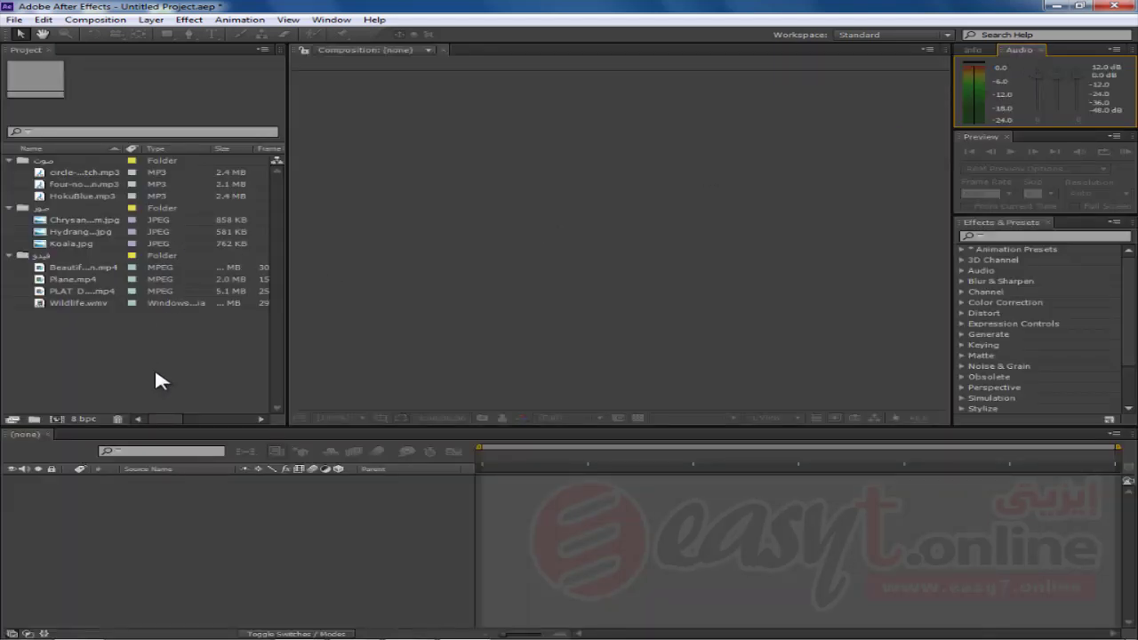
click(156, 373)
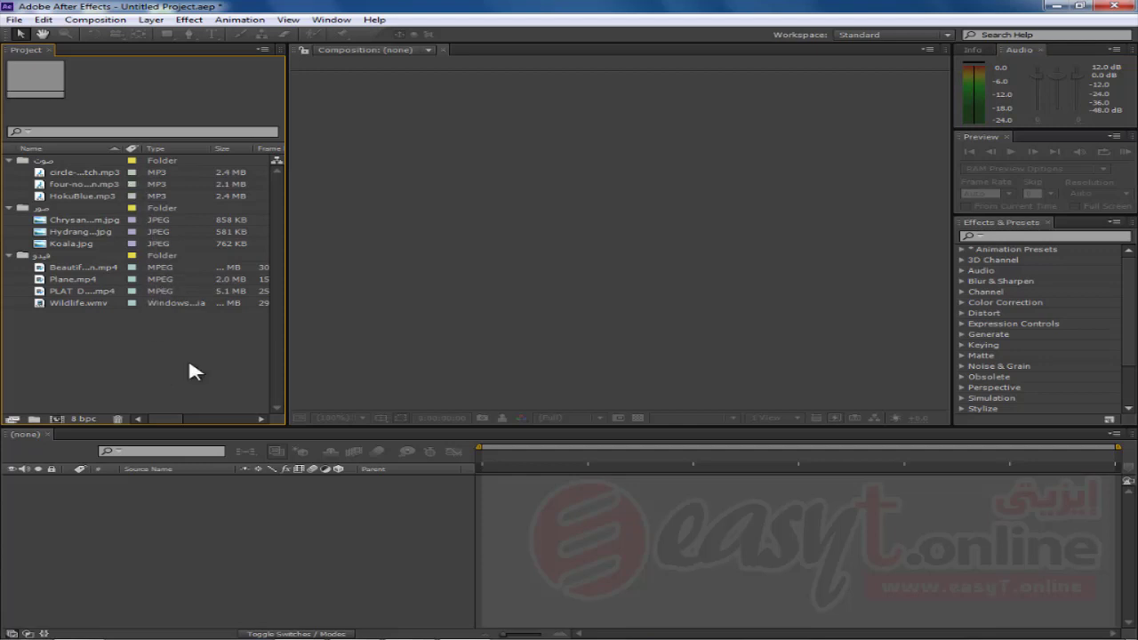
key(grave)
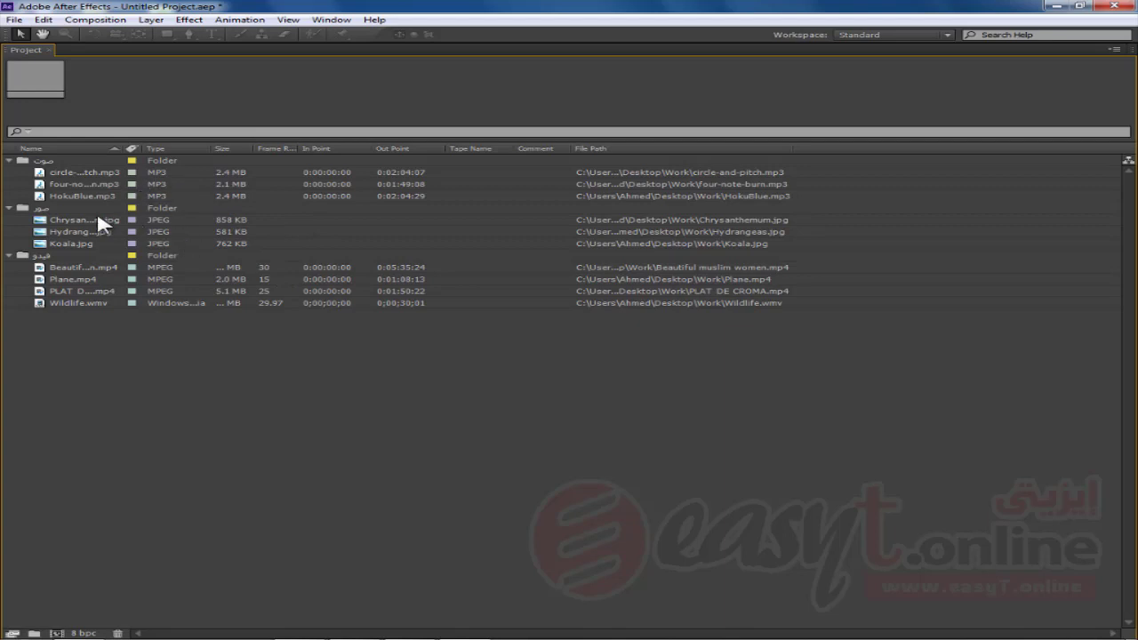
Widen the Size and Frame Rate columns, inspect Wildlife.wmv, then restore the standard layout
click(71, 267)
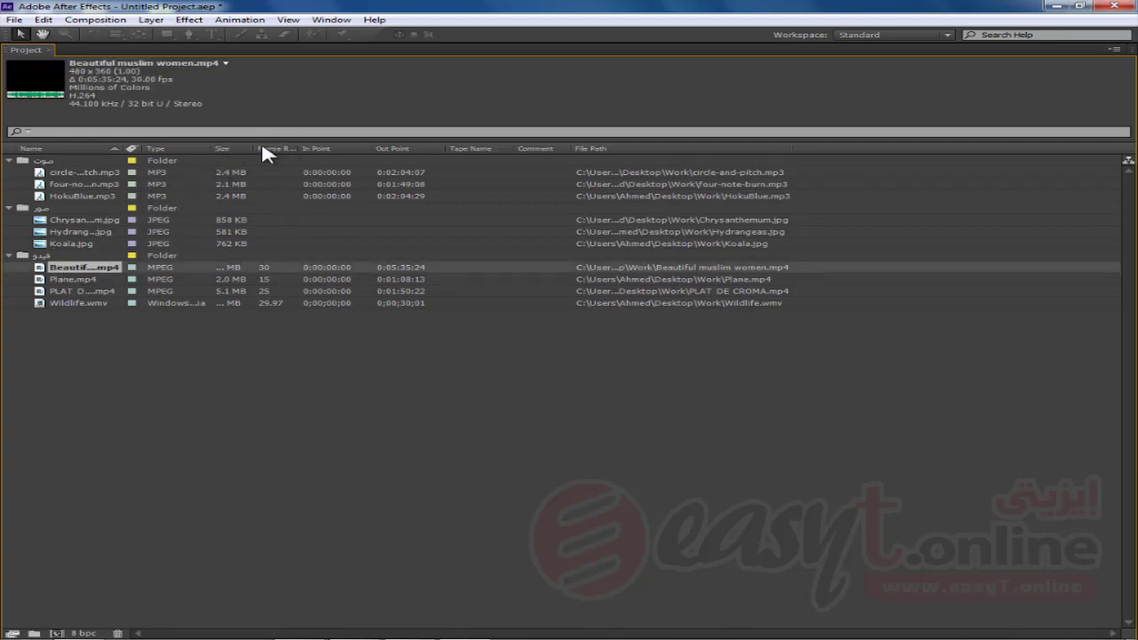
drag(251, 145, 312, 145)
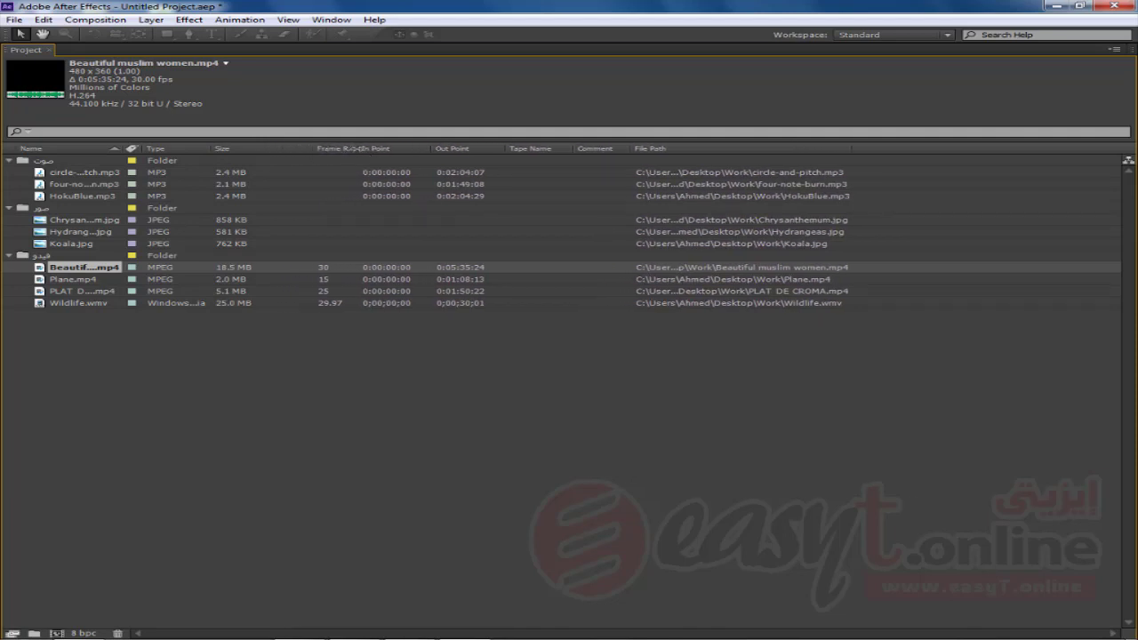
drag(358, 148, 403, 148)
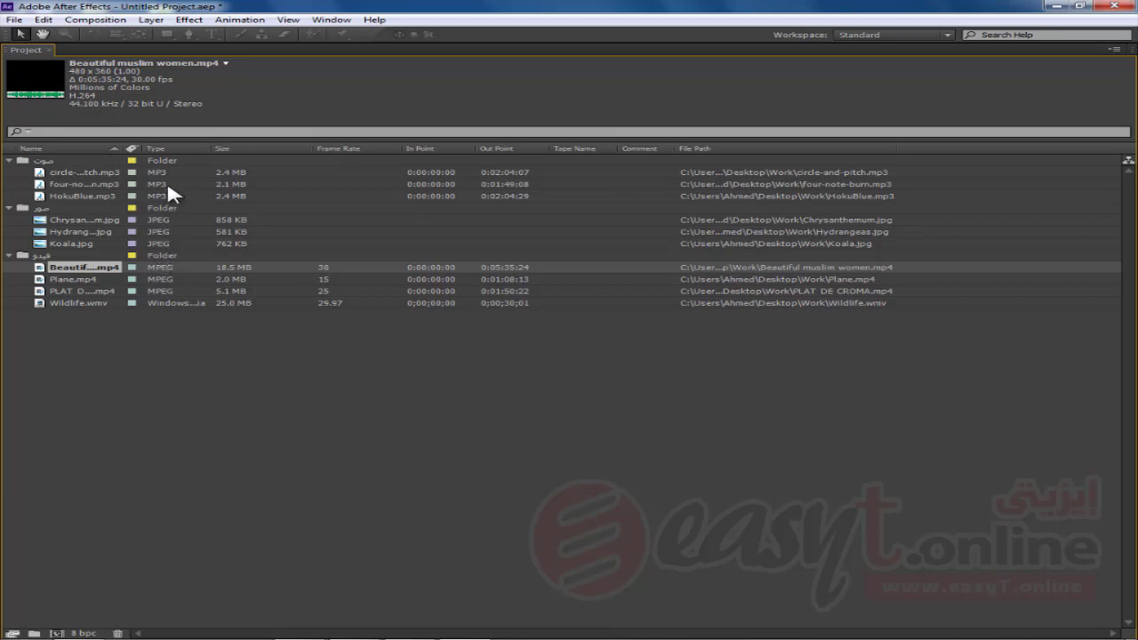
click(157, 303)
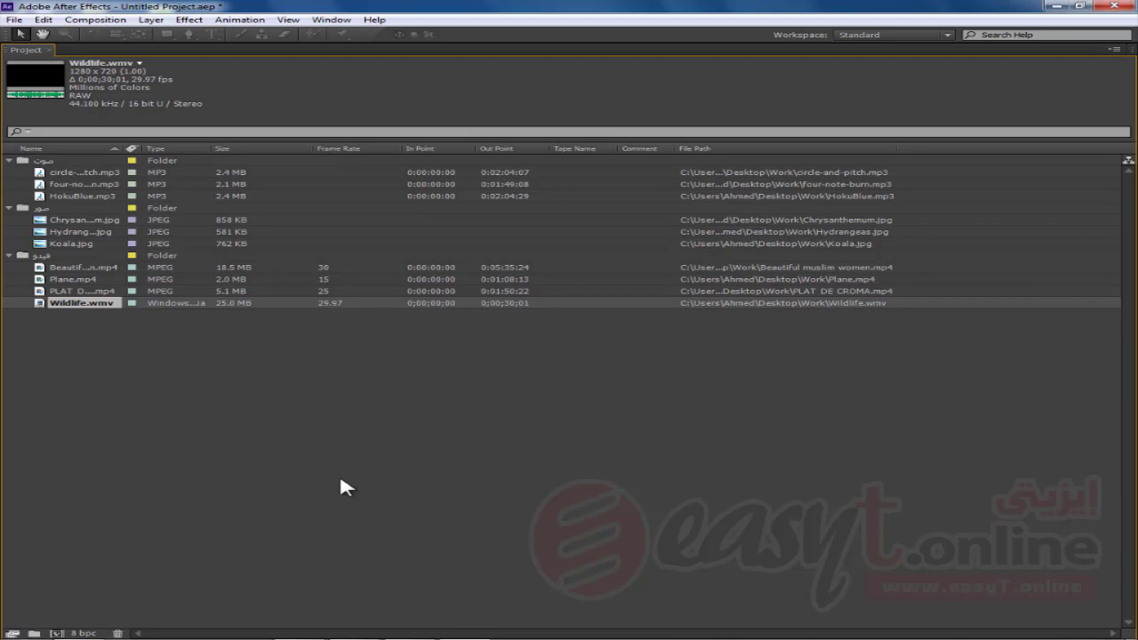
key(grave)
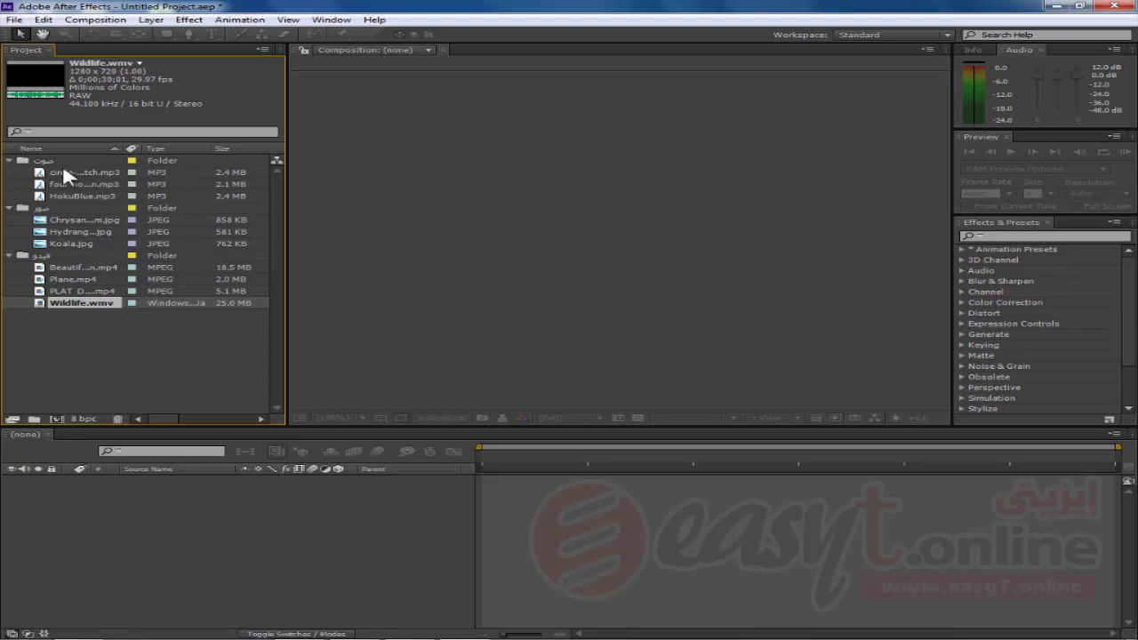
Collapse the صوت, صور and فيديو folders and activate the composition viewer
click(9, 160)
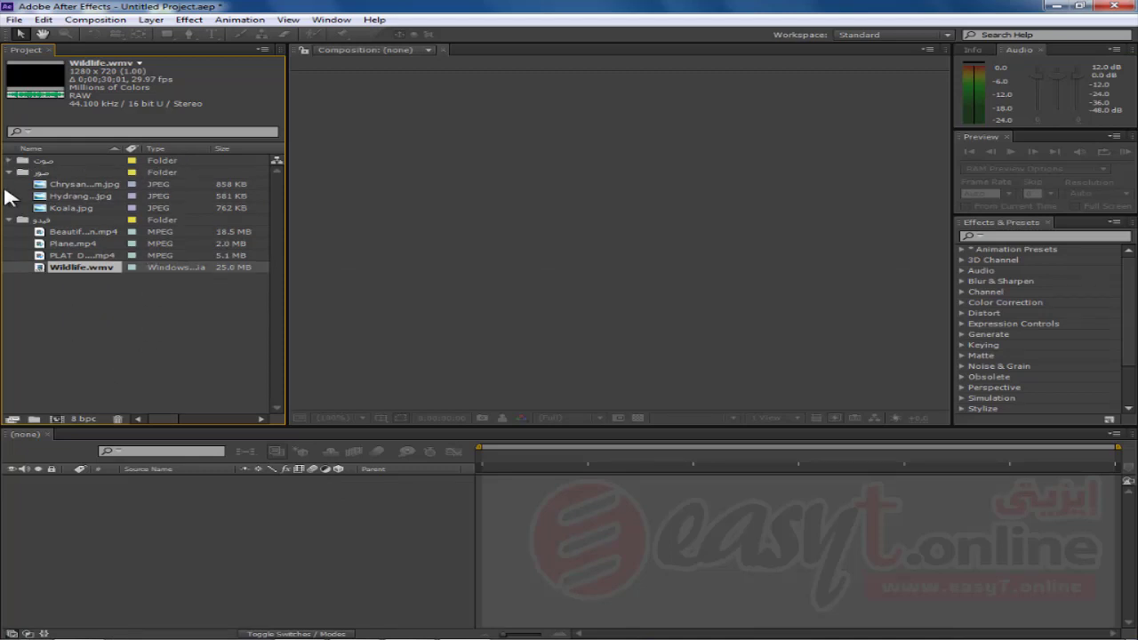
click(10, 172)
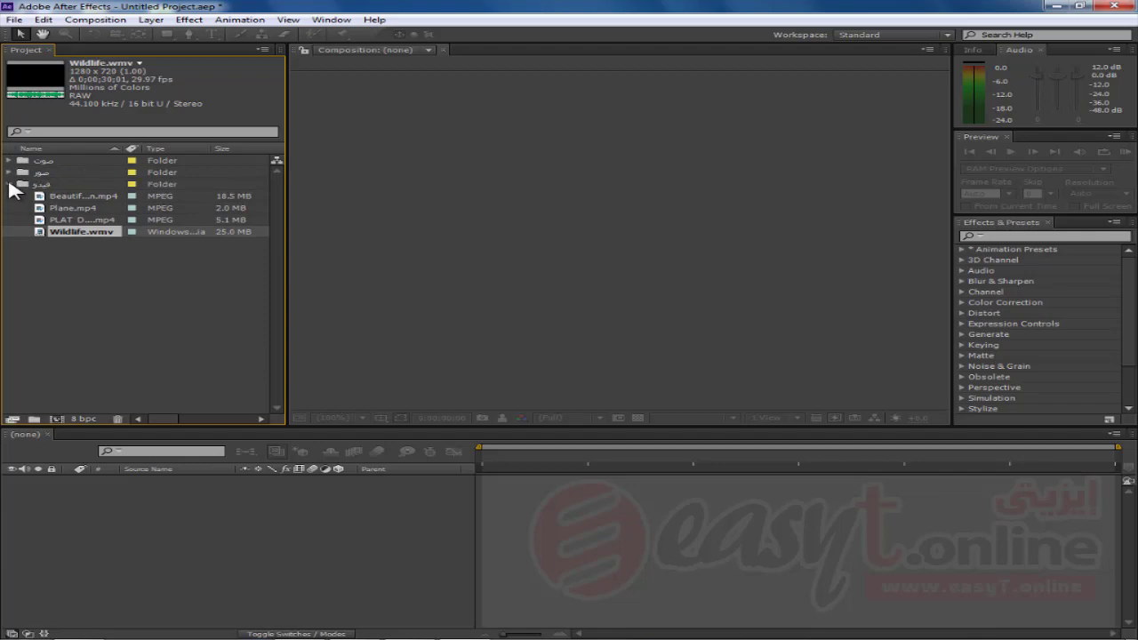
click(9, 184)
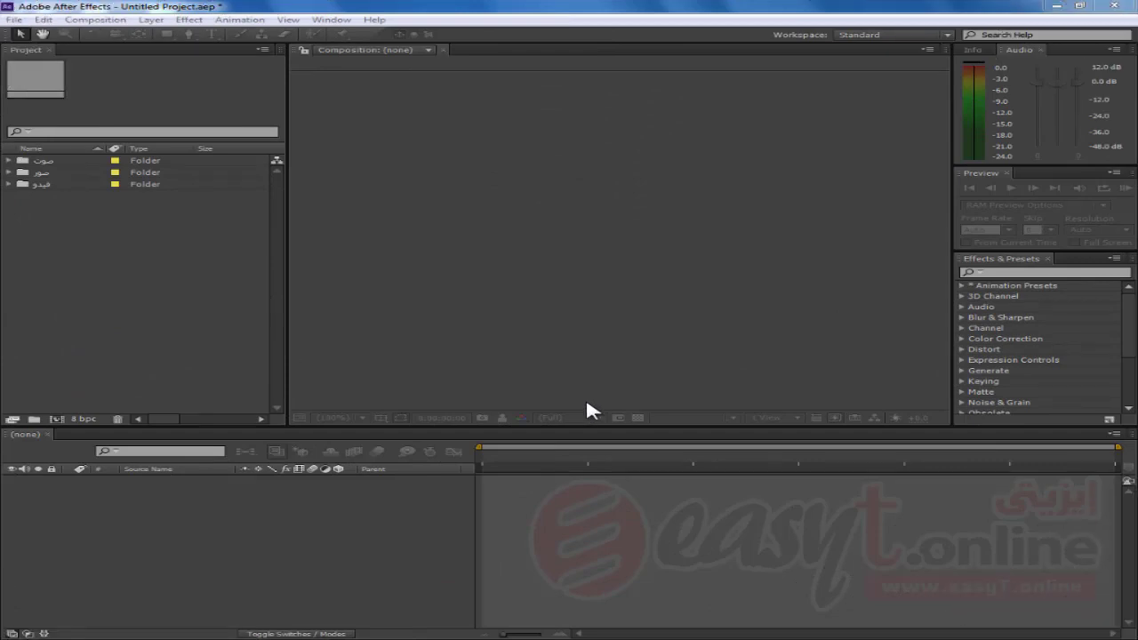
click(537, 370)
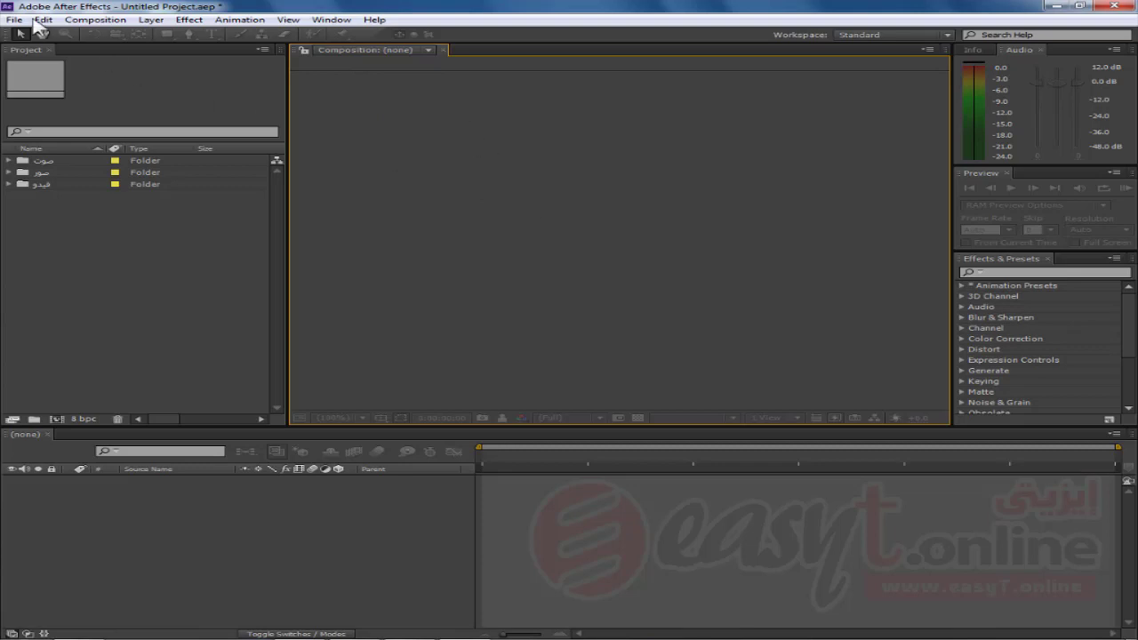
Start a new composition named First and bring up its Preset list
click(95, 20)
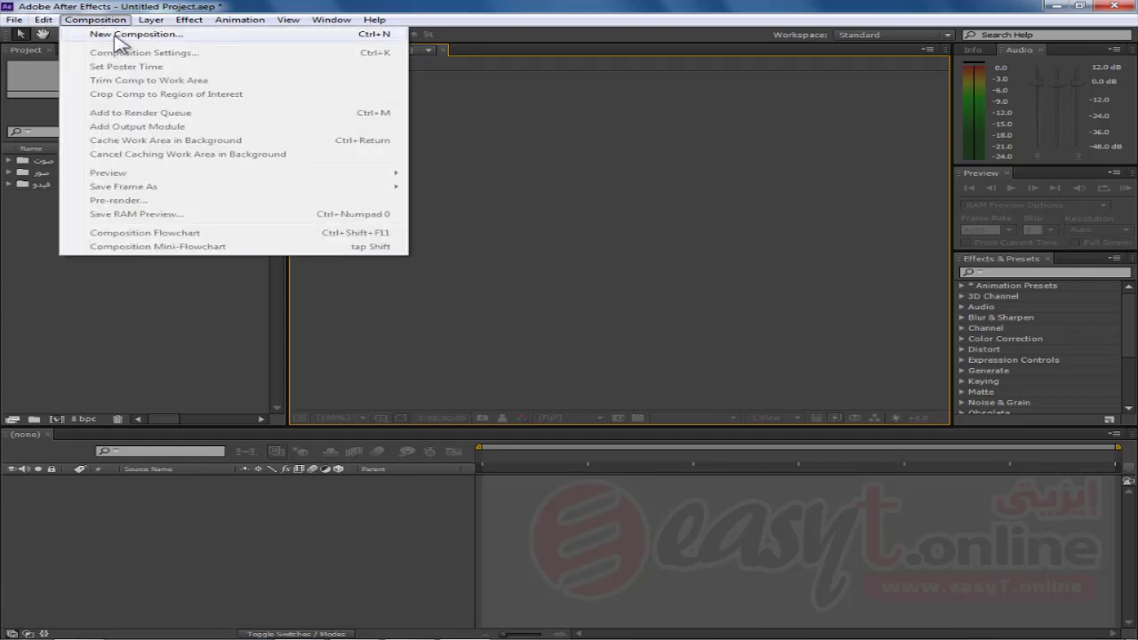
click(116, 35)
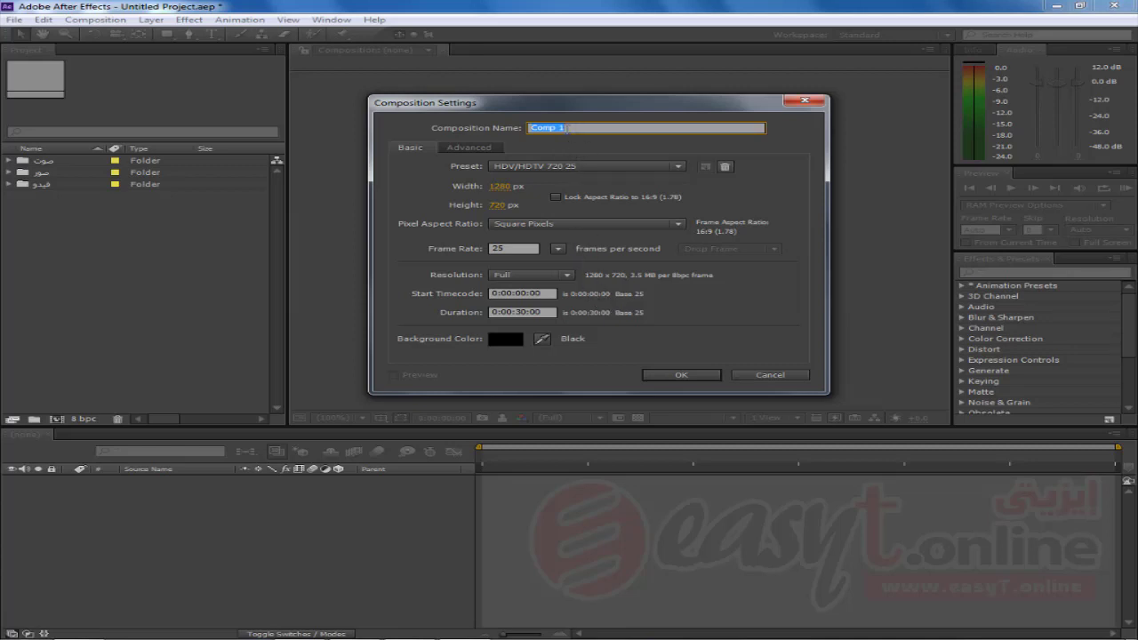
text(P)
text(ir)
text(st)
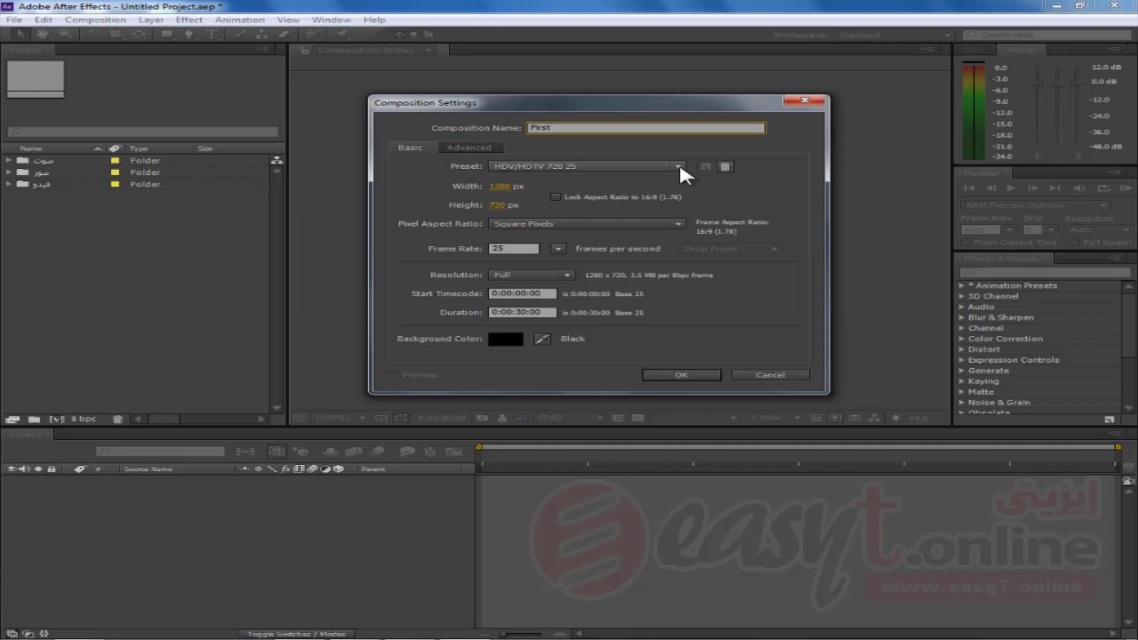
click(680, 164)
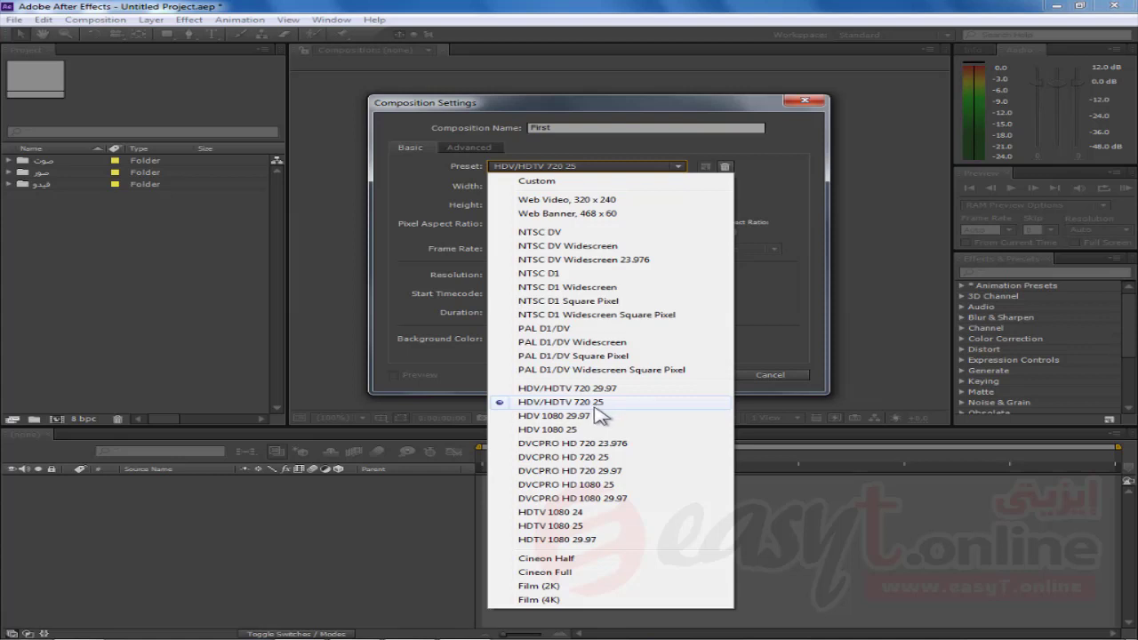
Switch to HDV 1080 25, then resize to 1477×1098 px, keeping 25 fps and Full resolution
click(564, 433)
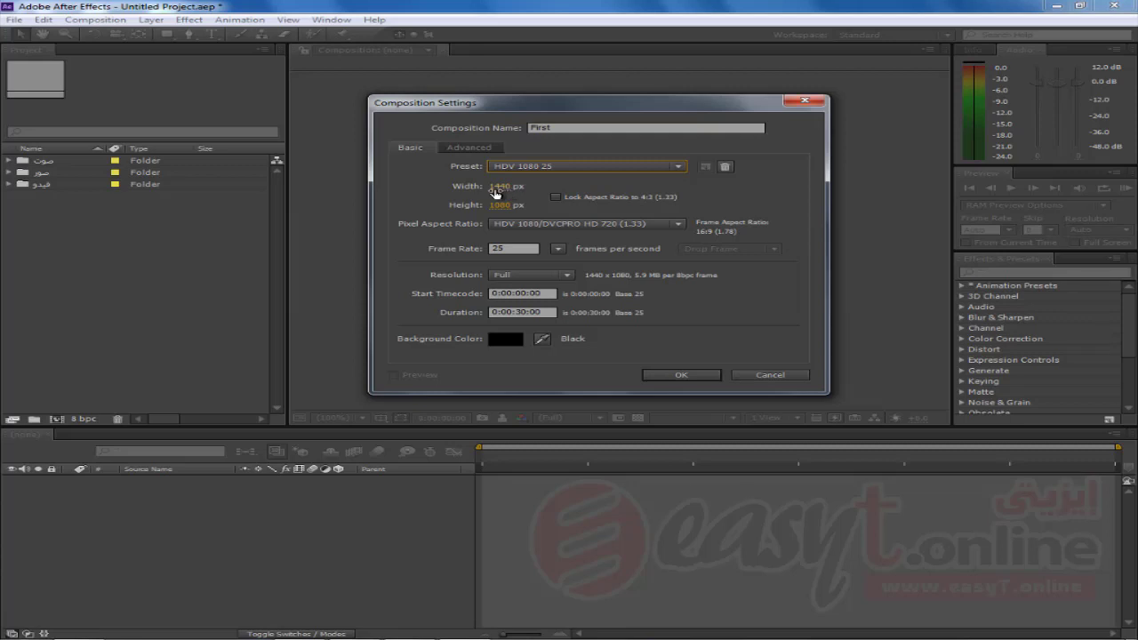
drag(506, 189, 538, 190)
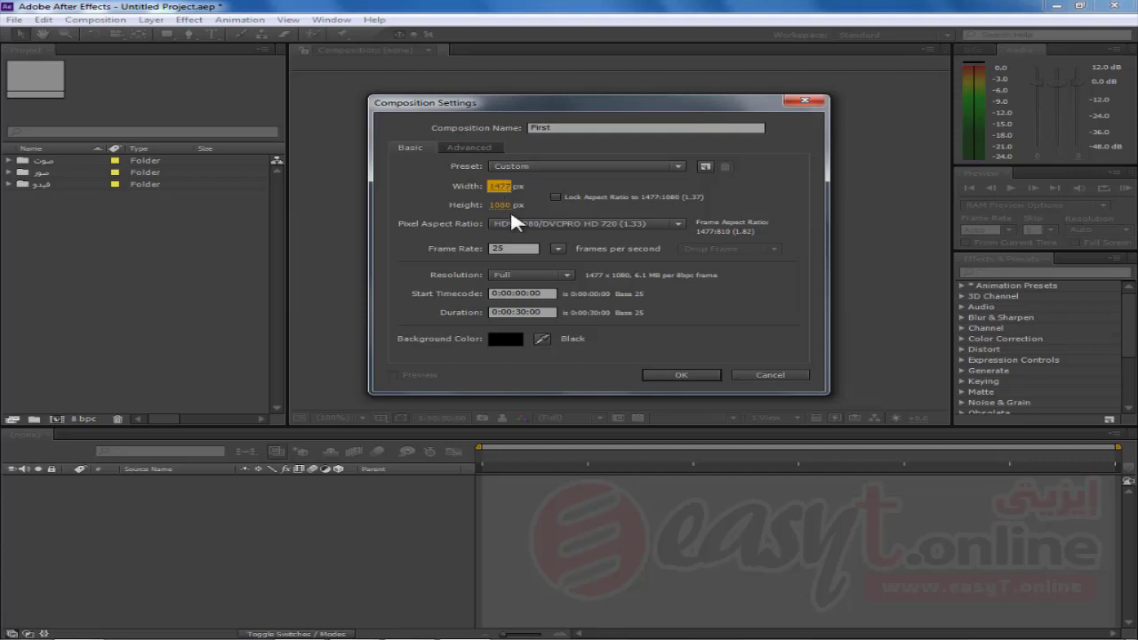
drag(498, 207, 506, 204)
click(532, 249)
click(500, 250)
click(560, 276)
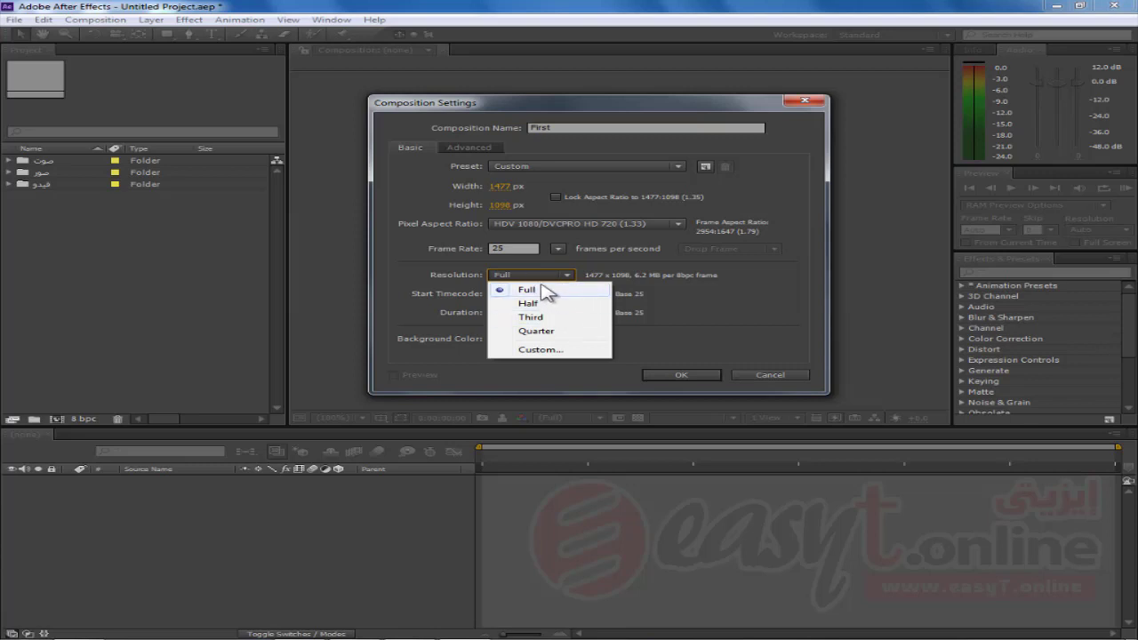
click(544, 289)
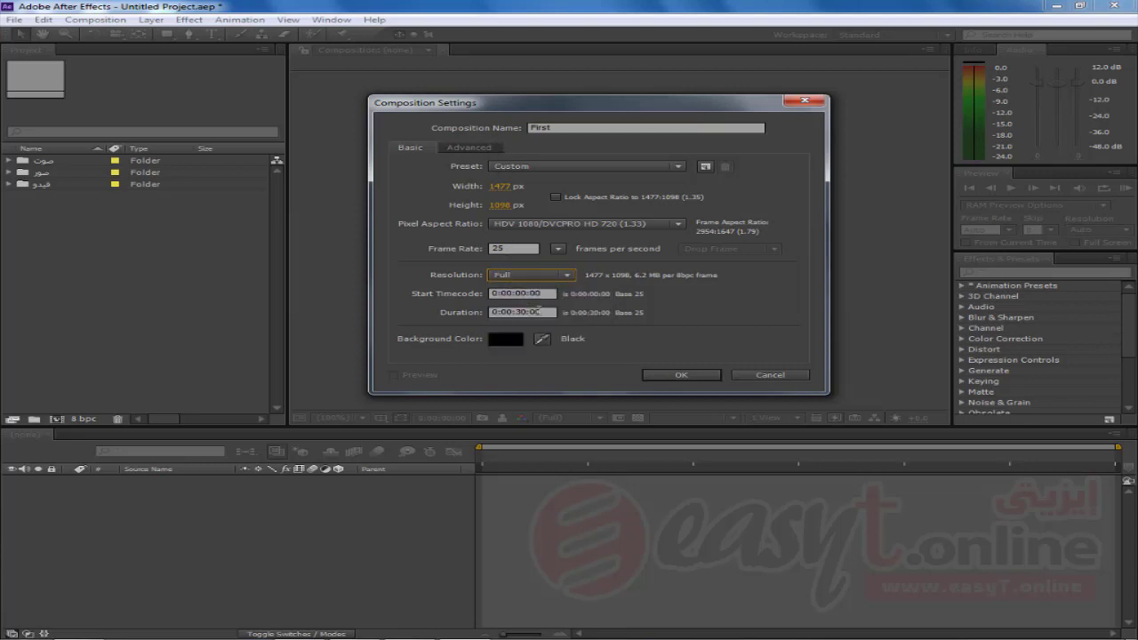
click(544, 167)
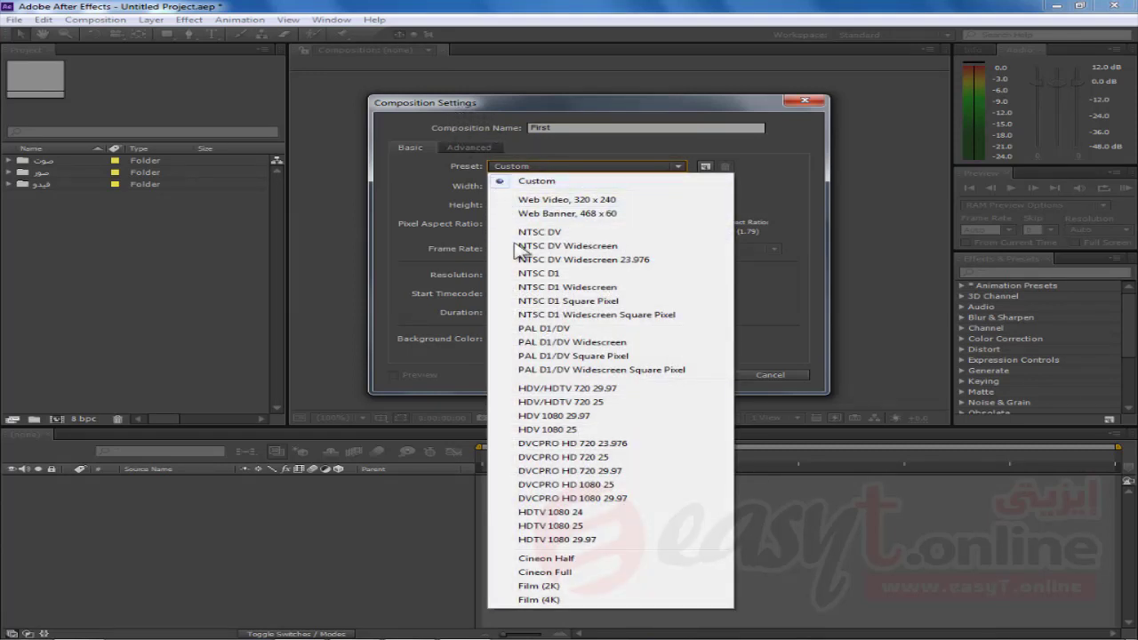
Apply the HDV/HDTV 720 25 preset and create the composition
click(592, 405)
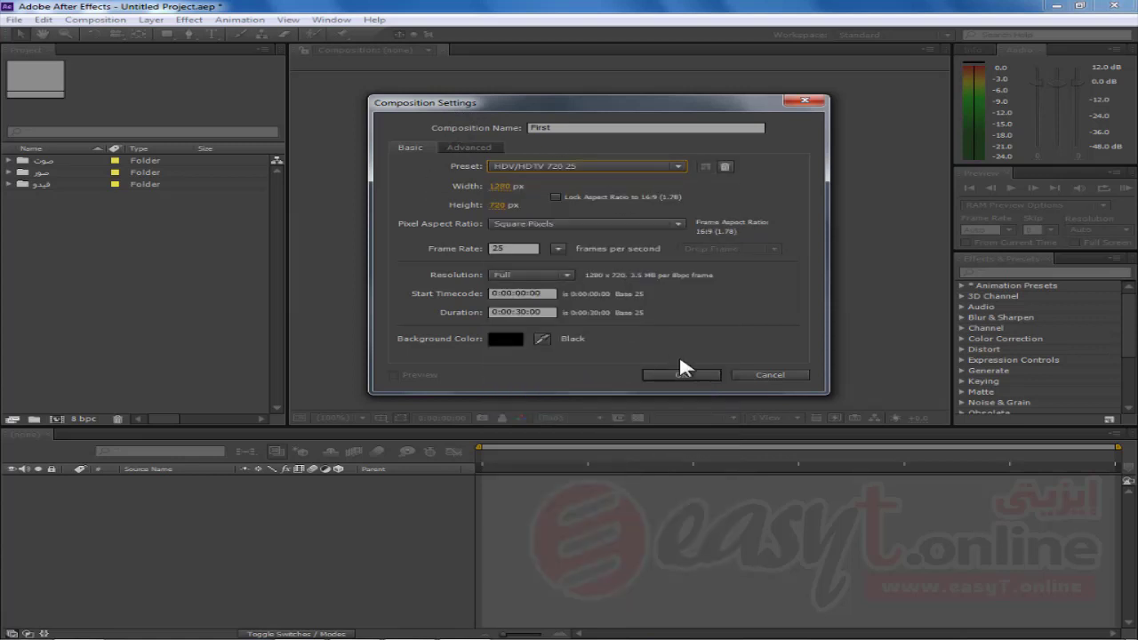
click(691, 375)
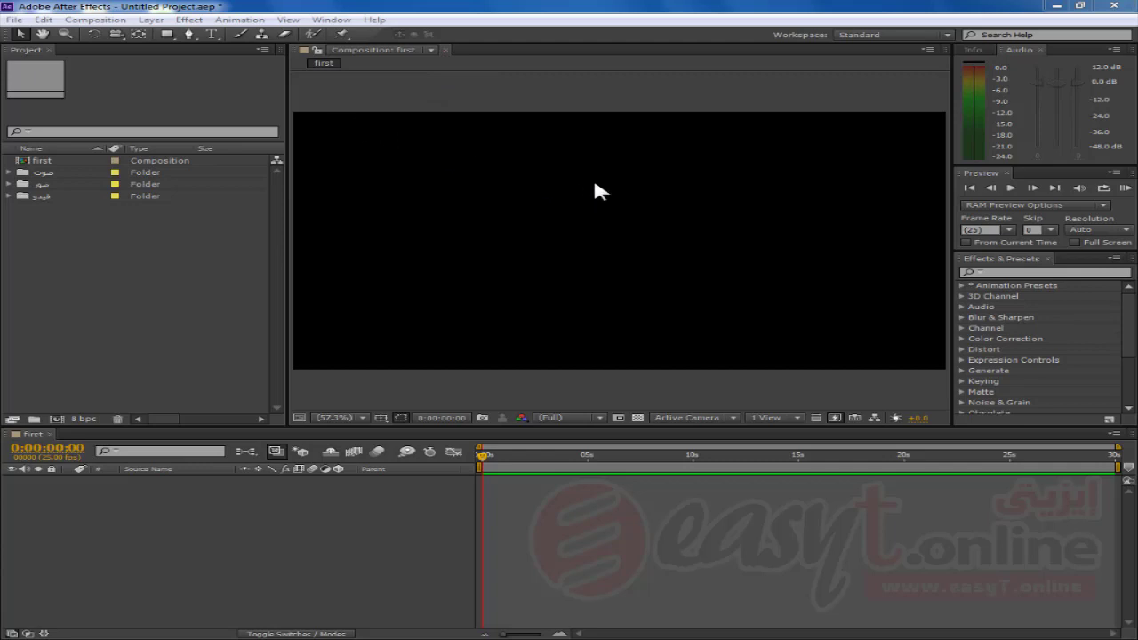
click(446, 50)
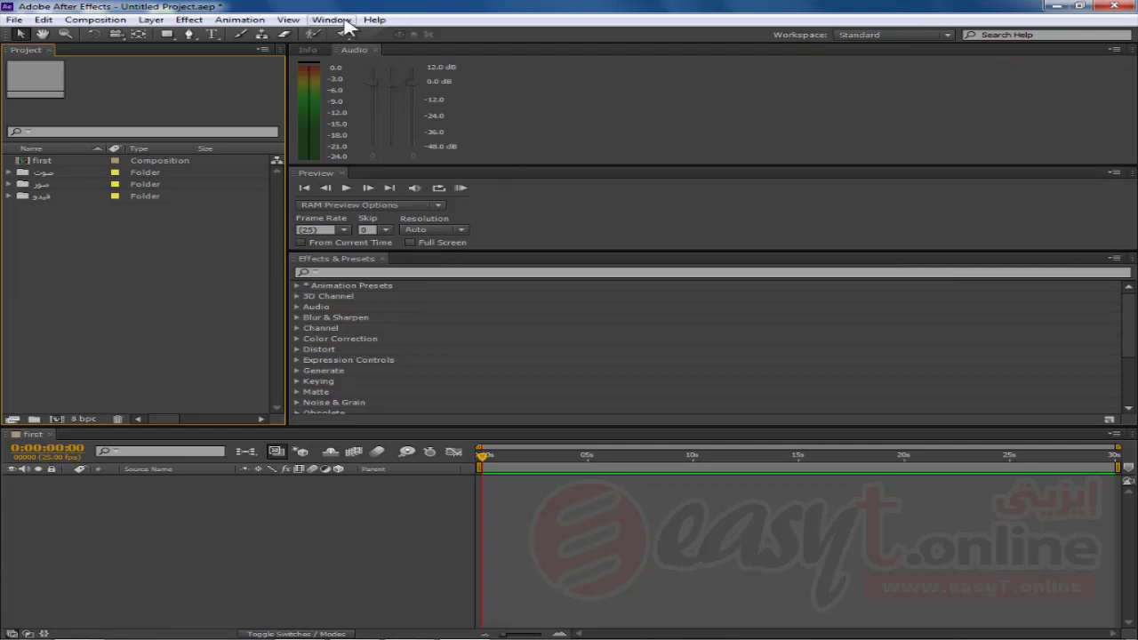
click(347, 22)
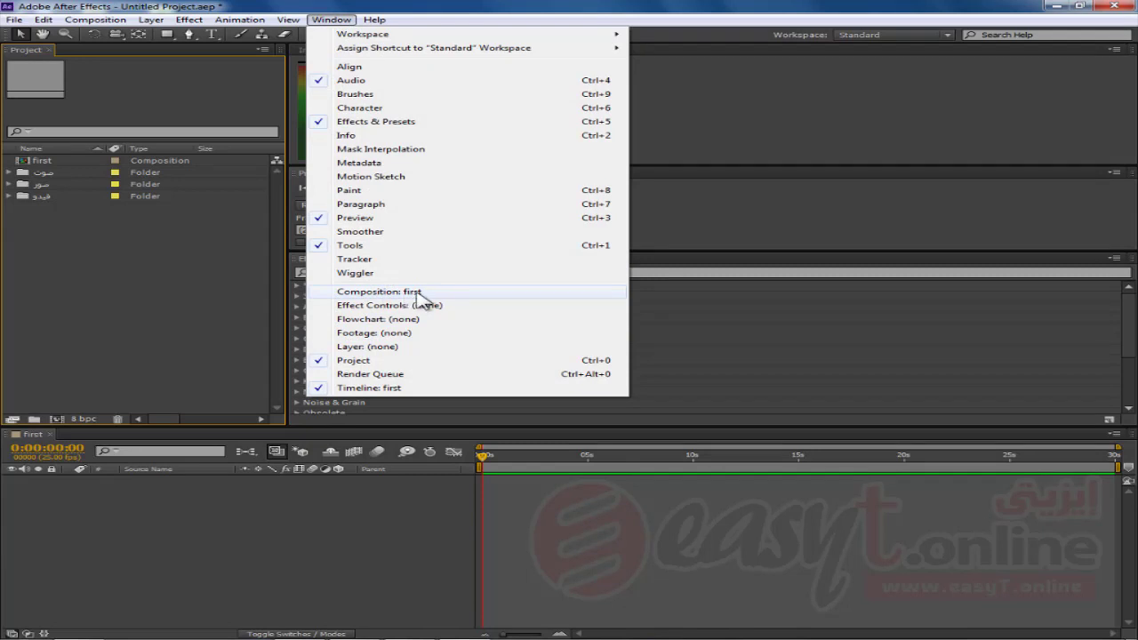
click(418, 293)
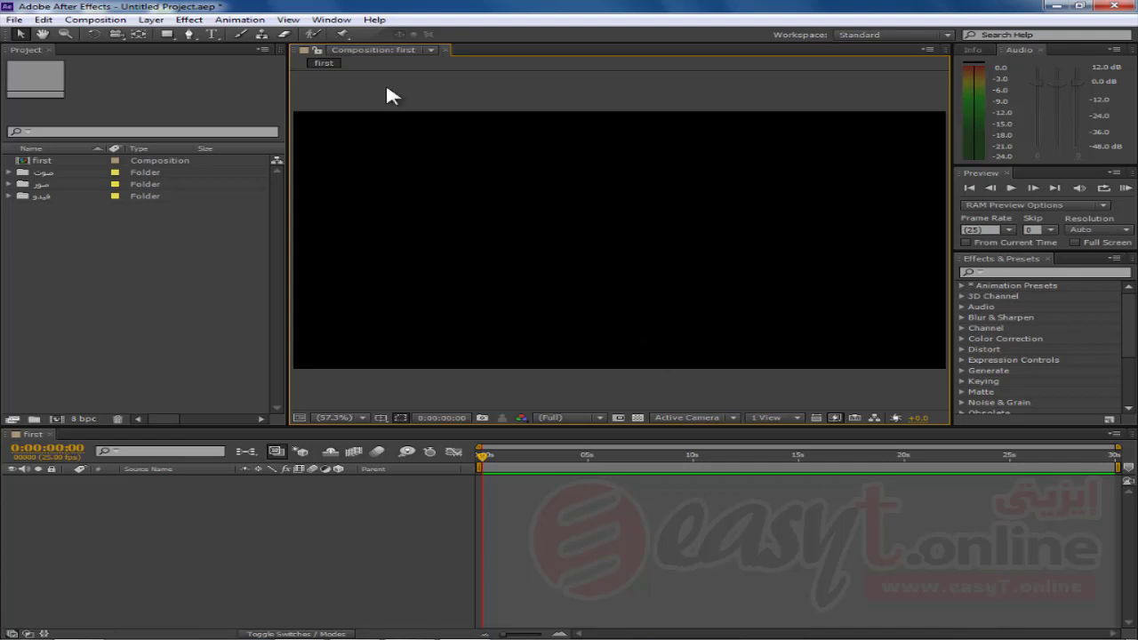
Close composition first from the viewer menu, then select and deselect it in the Project panel
click(430, 51)
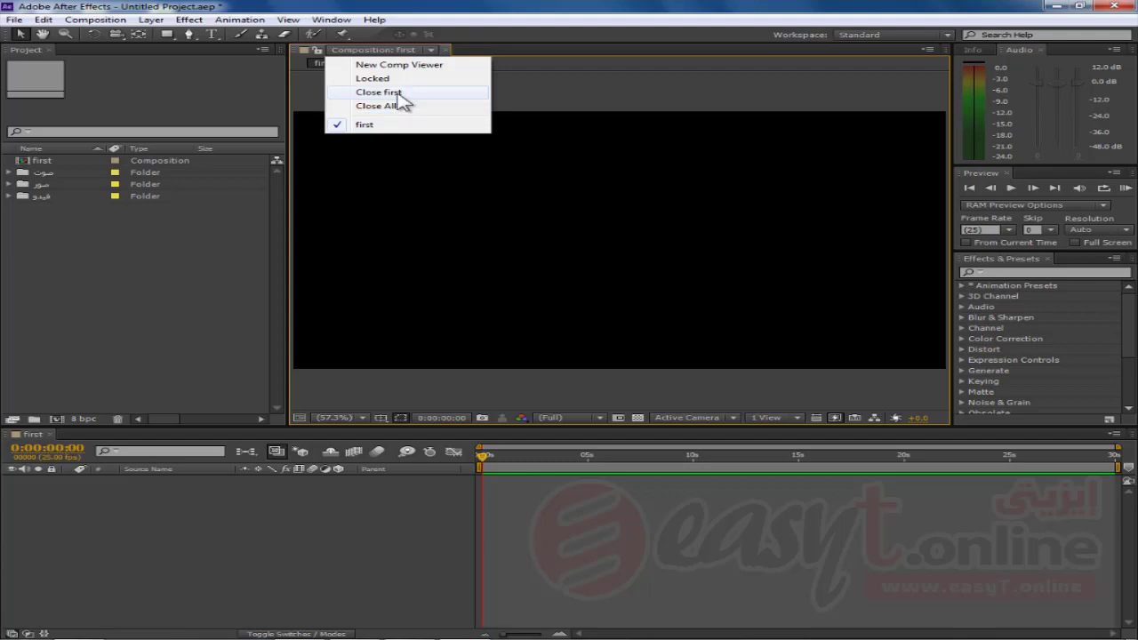
click(397, 93)
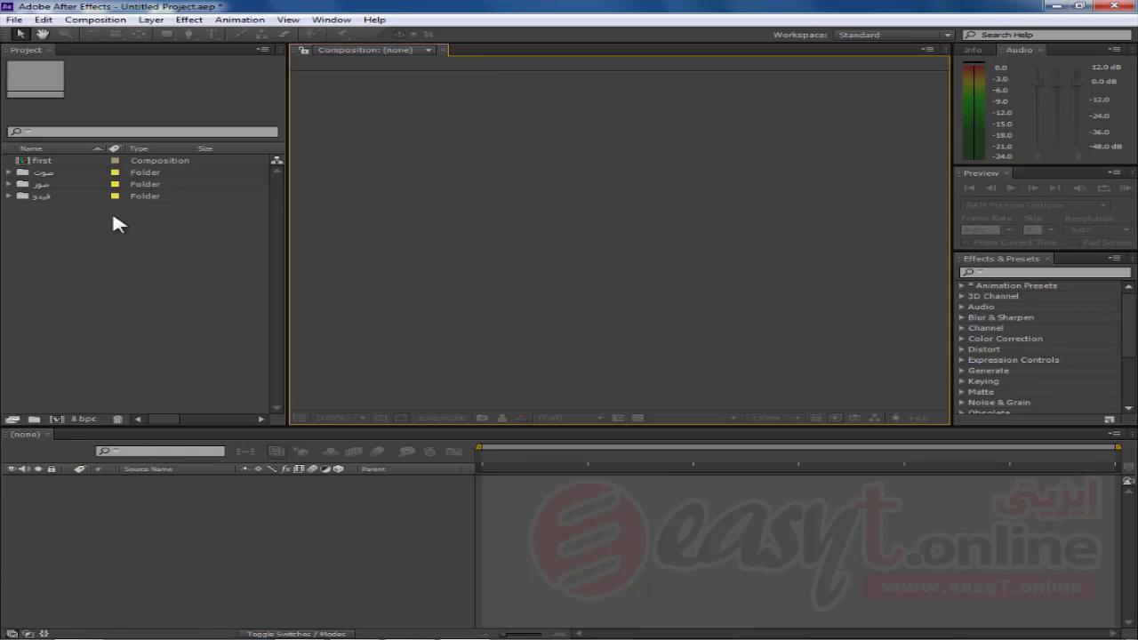
click(12, 238)
click(46, 162)
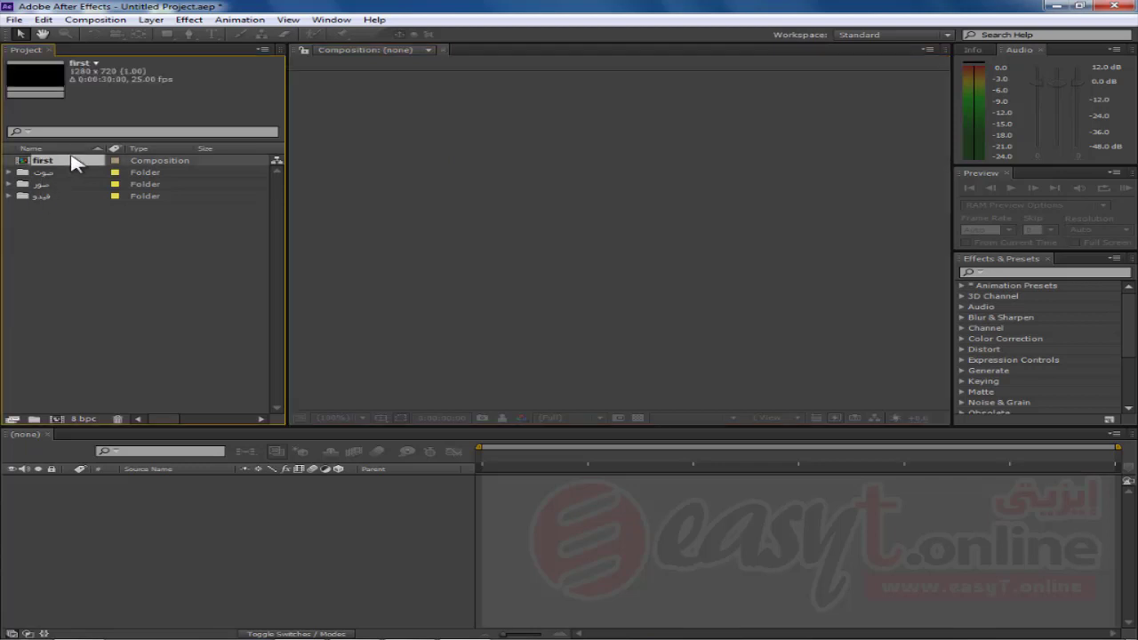
click(69, 297)
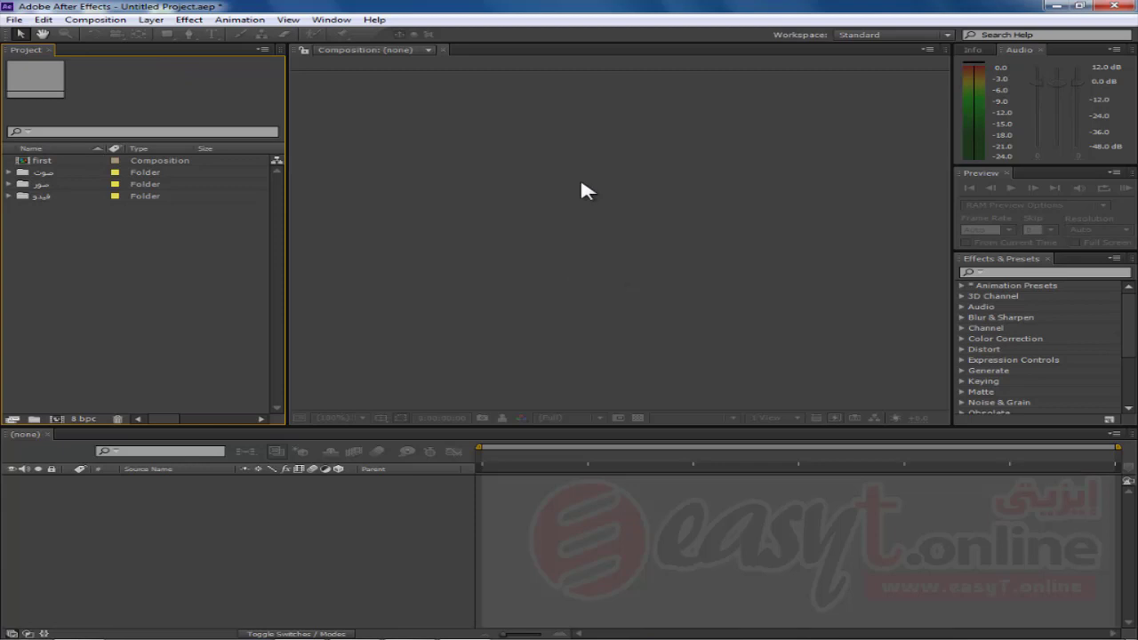
Reopen and close first, drag it to the trash, and start a new composition
double_click(41, 162)
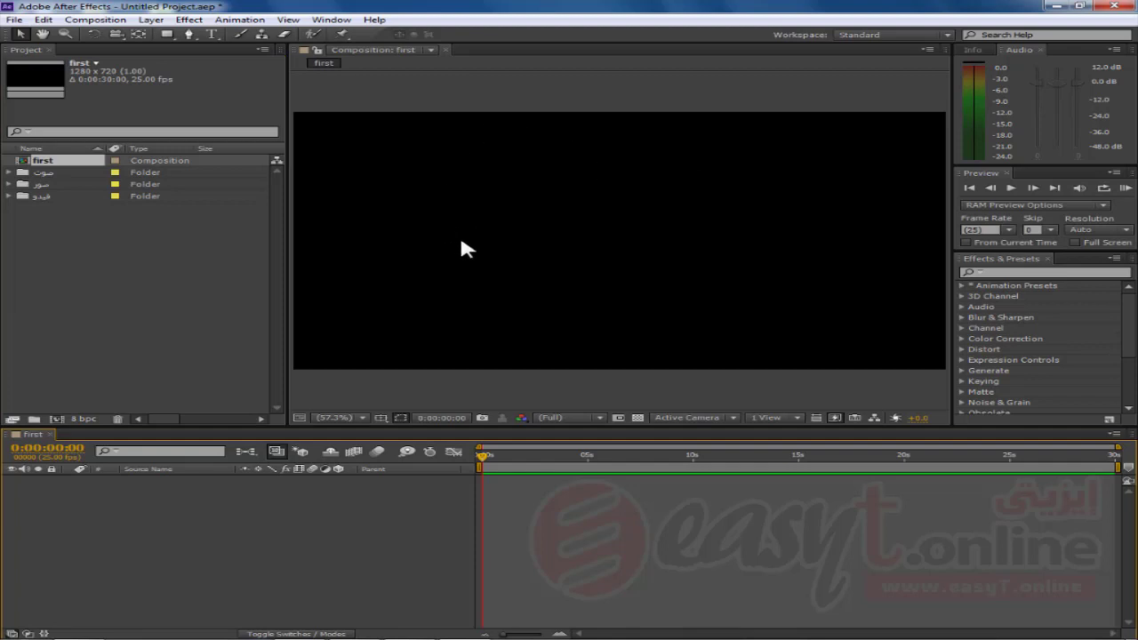
click(431, 50)
click(395, 94)
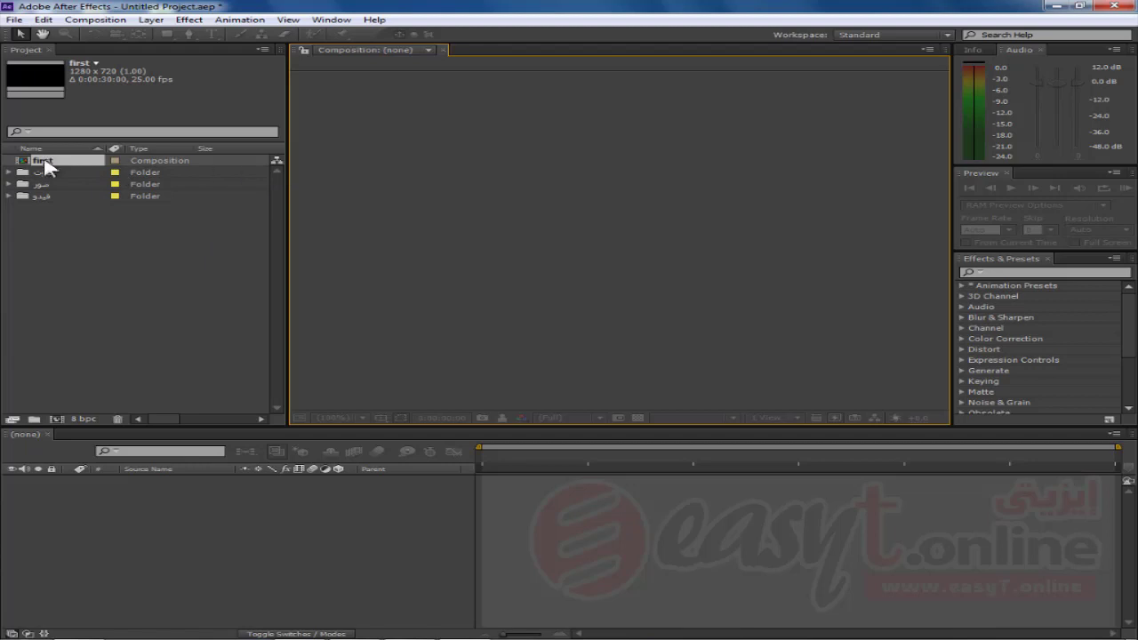
click(79, 170)
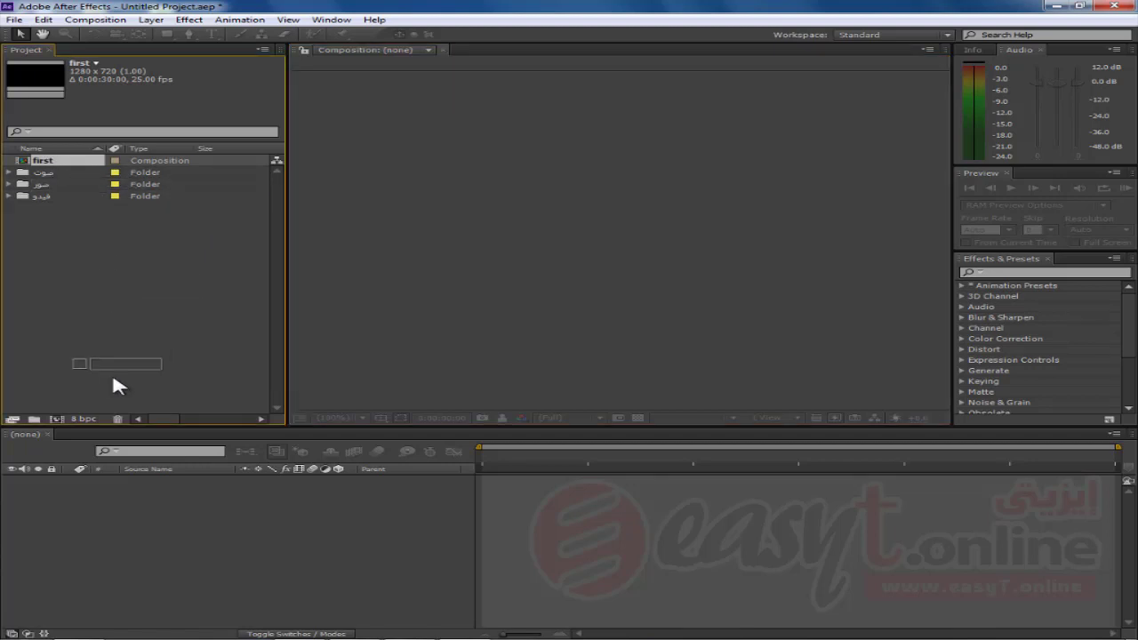
drag(111, 413, 116, 418)
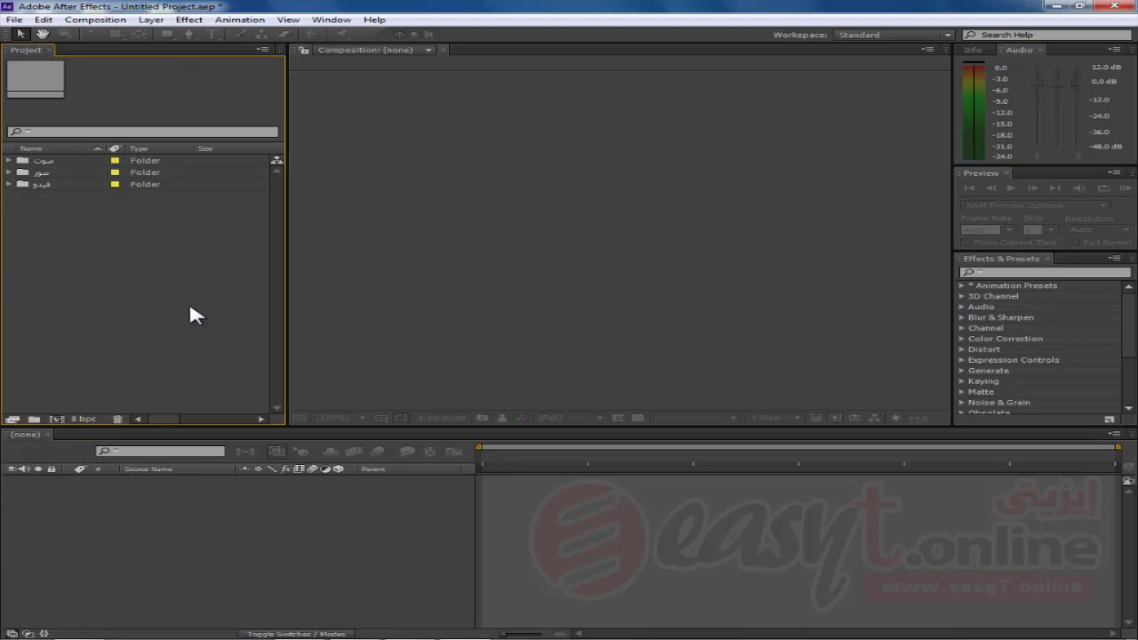
click(95, 19)
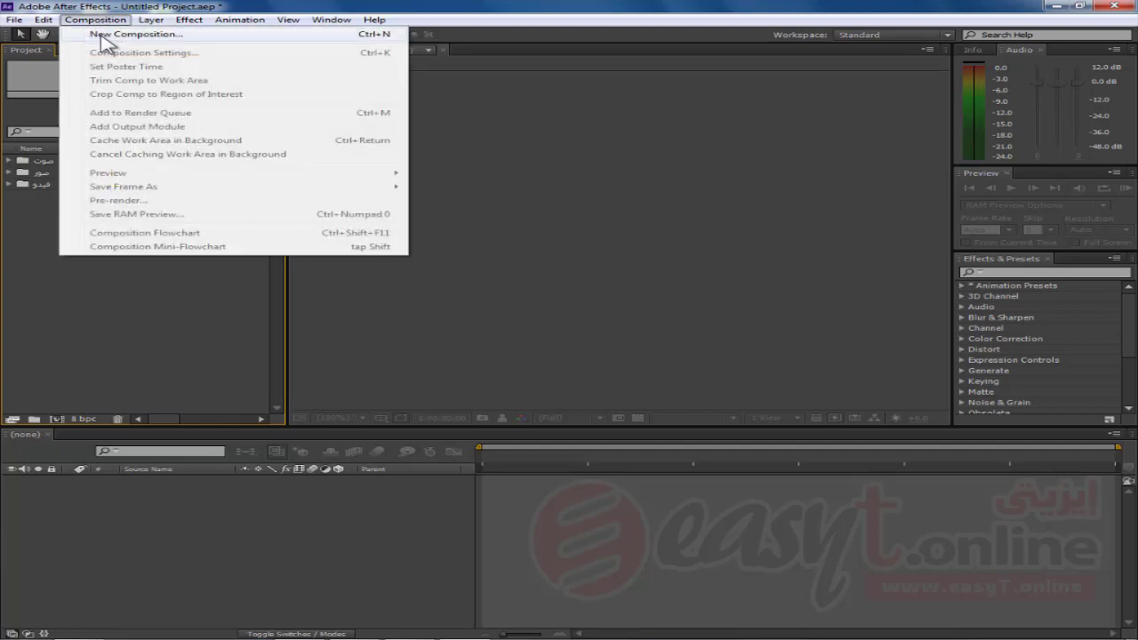
click(204, 34)
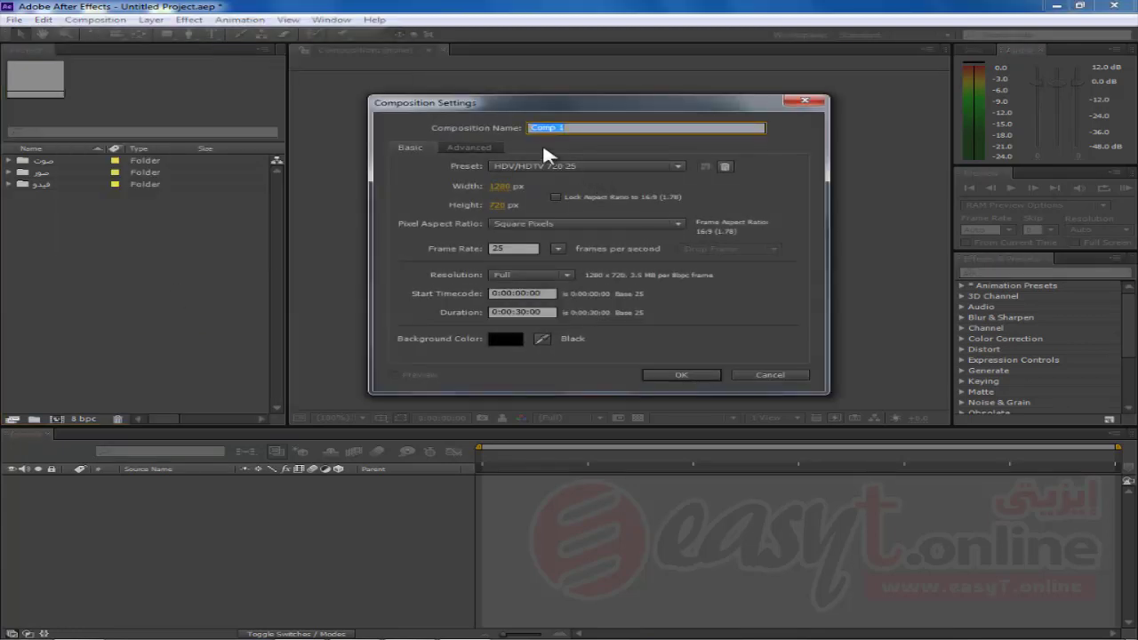
Create Comp 1 with the default HDV/HDTV 720 25 settings and reselect it in the project
click(684, 375)
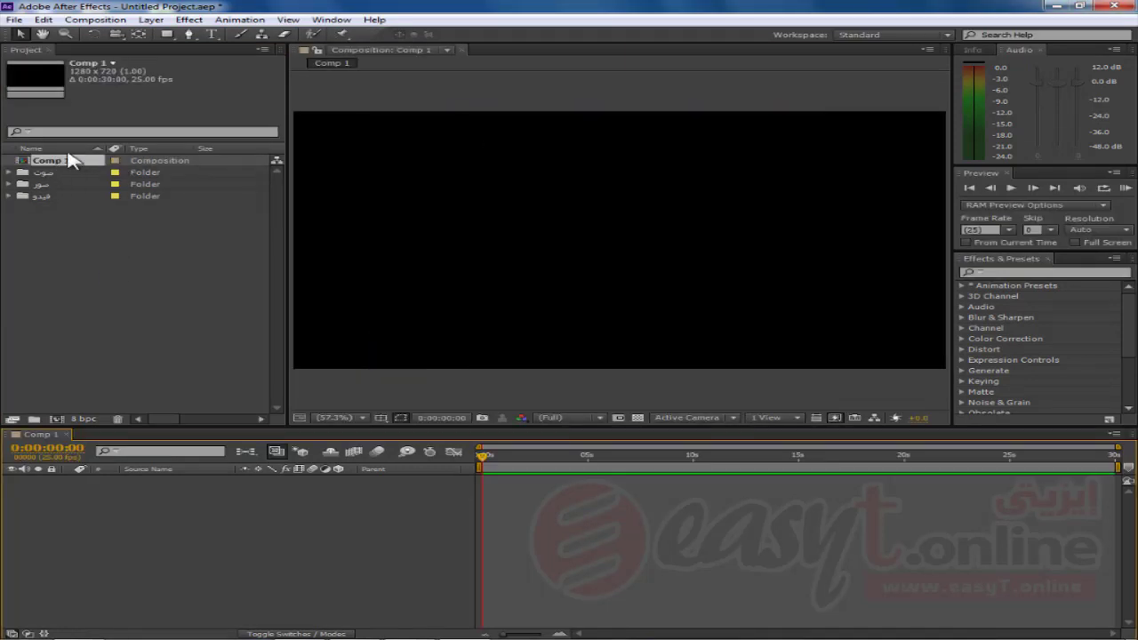
click(82, 271)
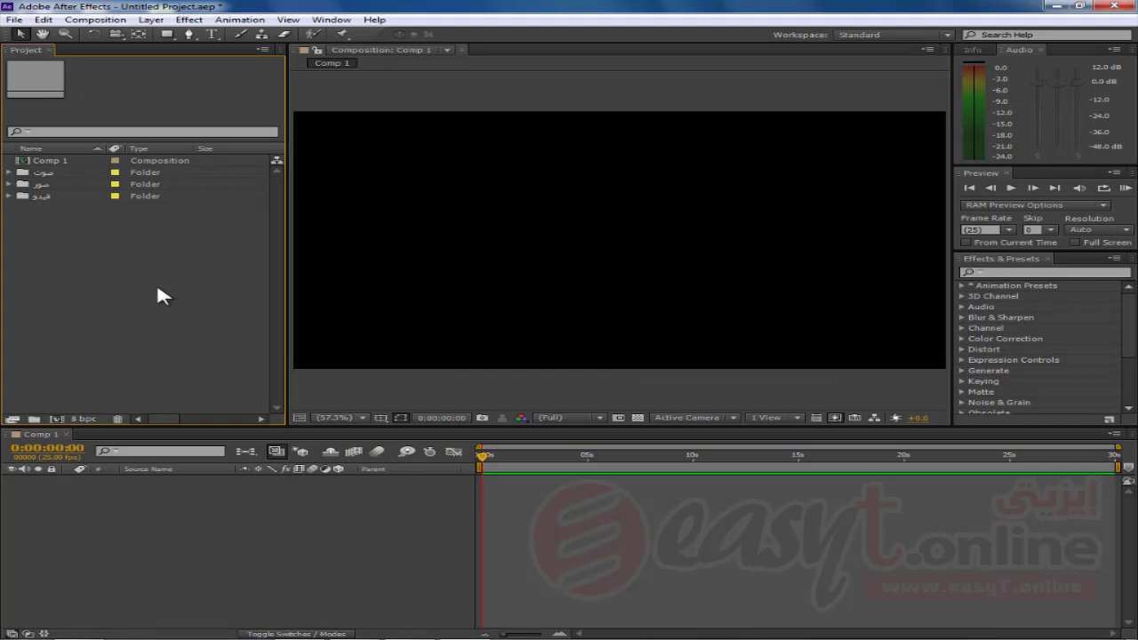
click(53, 162)
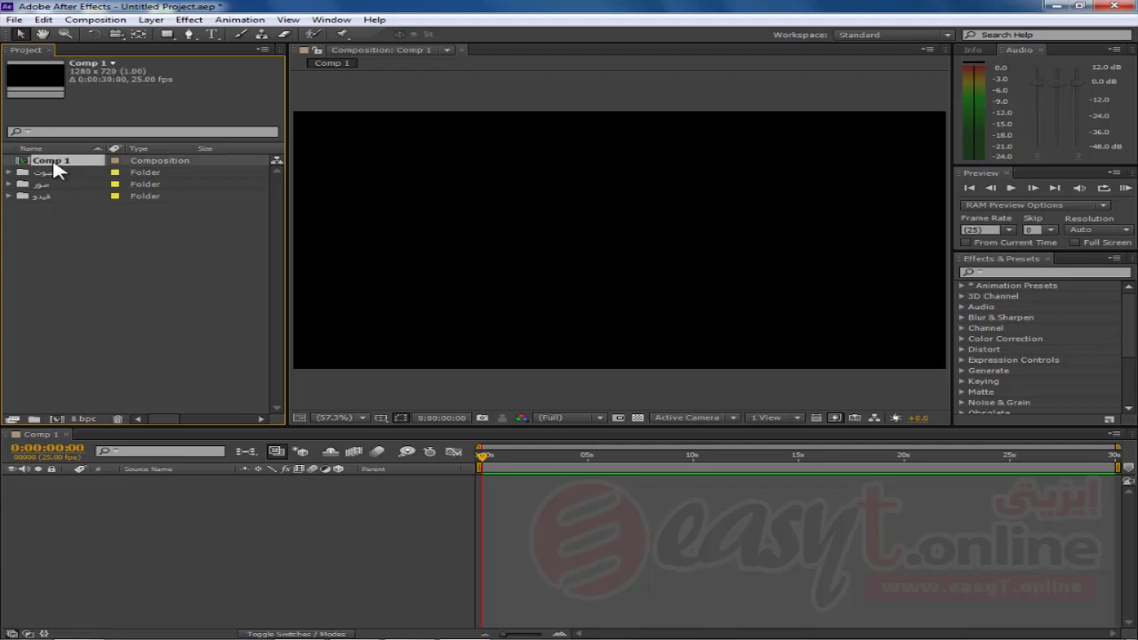
Resize Comp 1 to 994 x 999 px, then delete it from the project
click(93, 20)
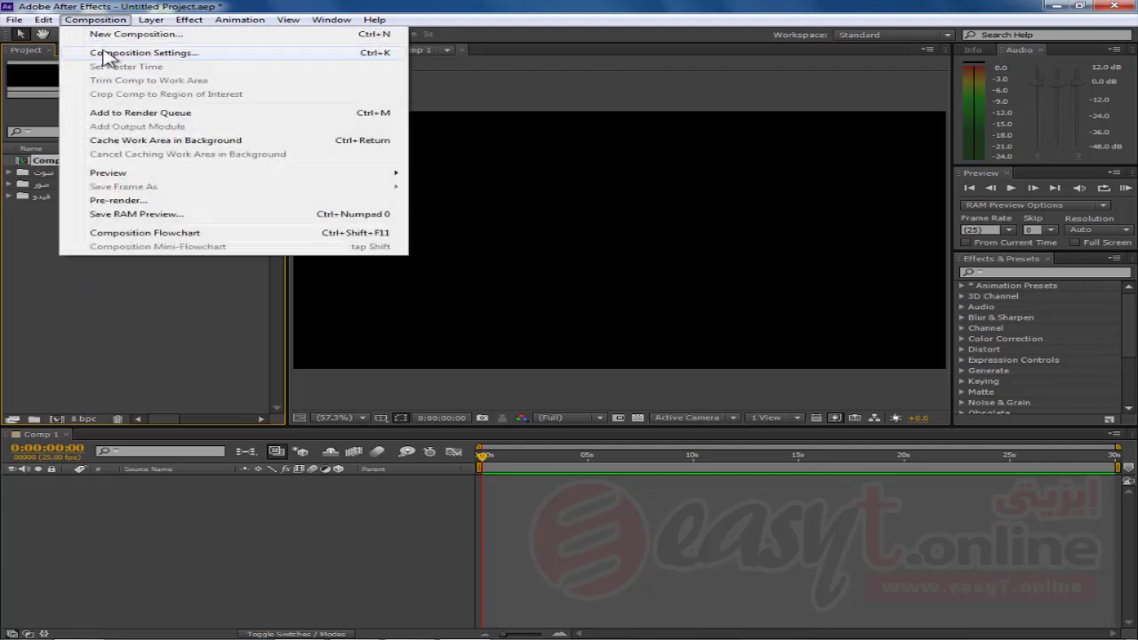
click(109, 52)
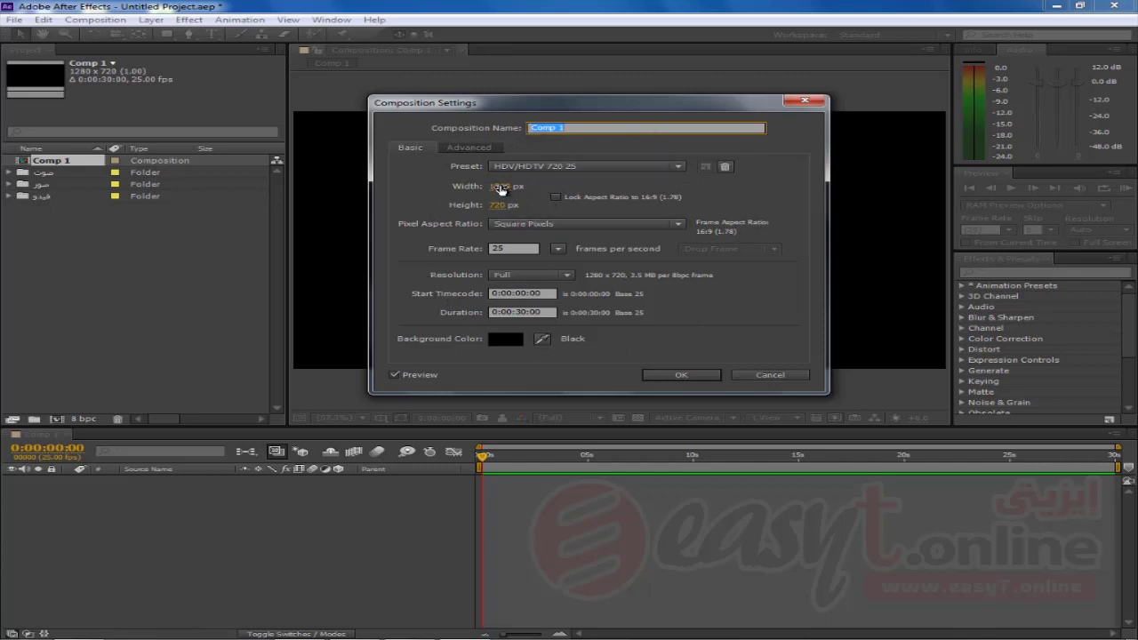
drag(501, 190, 411, 199)
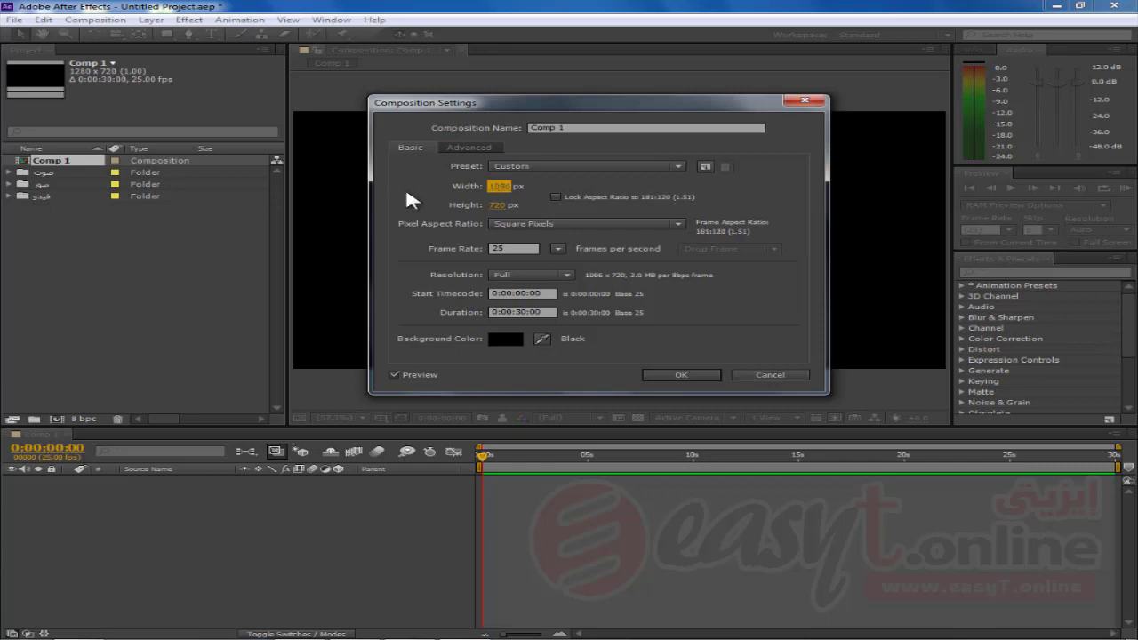
drag(497, 188, 382, 198)
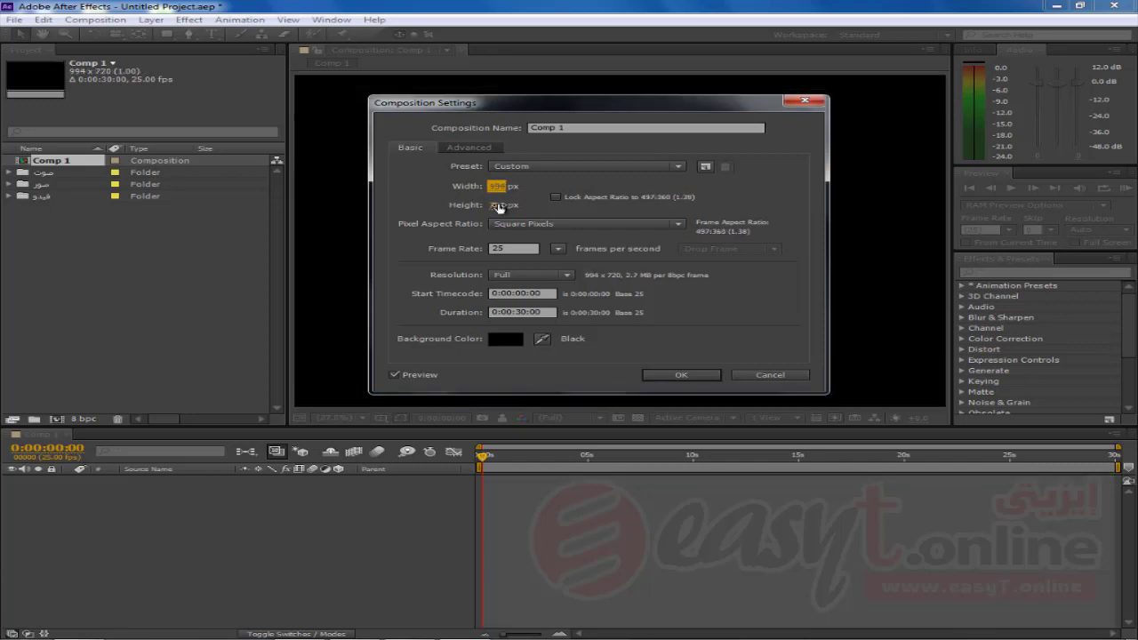
drag(500, 207, 916, 124)
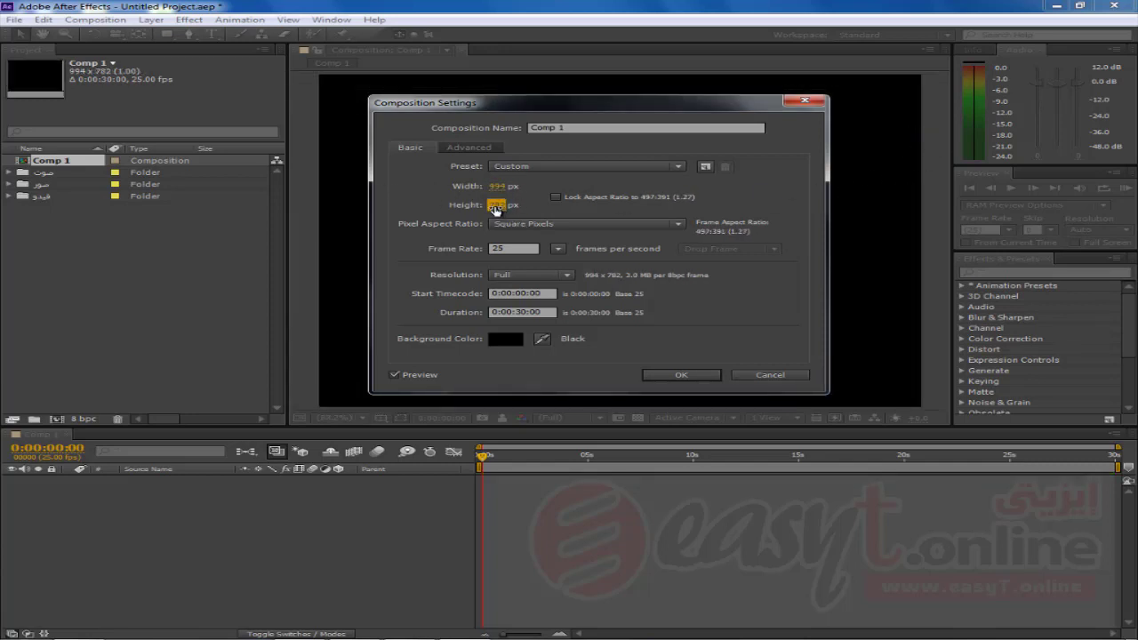
drag(495, 210, 594, 214)
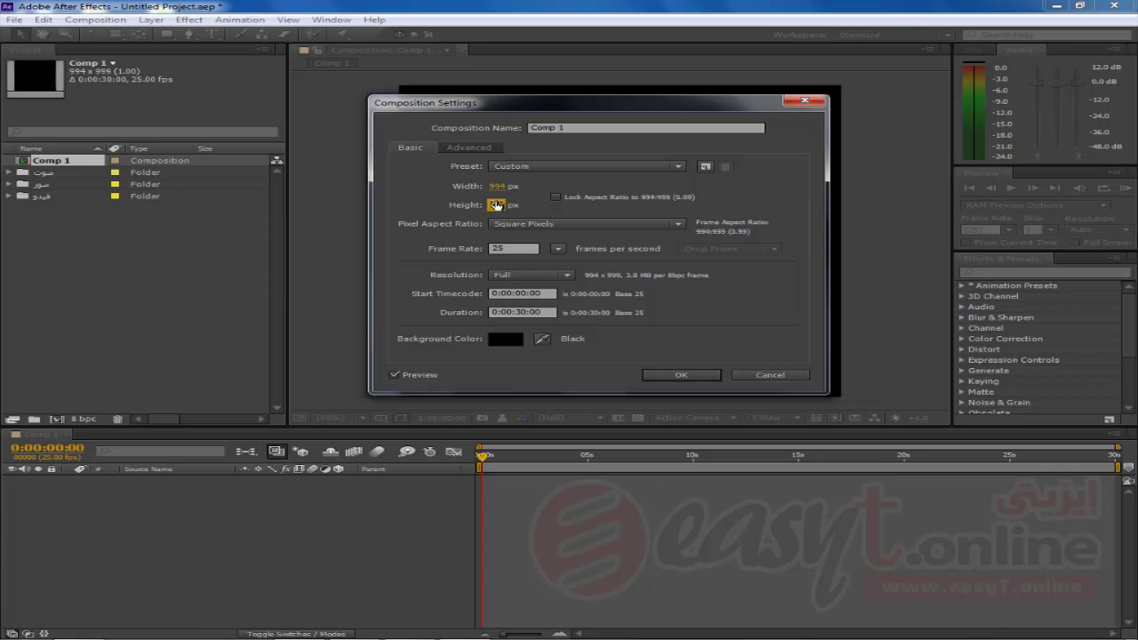
click(686, 382)
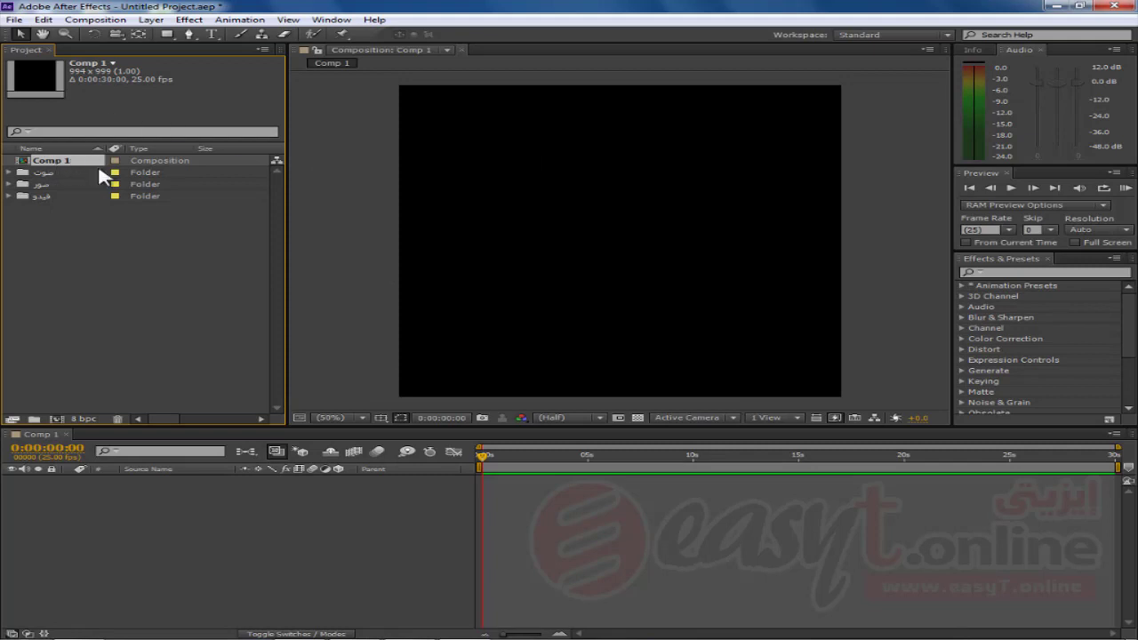
drag(92, 166, 120, 420)
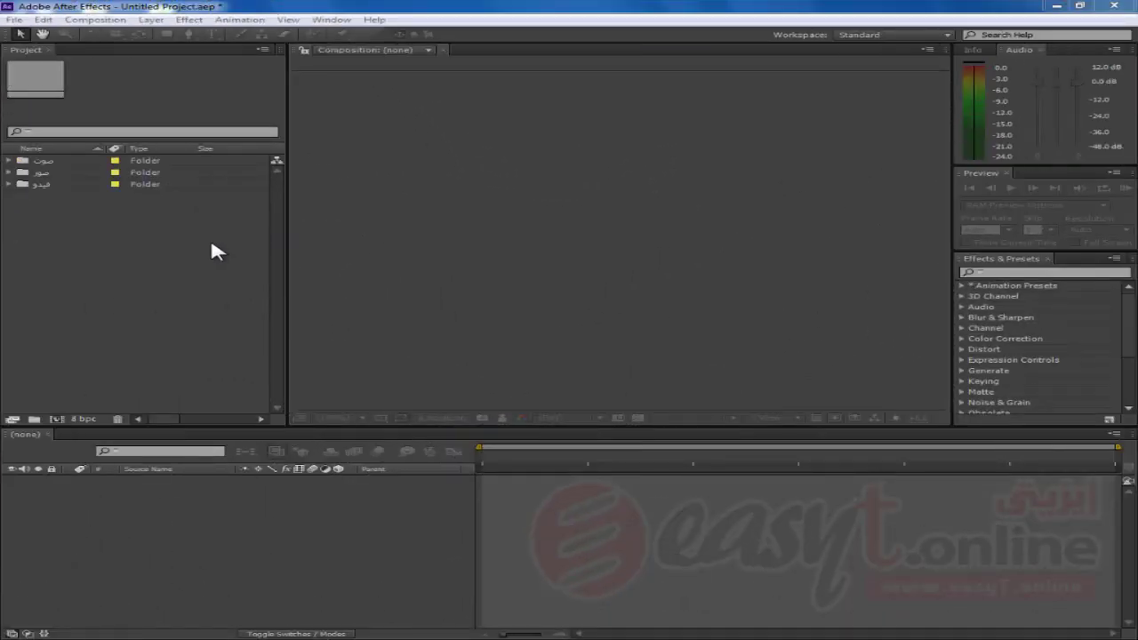
Expand the video (فيدو) and image (صور) folders, then select Wildlife.wmv
click(10, 184)
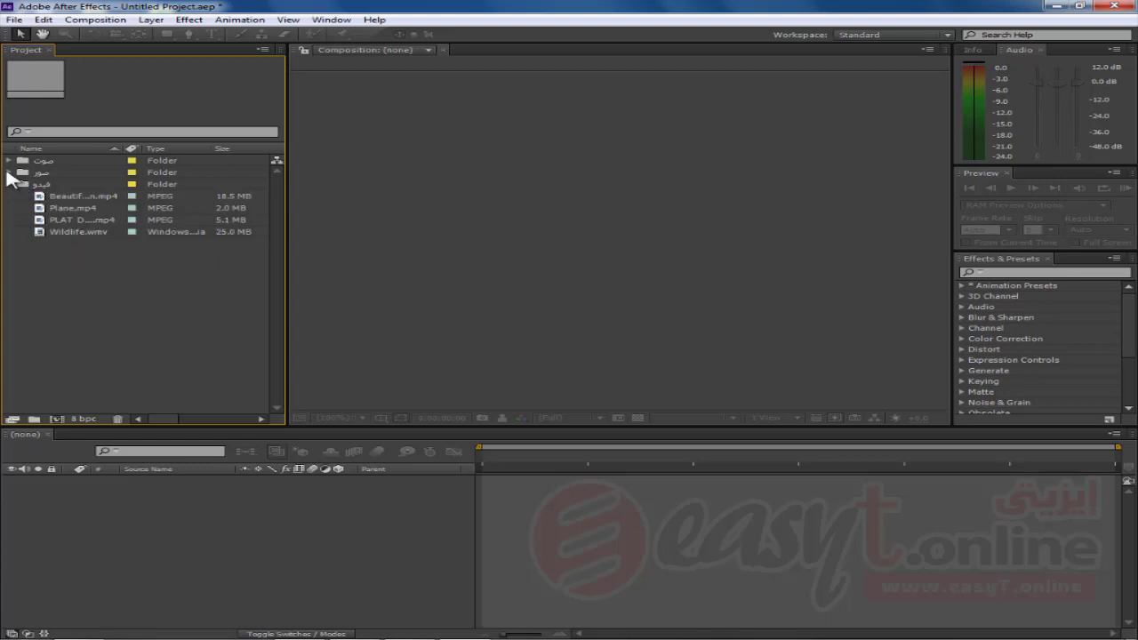
click(9, 172)
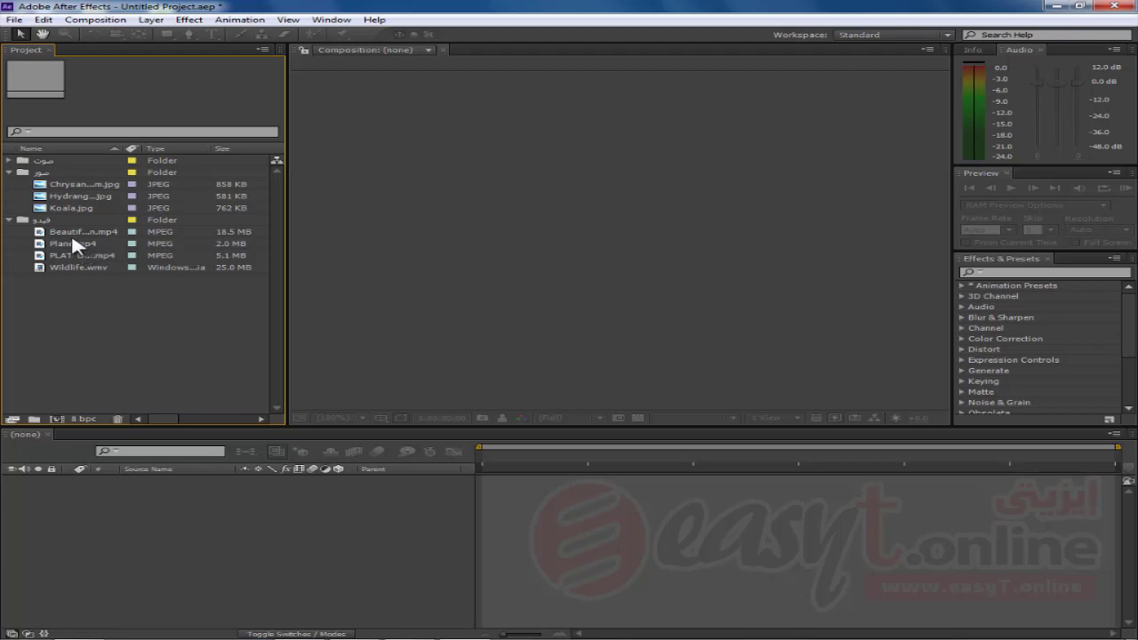
click(69, 269)
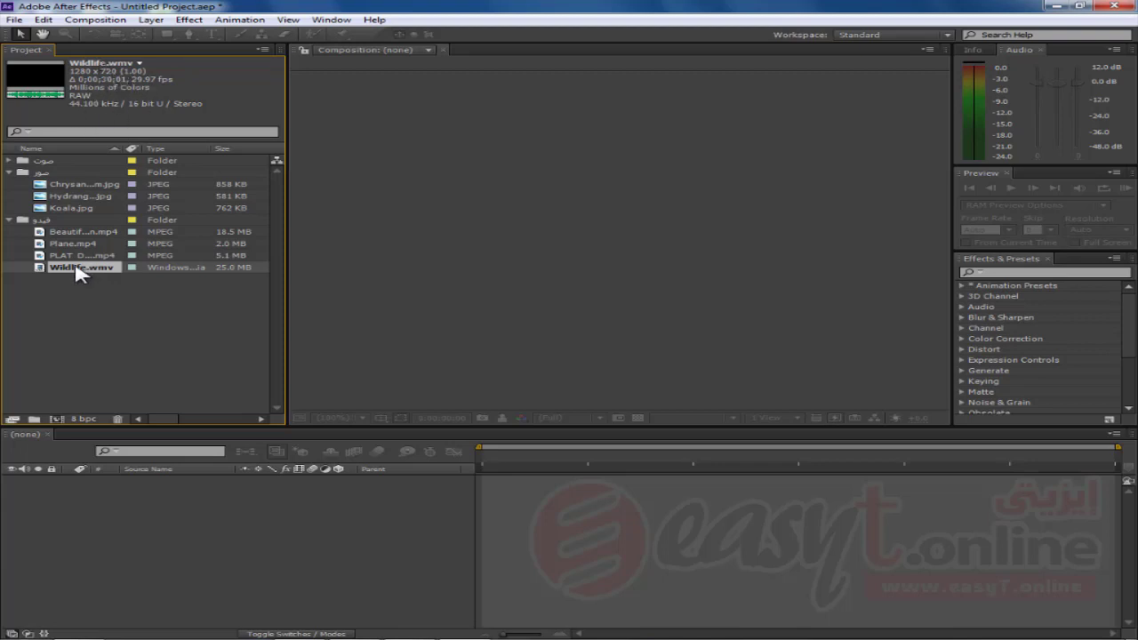
Drag Wildlife.wmv into the viewer to create a 1280 x 720, 29.97 fps Wildlife composition
mouse_move(76, 273)
mouse_down()
mouse_move(551, 194)
mouse_move(574, 215)
mouse_up()
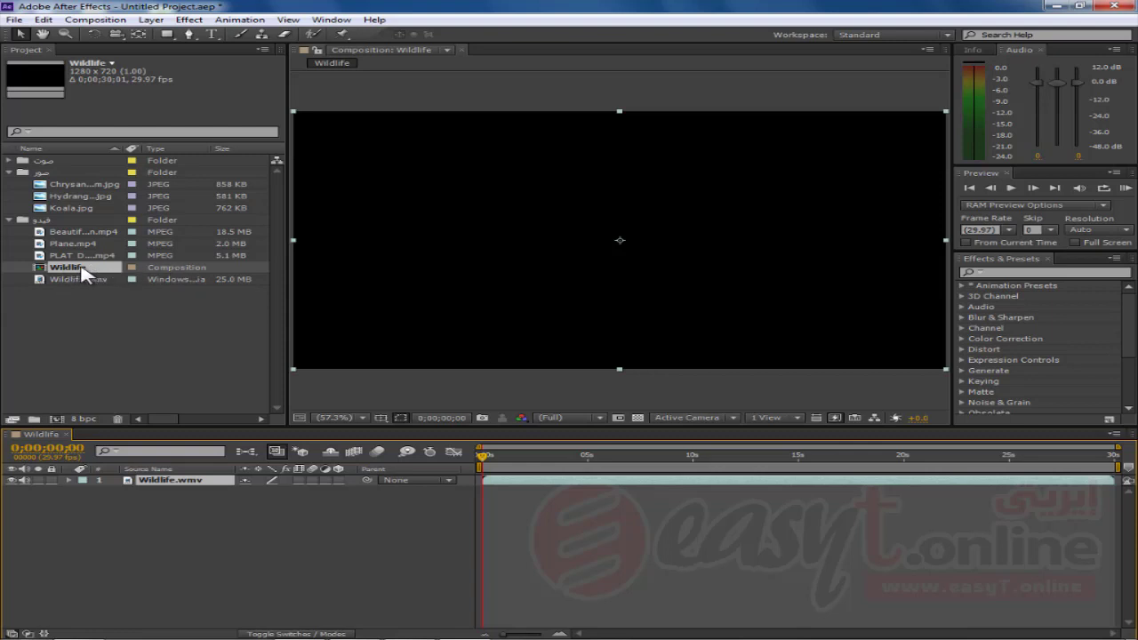
Move the Wildlife composition out of the video folder to the project's top level
click(85, 268)
key(Return)
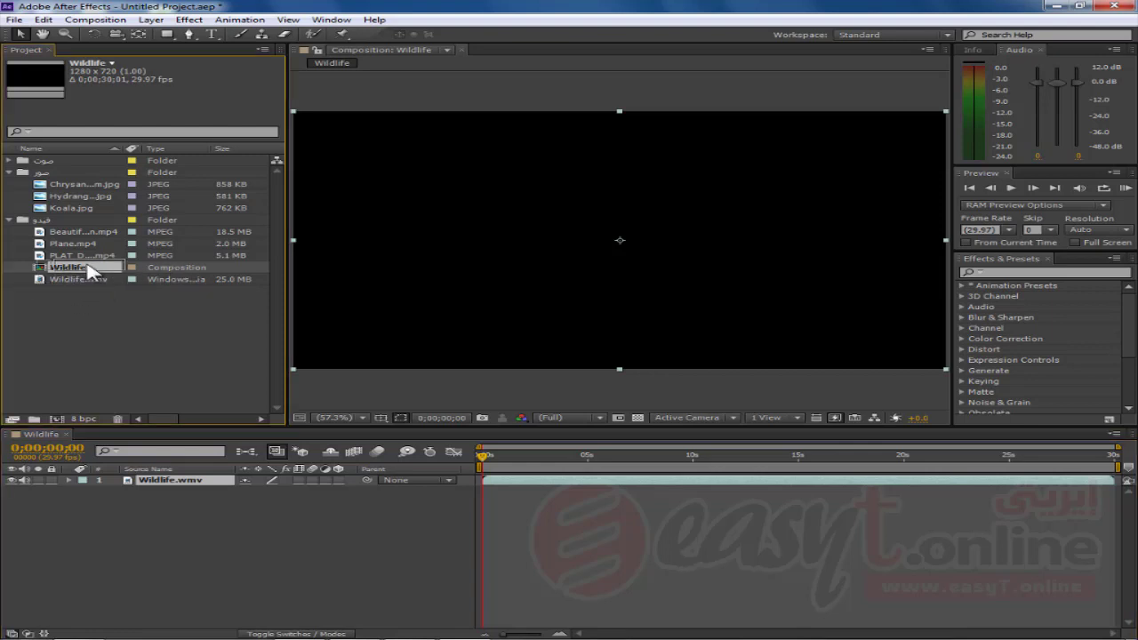
drag(89, 272, 55, 300)
drag(55, 300, 50, 296)
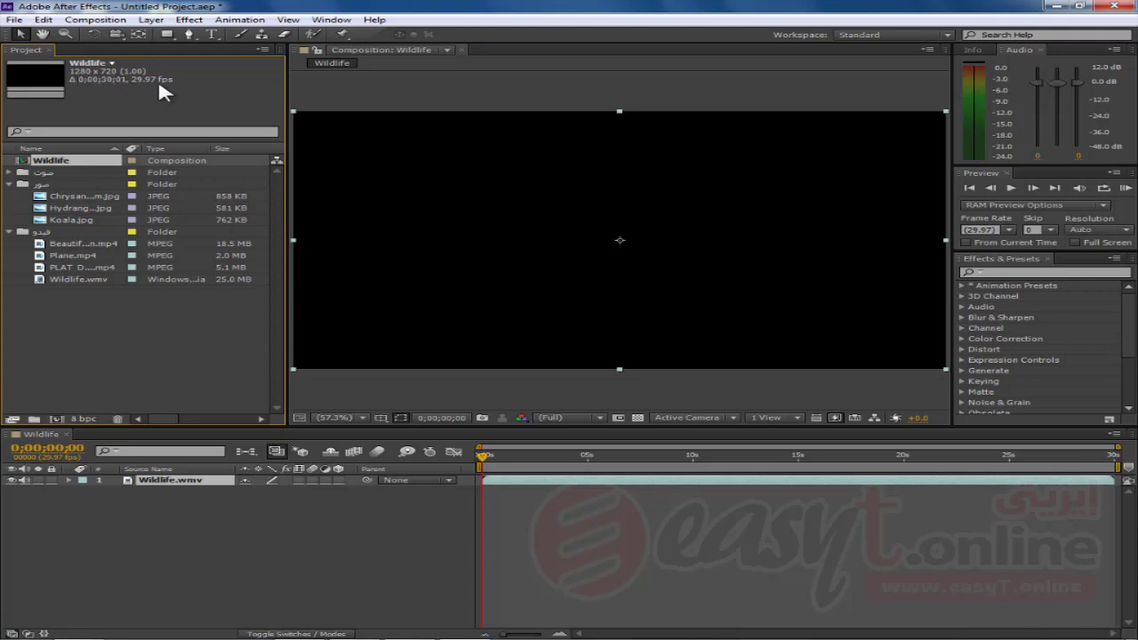
click(62, 280)
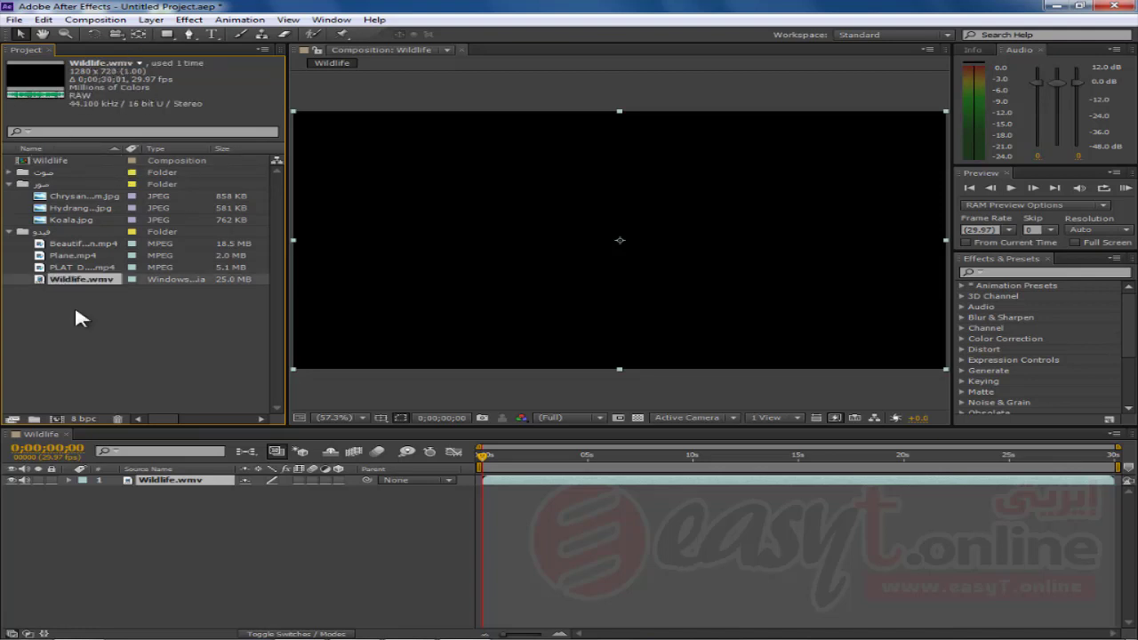
click(79, 311)
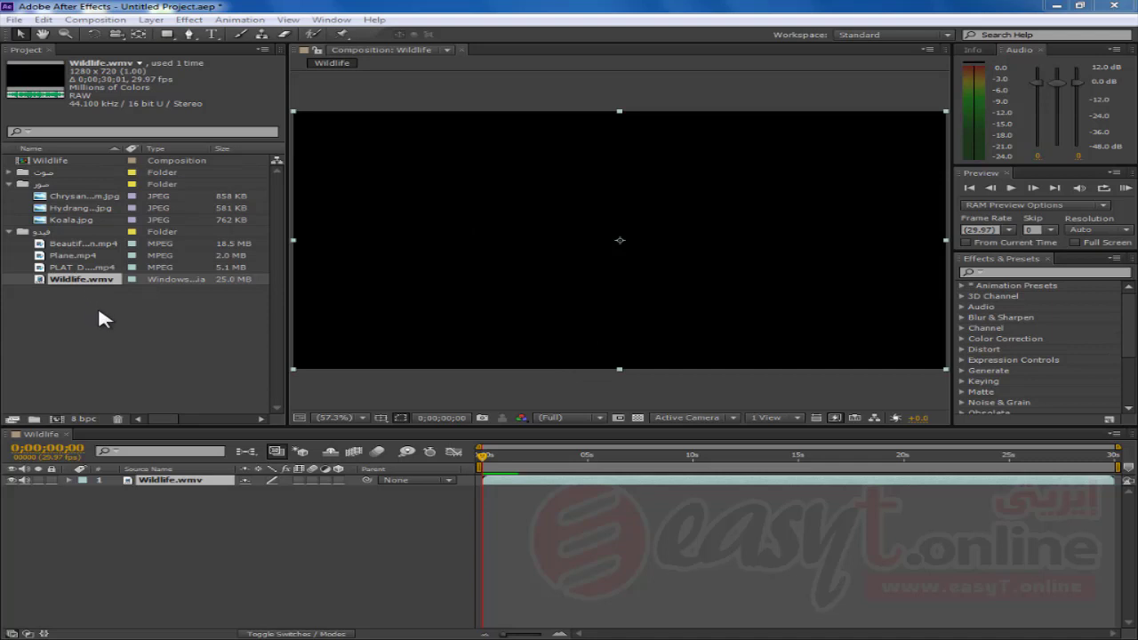
Preview the Wildlife composition from the Preview panel, pausing at 0;00;03;01
click(93, 19)
mouse_move(151, 19)
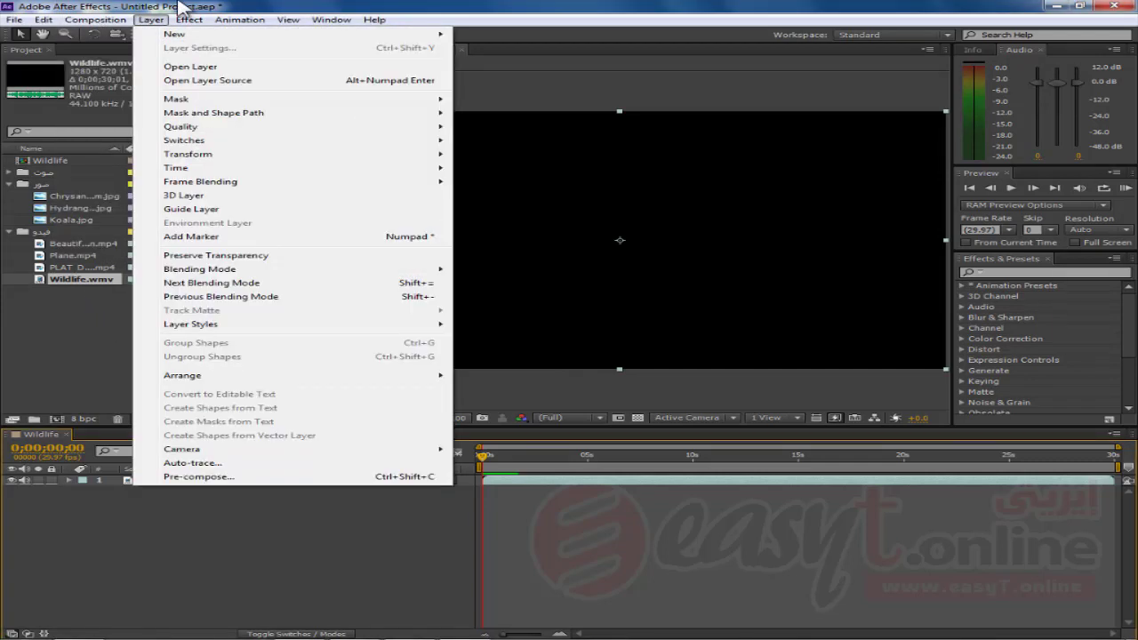
click(178, 2)
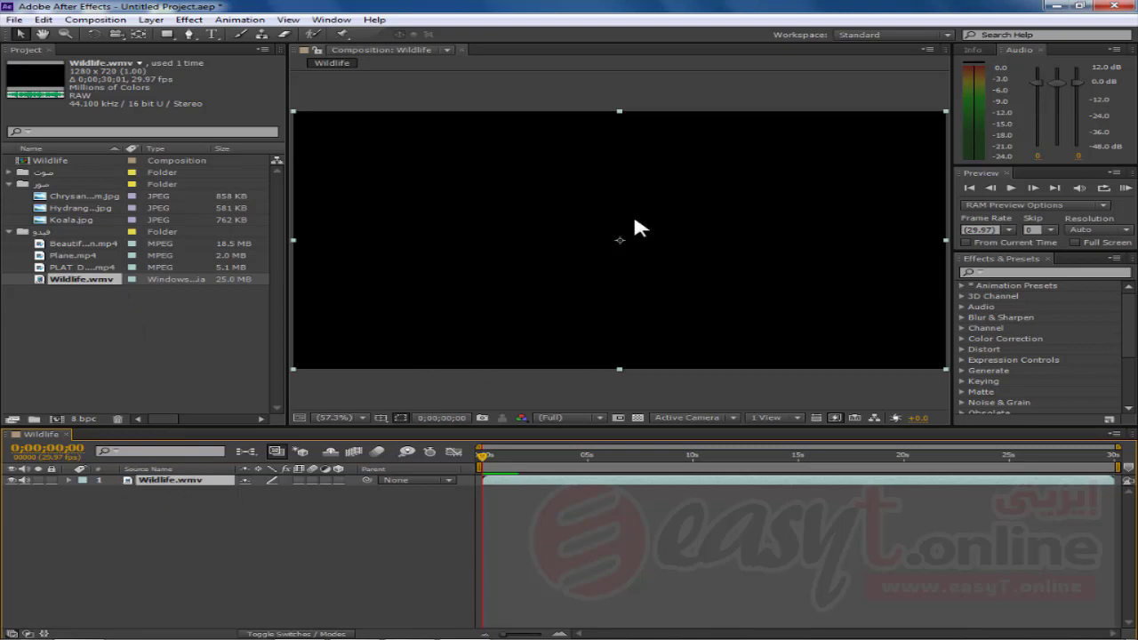
click(1012, 189)
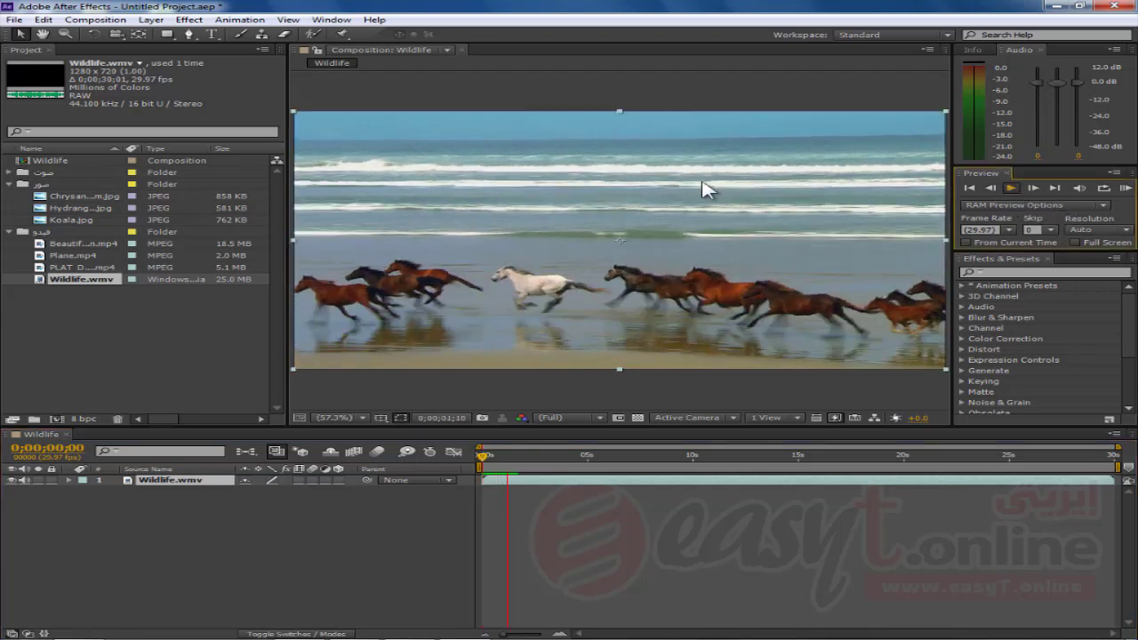
click(1011, 195)
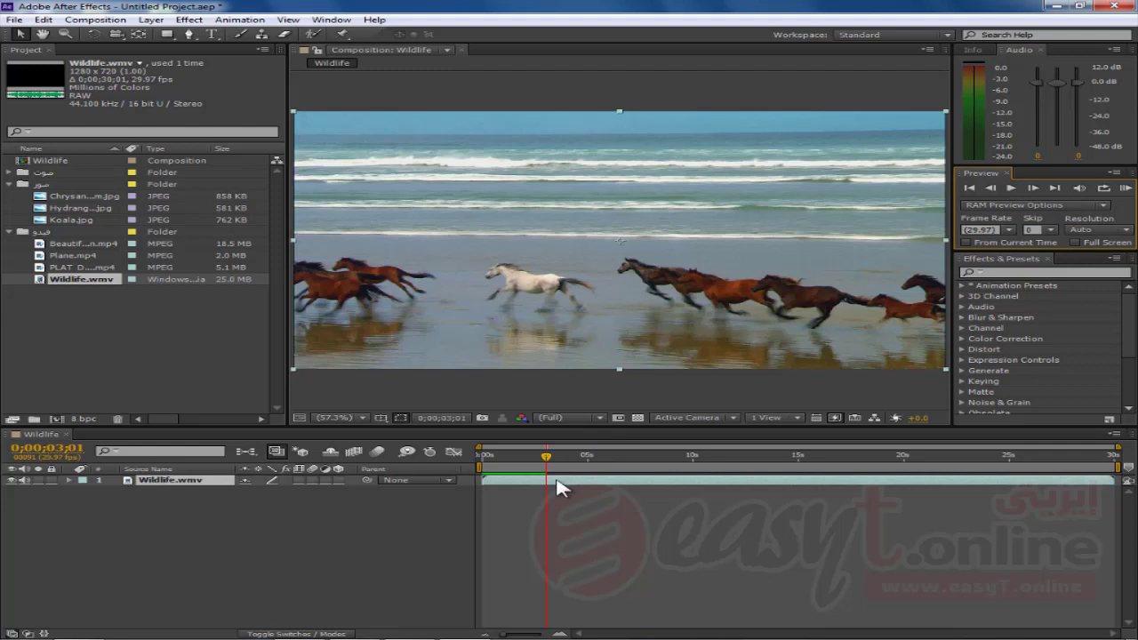
Replay the composition with Spacebar and Play, stopping at 0;00;03;26
click(508, 491)
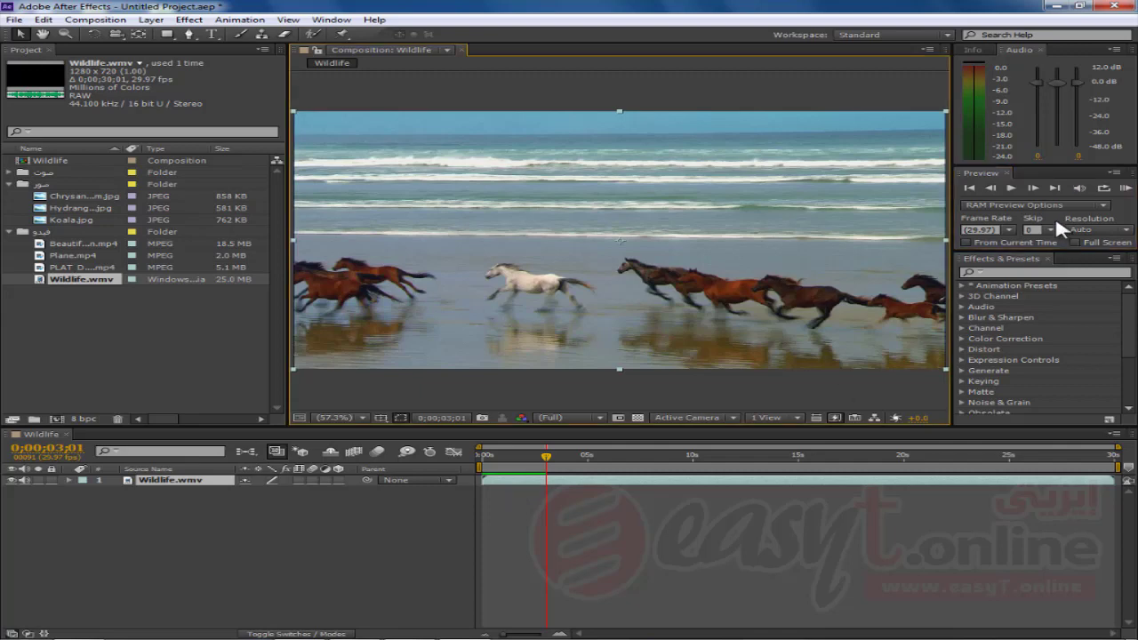
key(space)
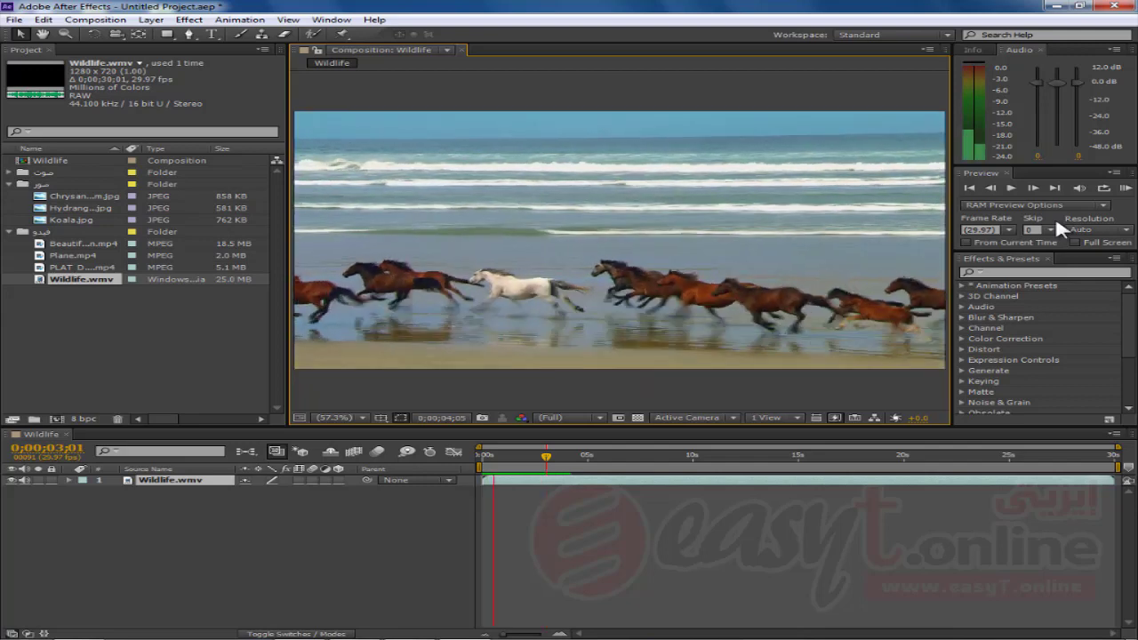
key(space)
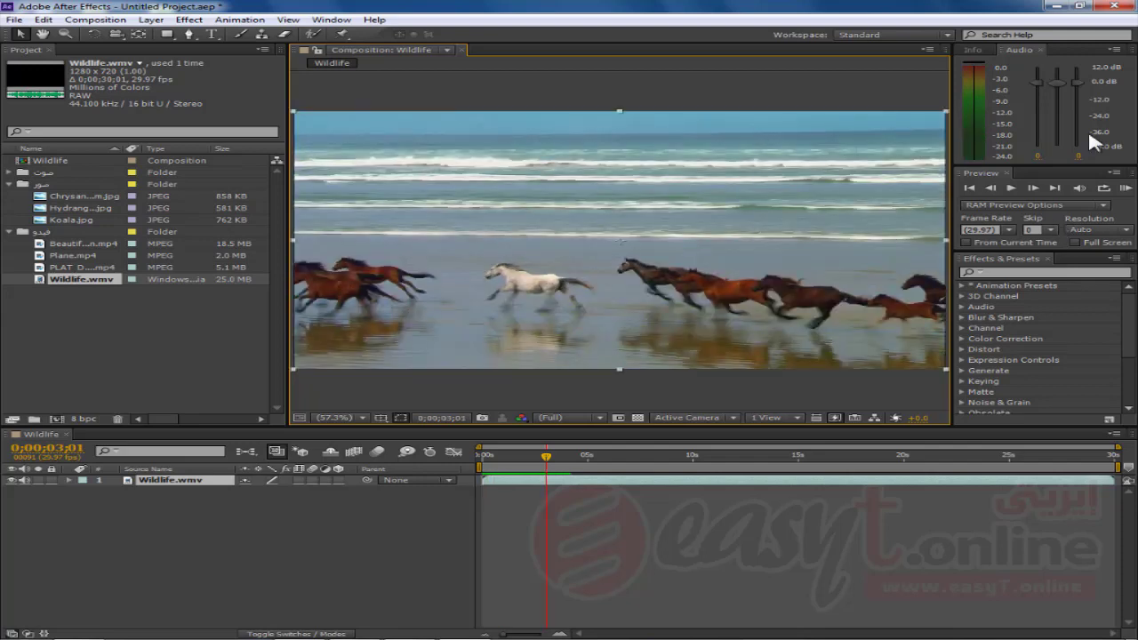
click(1012, 188)
click(1012, 190)
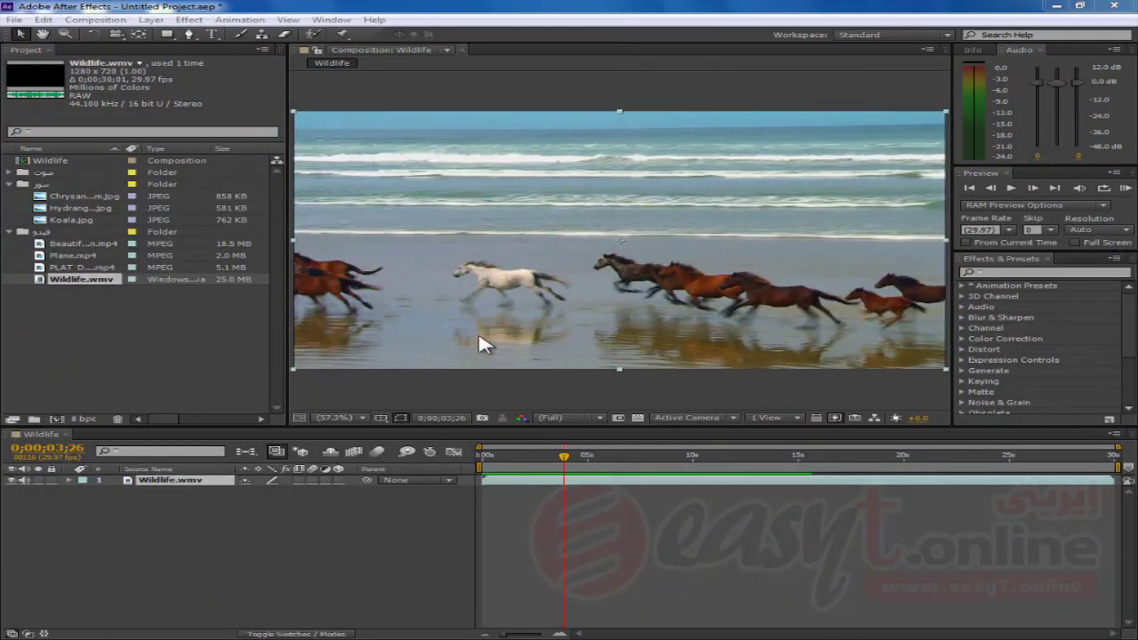
click(363, 416)
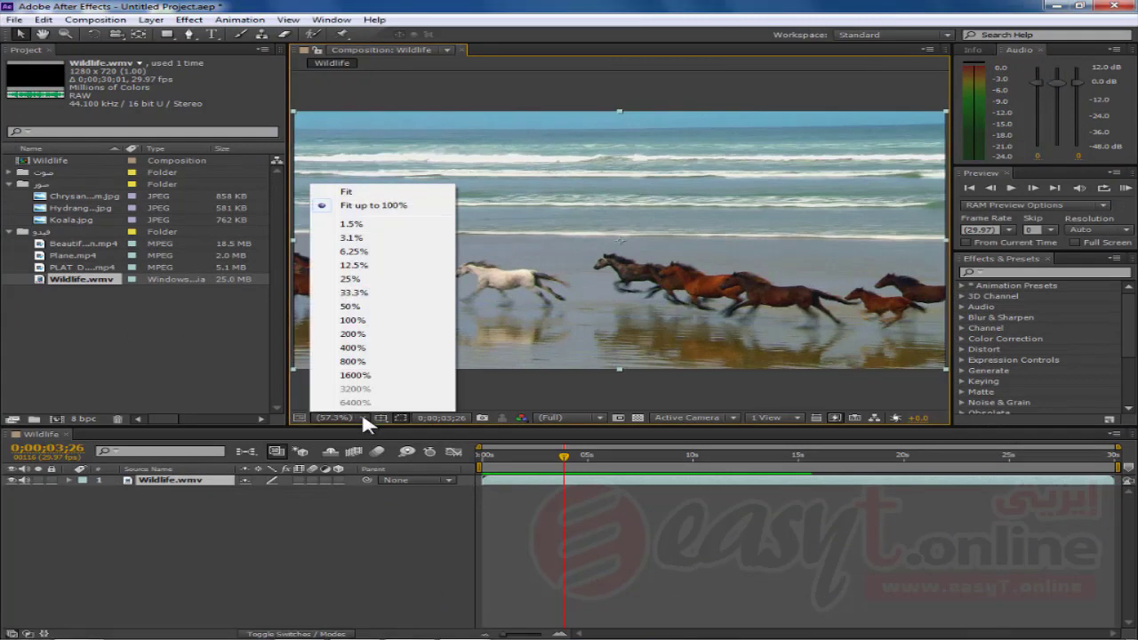
click(363, 334)
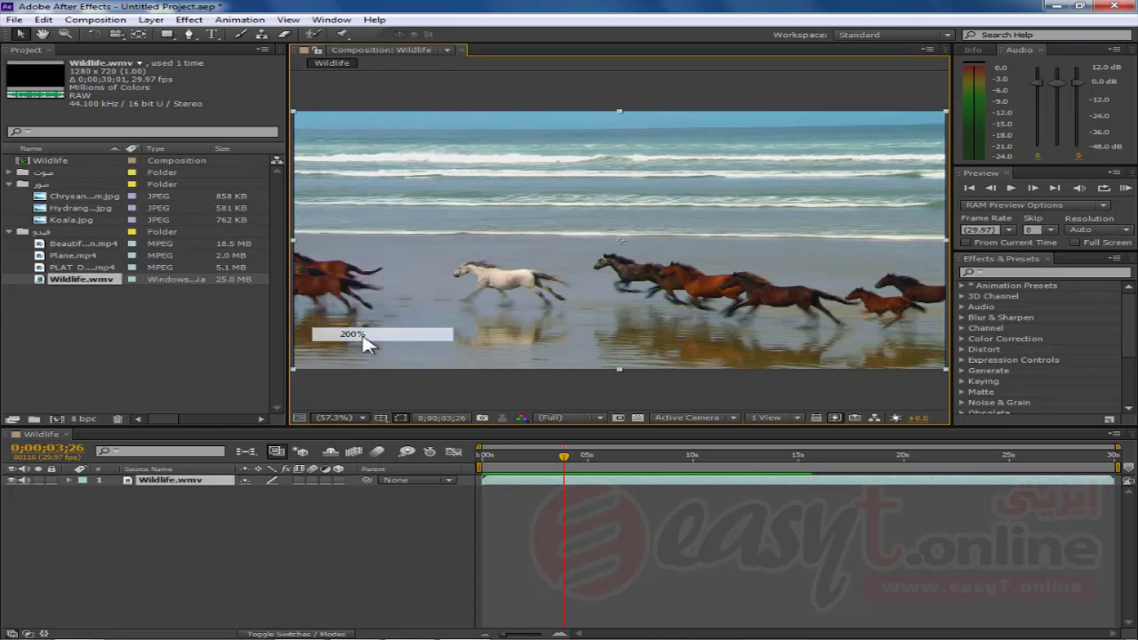
click(362, 416)
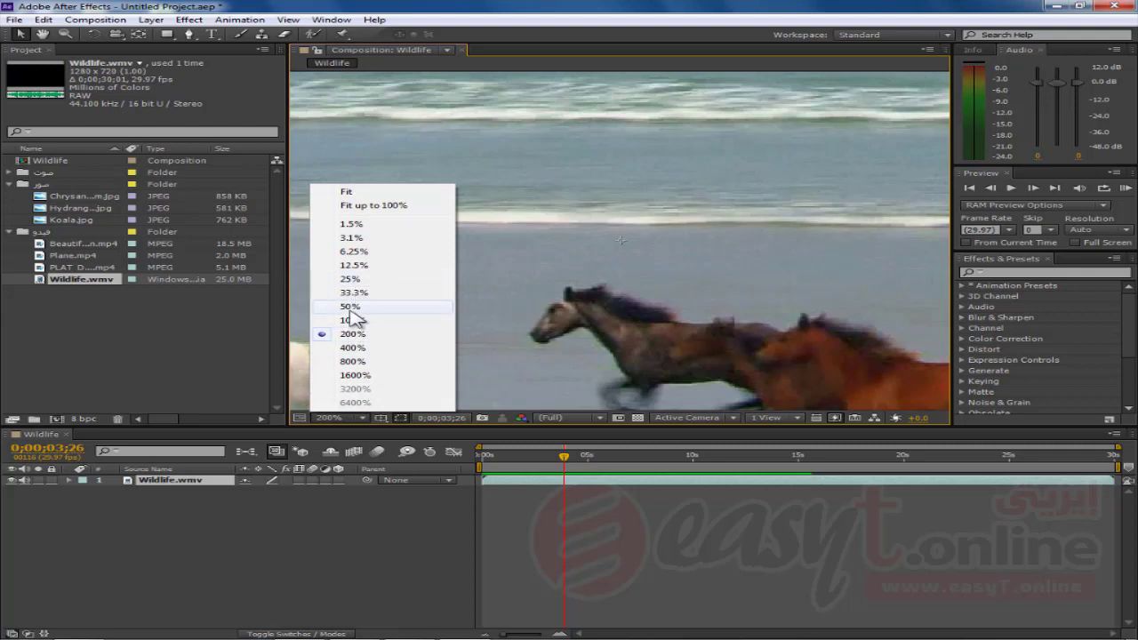
click(354, 306)
click(362, 419)
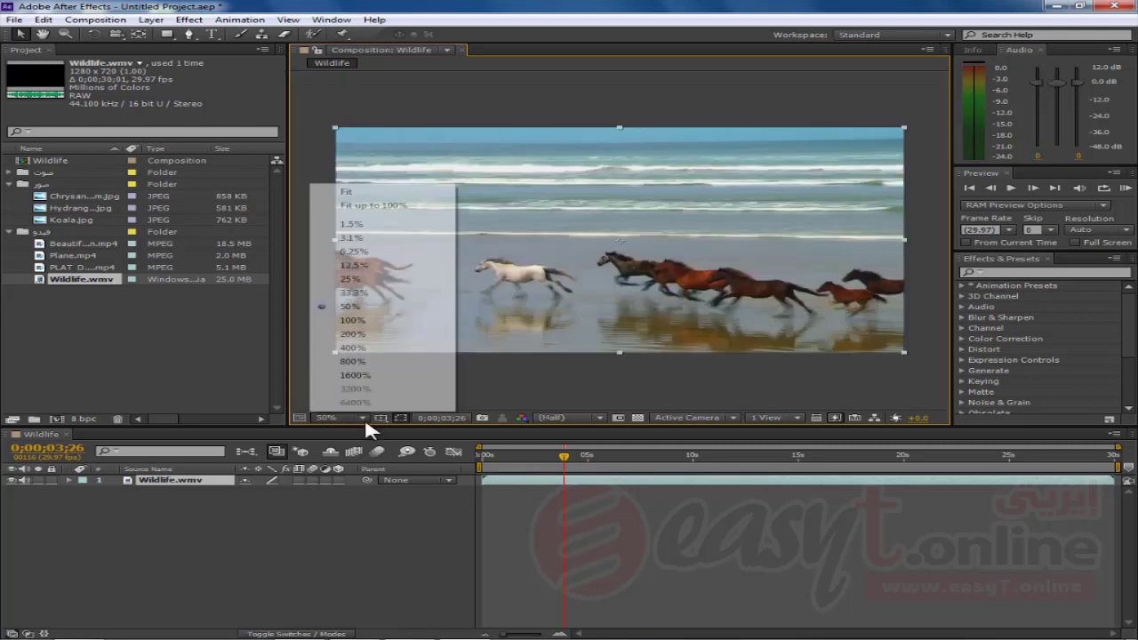
click(348, 192)
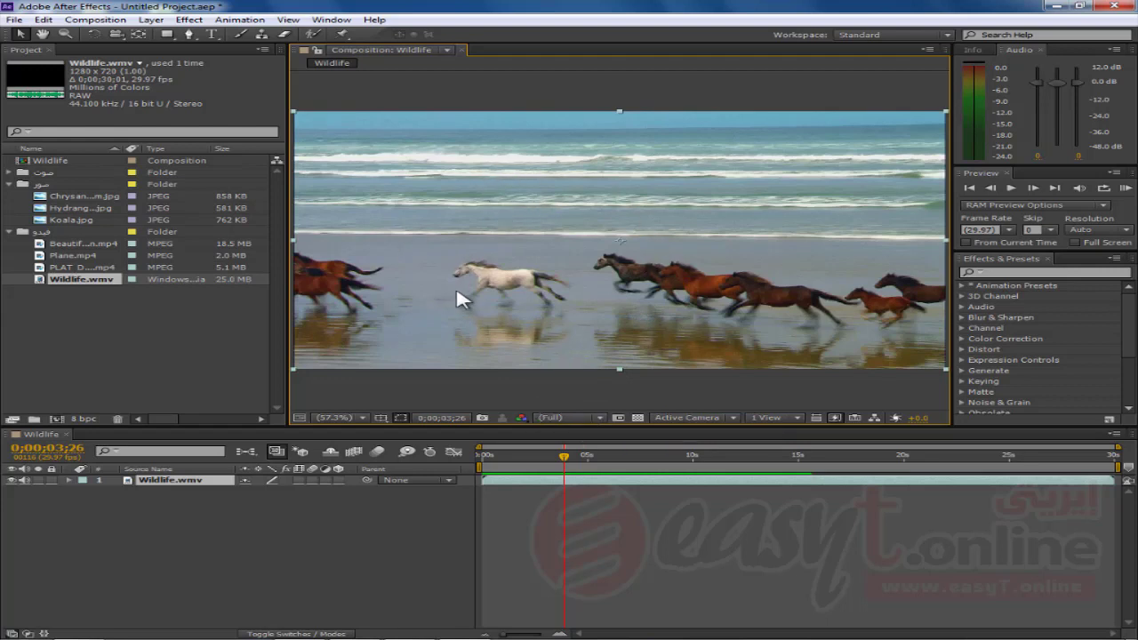
Lower the viewer's preview resolution to Half, then to Quarter
click(601, 418)
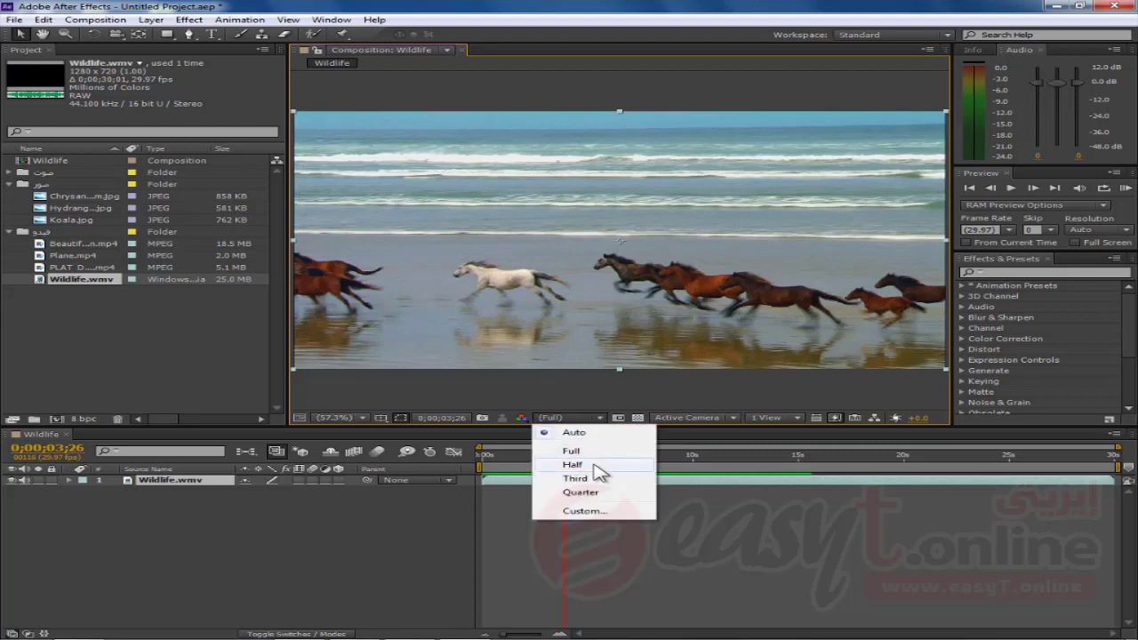
click(588, 466)
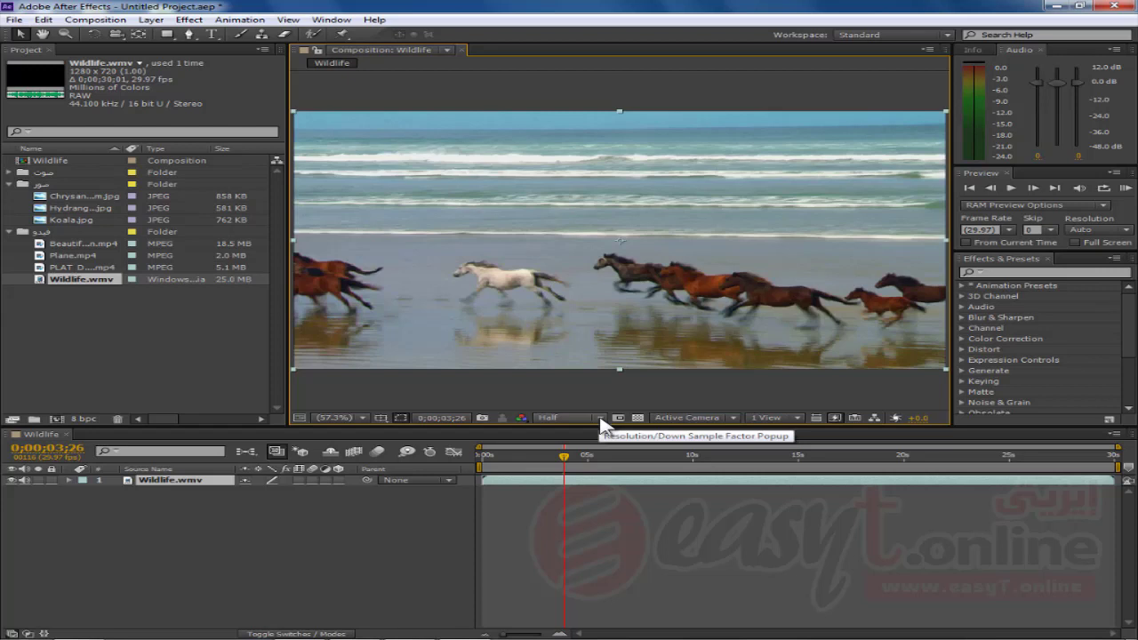
click(601, 418)
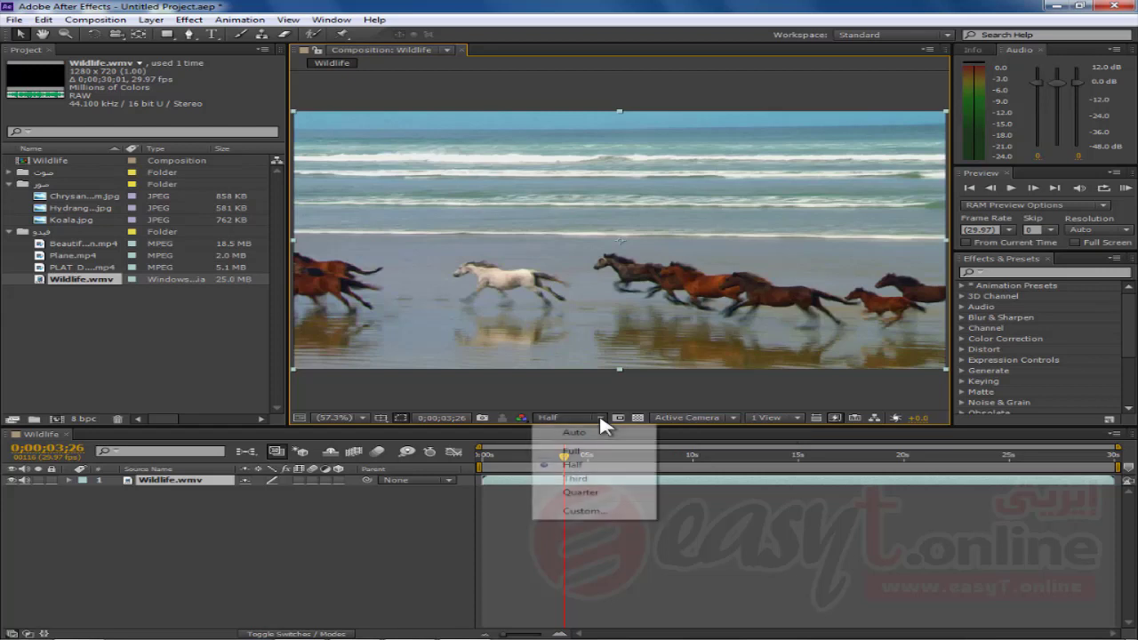
click(598, 492)
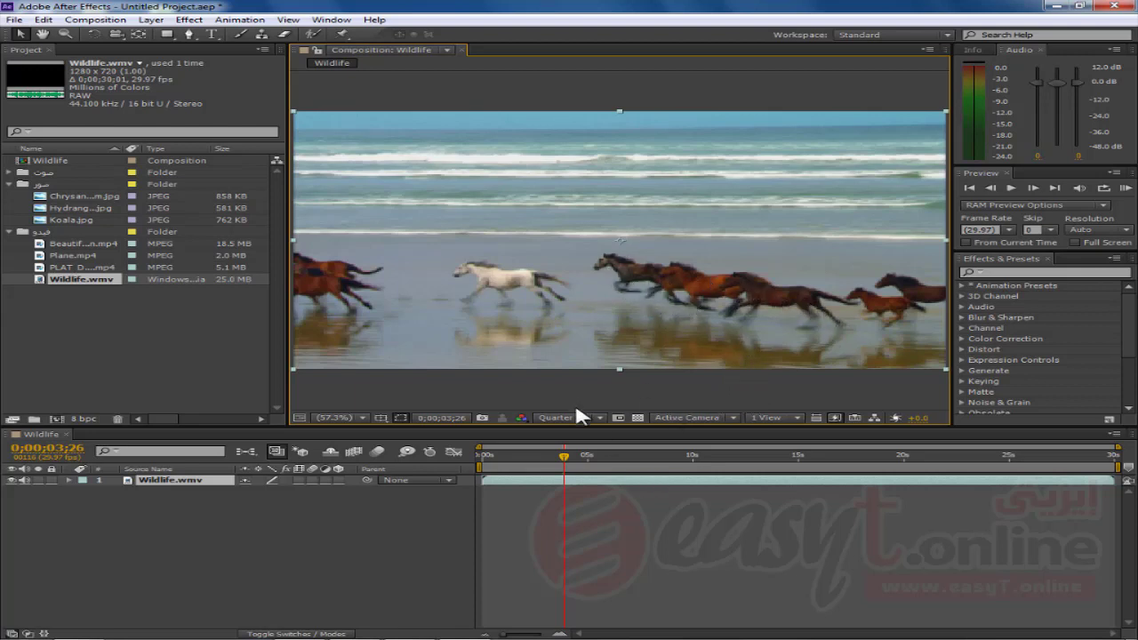
Play the composition at Quarter resolution, then restore Full resolution
click(1014, 188)
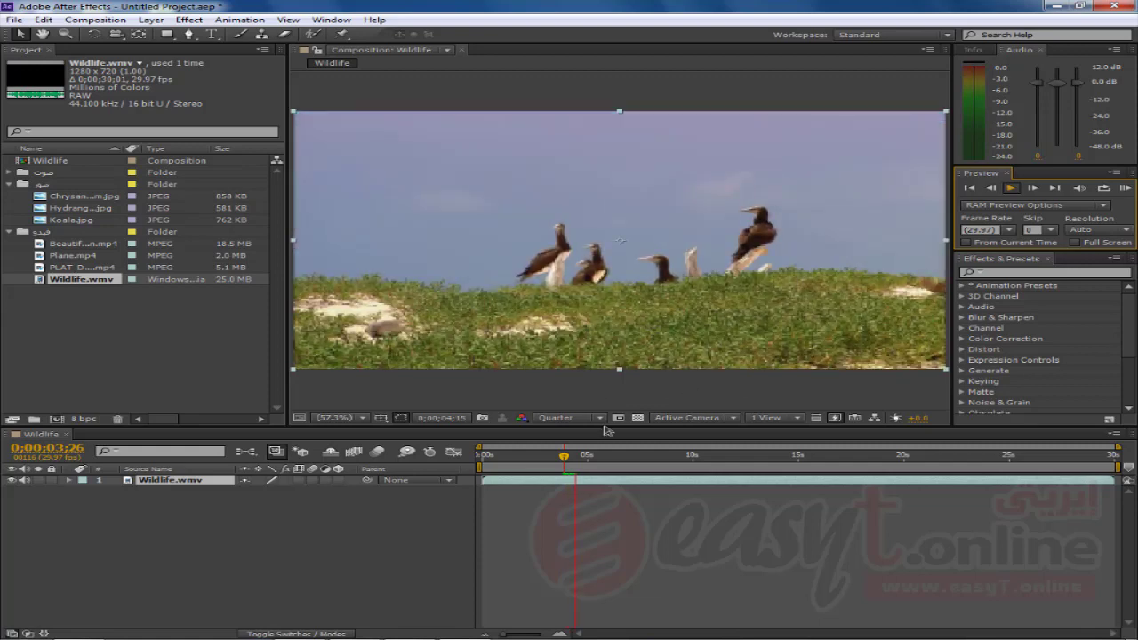
click(601, 418)
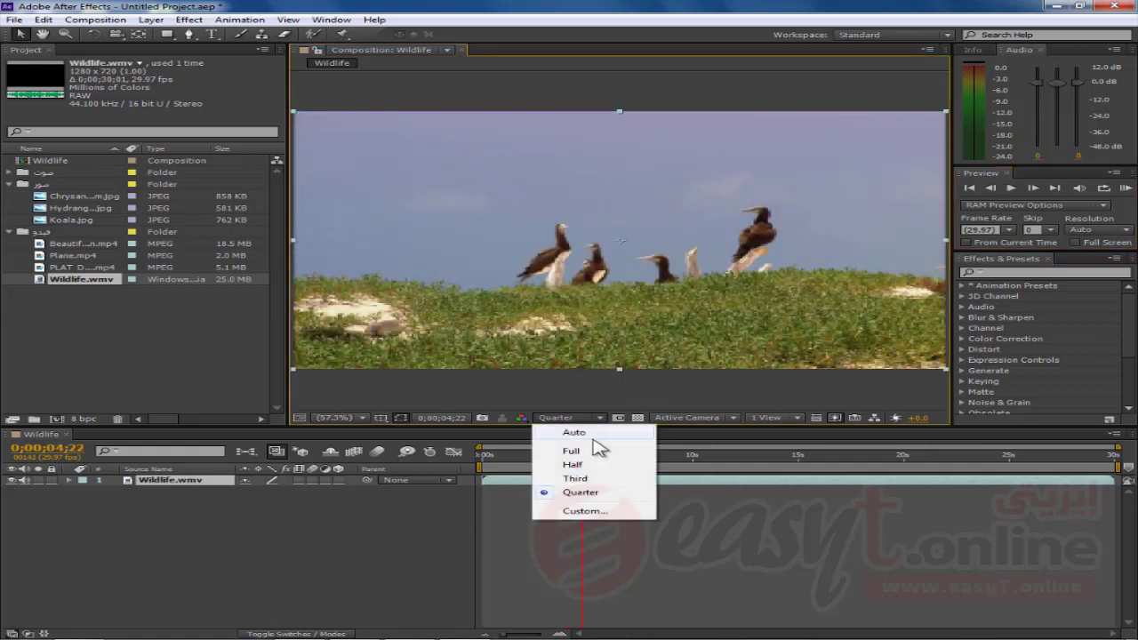
click(591, 451)
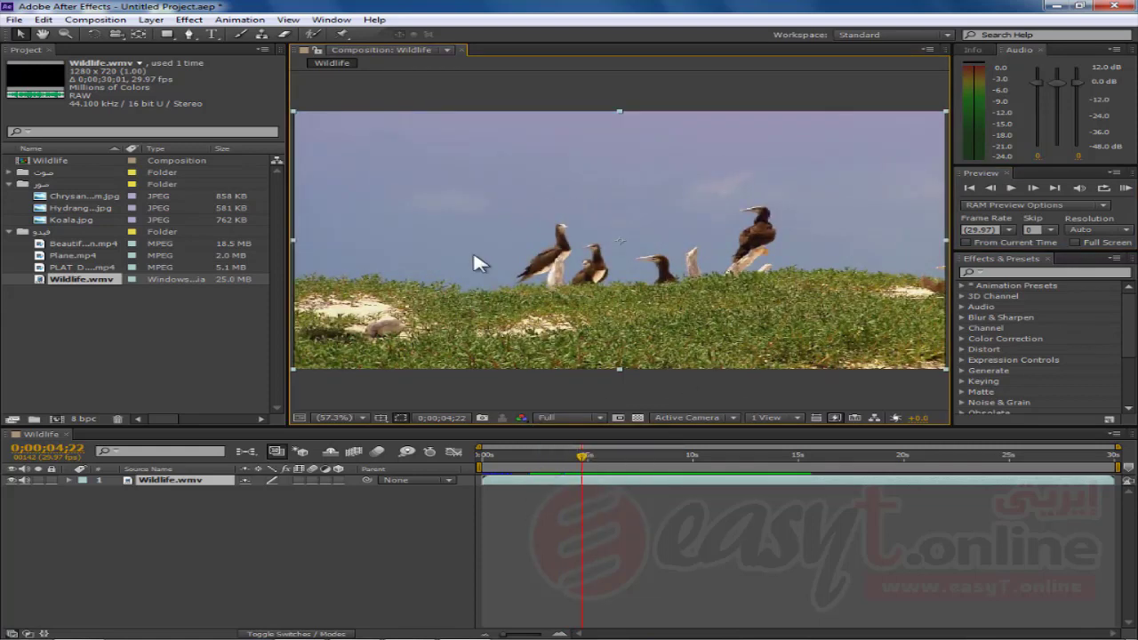